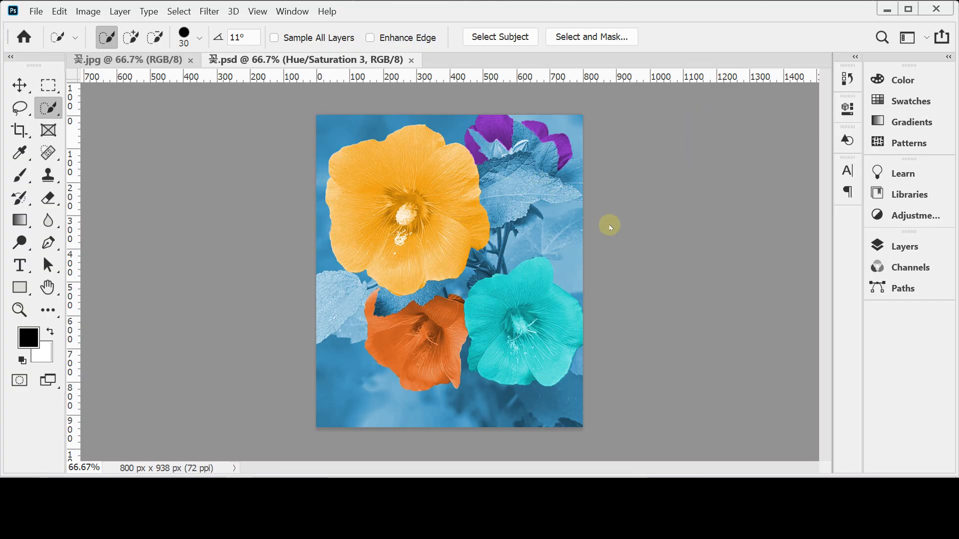
Step: Switch to the 꽃.jpg document and choose the Quick Selection tool
left_click(128, 61)
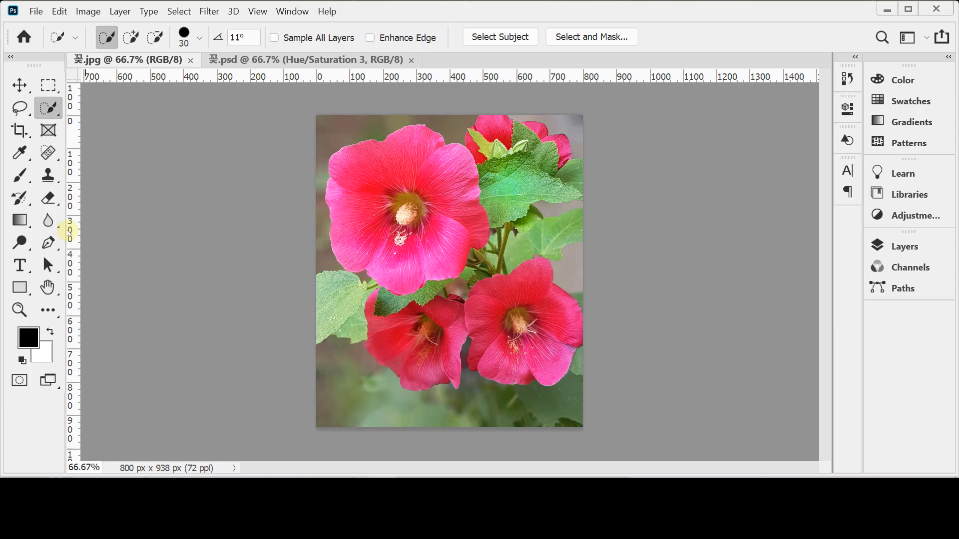
left_click(53, 111)
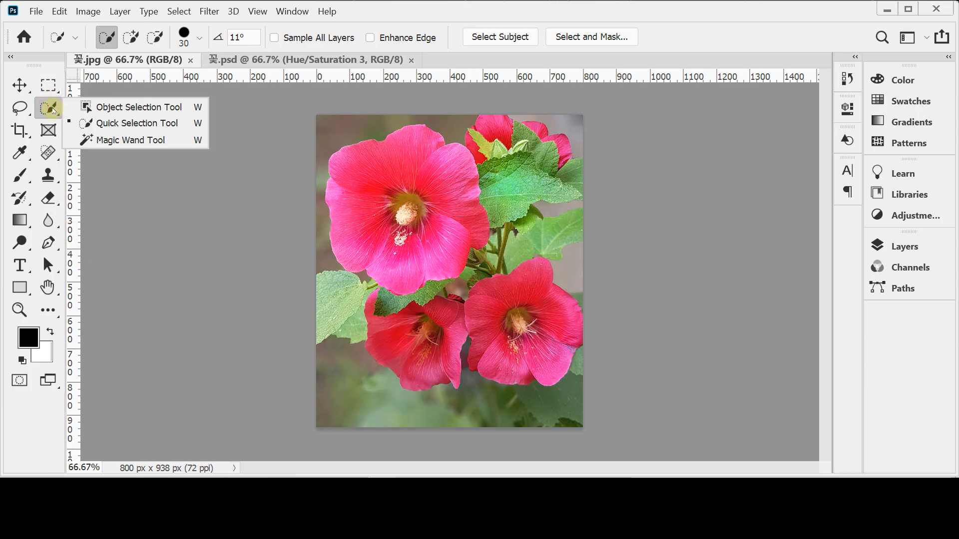
left_click(101, 123)
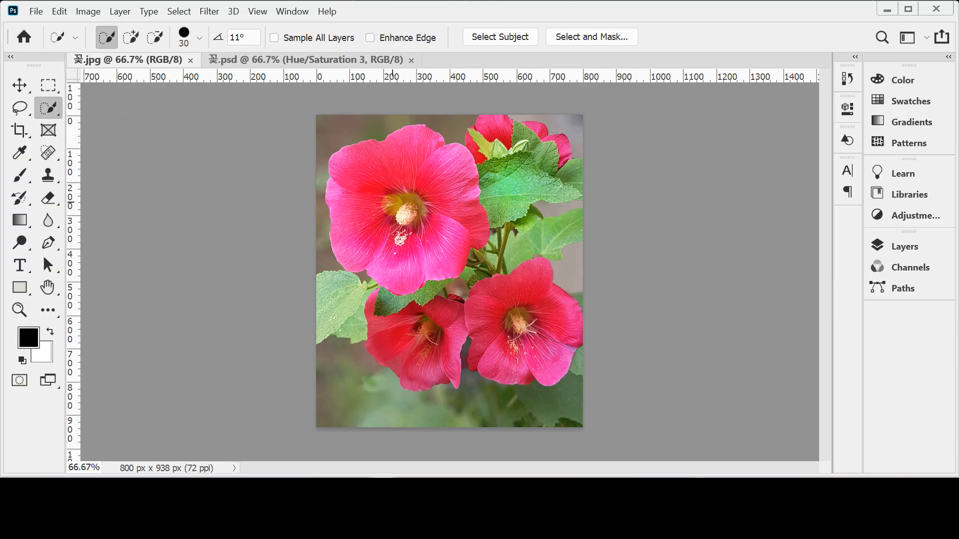
Step: Try Quick Selection on the large upper-left flower twice, clearing the selection each time, and return to new-selection mode
mouse_move(369, 210)
left_mouse_down()
mouse_move(371, 166)
mouse_move(424, 160)
mouse_move(444, 175)
mouse_move(462, 202)
left_mouse_up()
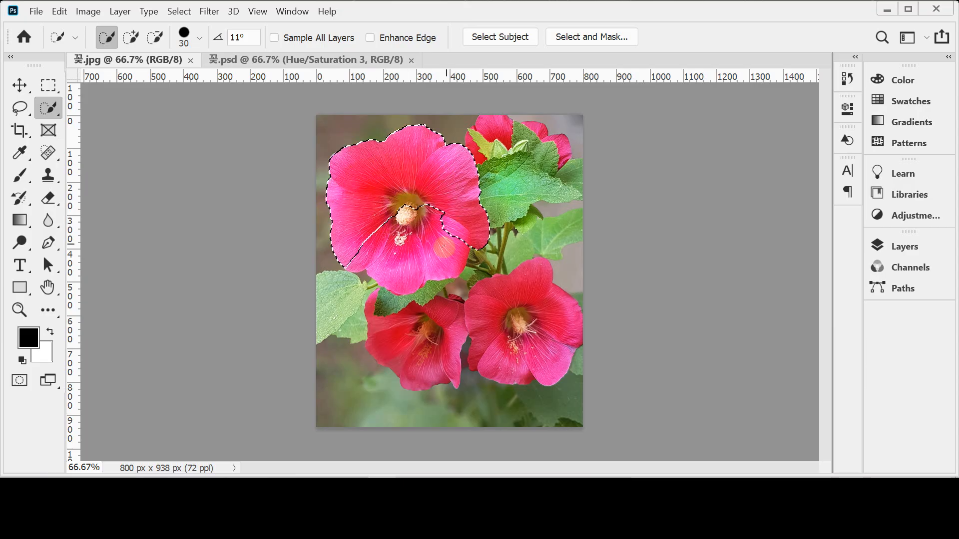
left_click(396, 248)
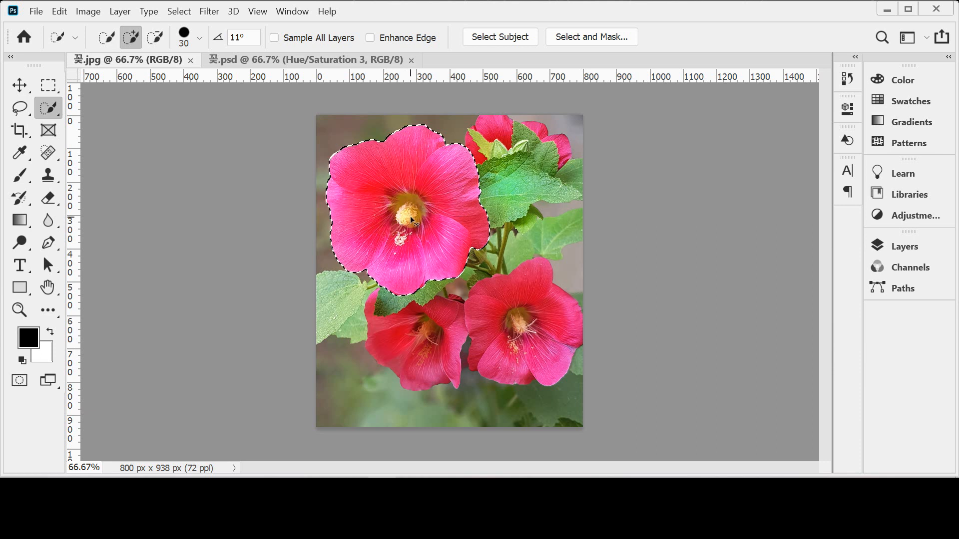
key("ctrl+d")
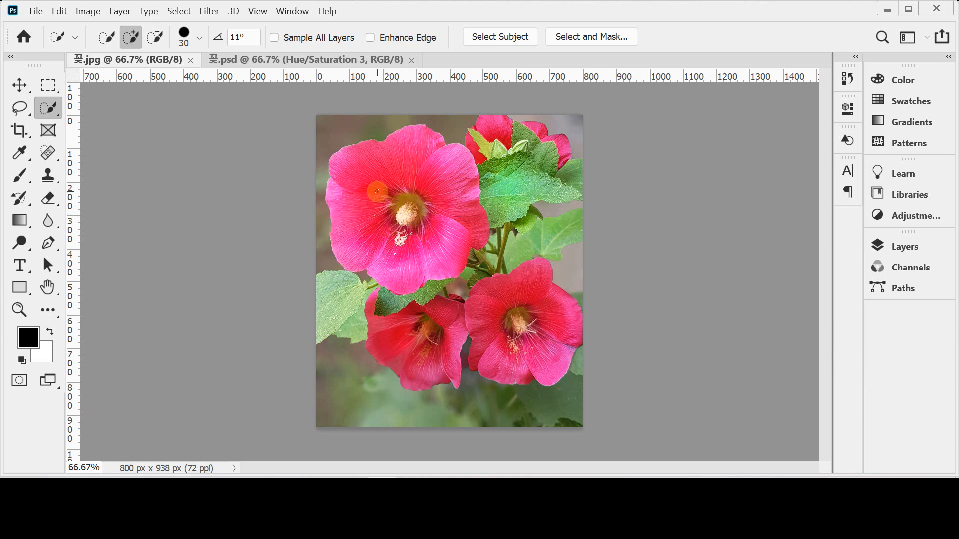
left_click(376, 190)
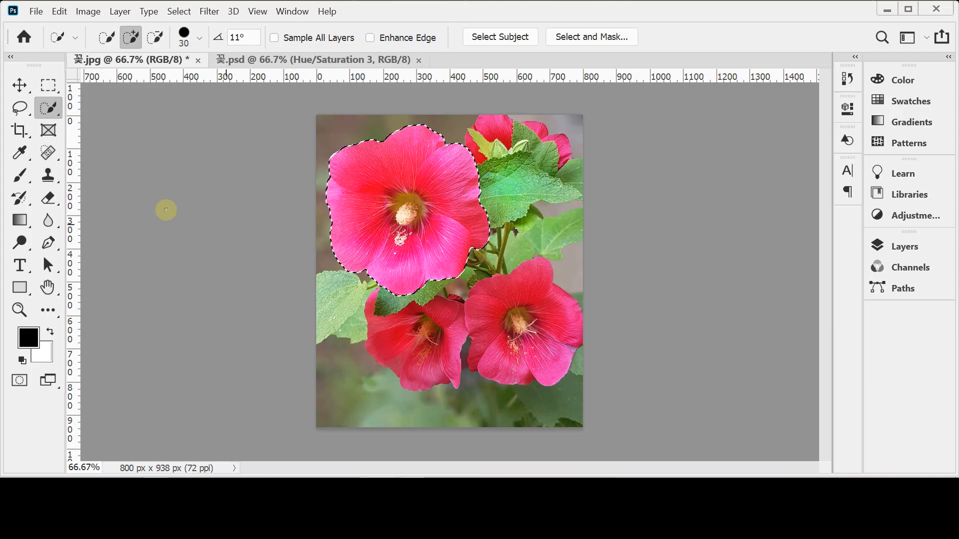
key("ctrl+d")
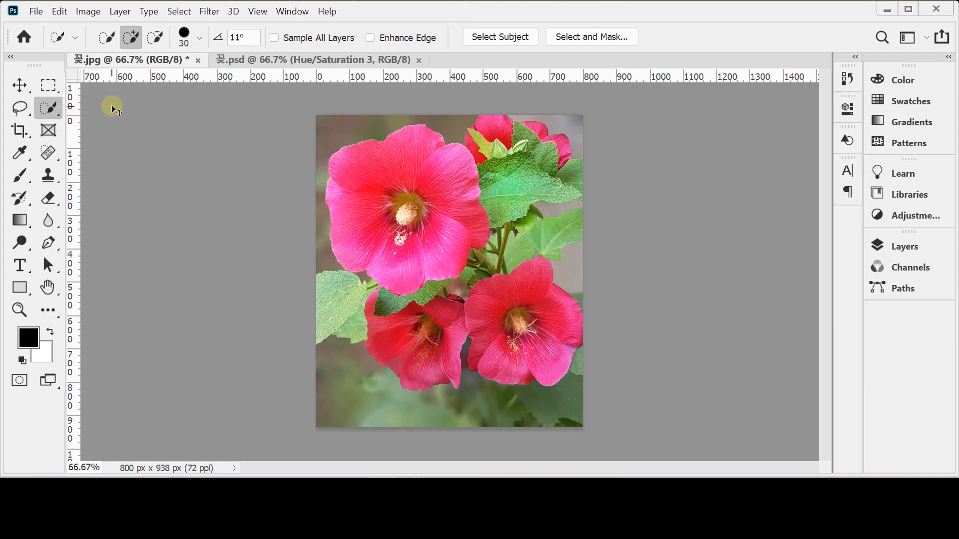
left_click(106, 38)
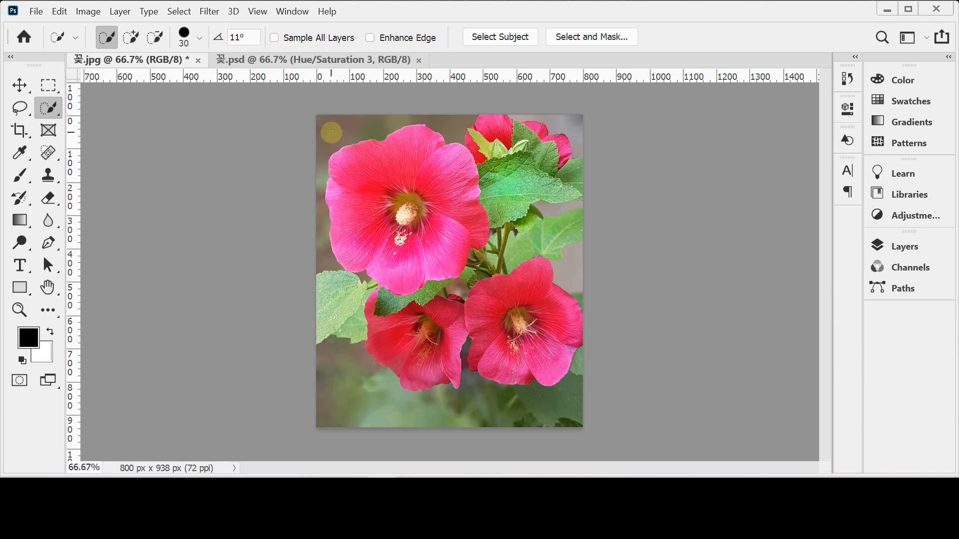
Step: Enlarge the Quick Selection brush to 900 px
key("Caps_Lock")
key("Caps_Lock")
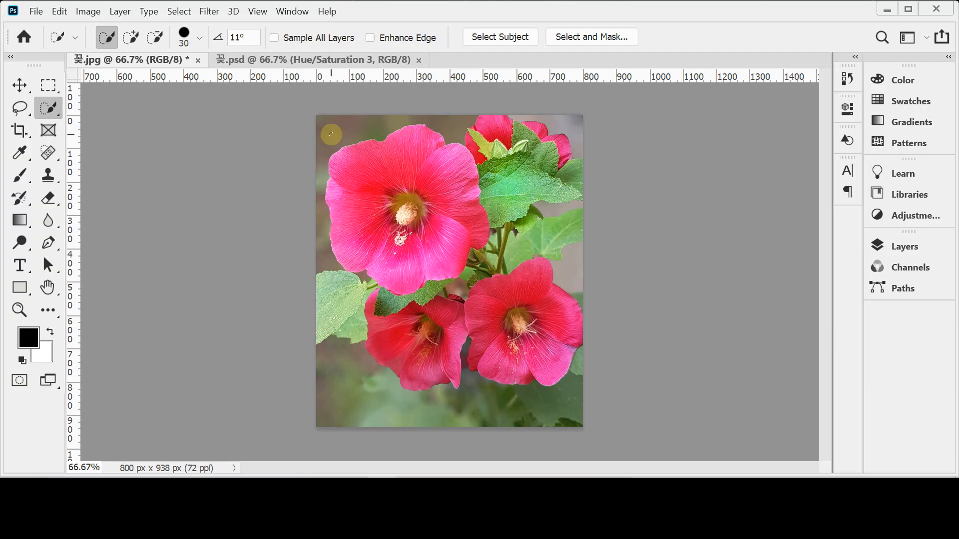
key("bracketright")
key("bracketright")
key("bracketright")
key("bracketright")
key("bracketright")
key("bracketright")
key("bracketright")
key("bracketright")
key("bracketright")
key("bracketright")
key("bracketright")
key("bracketright")
key("bracketright")
key("bracketright")
key("bracketright")
key("bracketright")
key("bracketright")
key("bracketright")
key("bracketright")
key("bracketright")
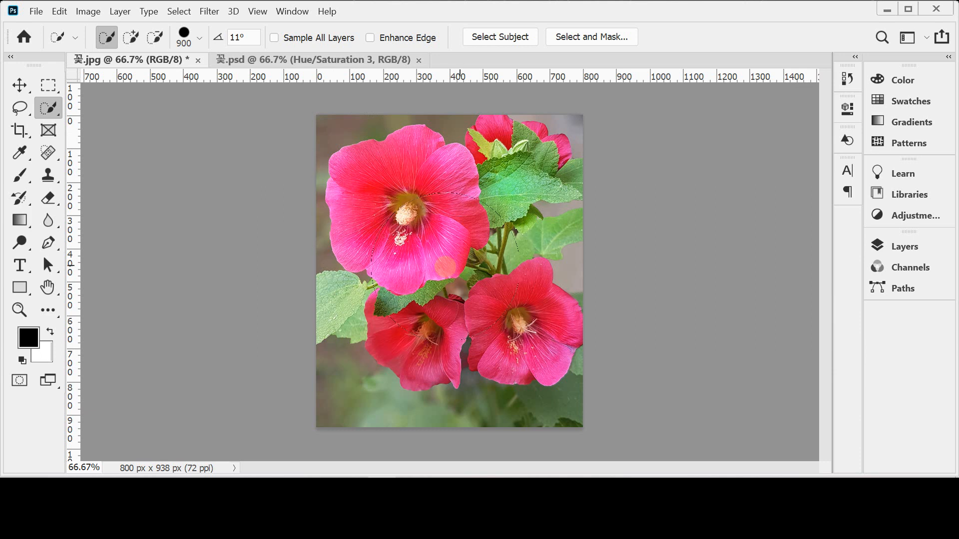
Step: Reduce the Quick Selection brush size to 20 px
key("bracketleft")
key("bracketleft")
key("bracketleft")
key("bracketleft")
key("bracketleft")
key("bracketleft")
key("bracketleft")
key("bracketleft")
key("bracketleft")
key("bracketleft")
key("bracketleft")
key("bracketleft")
key("bracketleft")
key("bracketleft")
key("bracketleft")
key("bracketleft")
key("bracketleft")
key("bracketleft")
key("bracketleft")
key("bracketleft")
key("bracketleft")
key("bracketleft")
key("bracketleft")
key("bracketleft")
key("bracketleft")
key("bracketright")
key("bracketright")
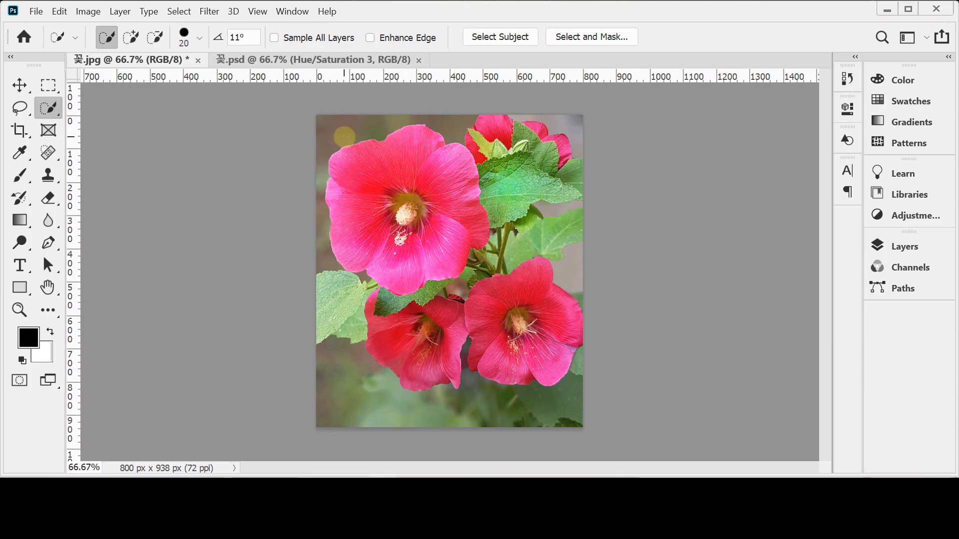
Step: Shrink the selection brush to 10 px and raise it to 25 px
key("bracketleft")
key("bracketleft")
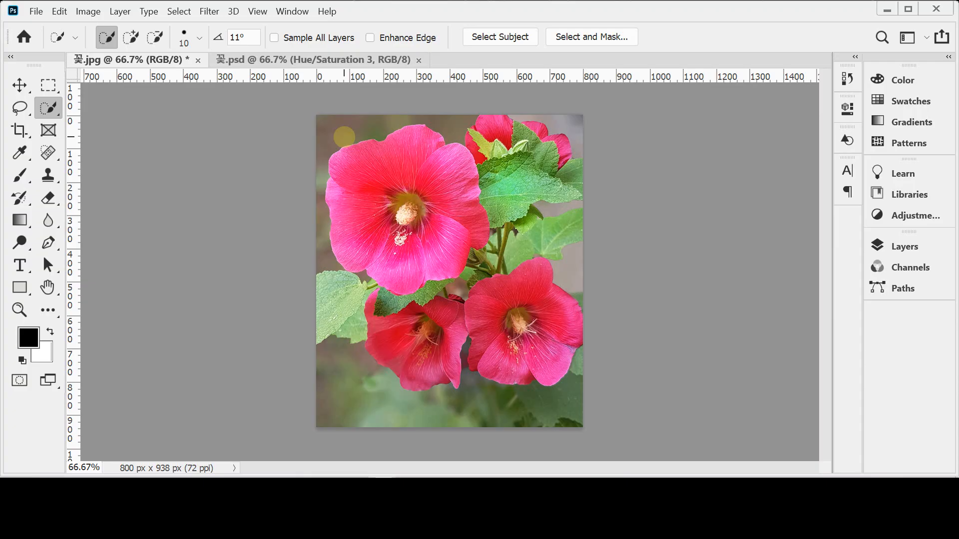
key("bracketright")
key("bracketright")
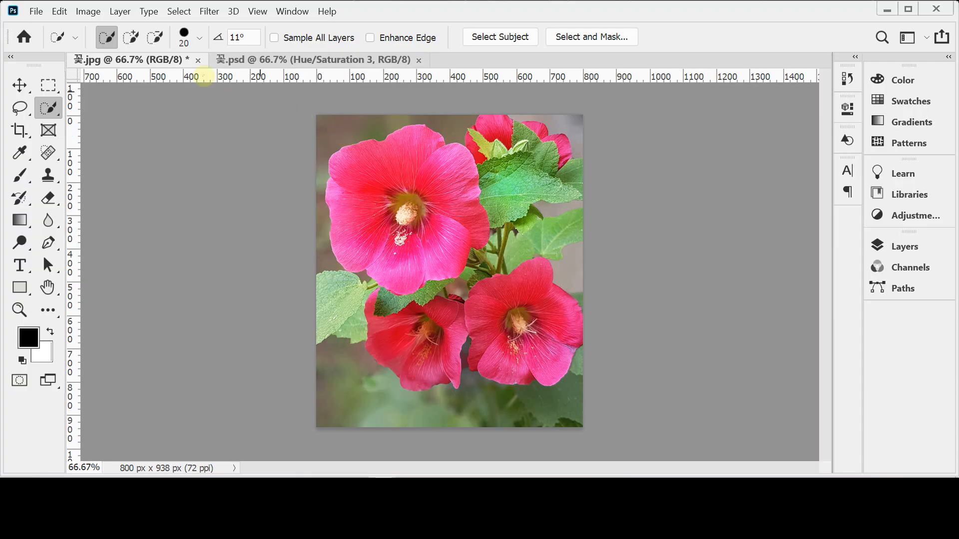
key("bracketright")
key("bracketright")
key("bracketright")
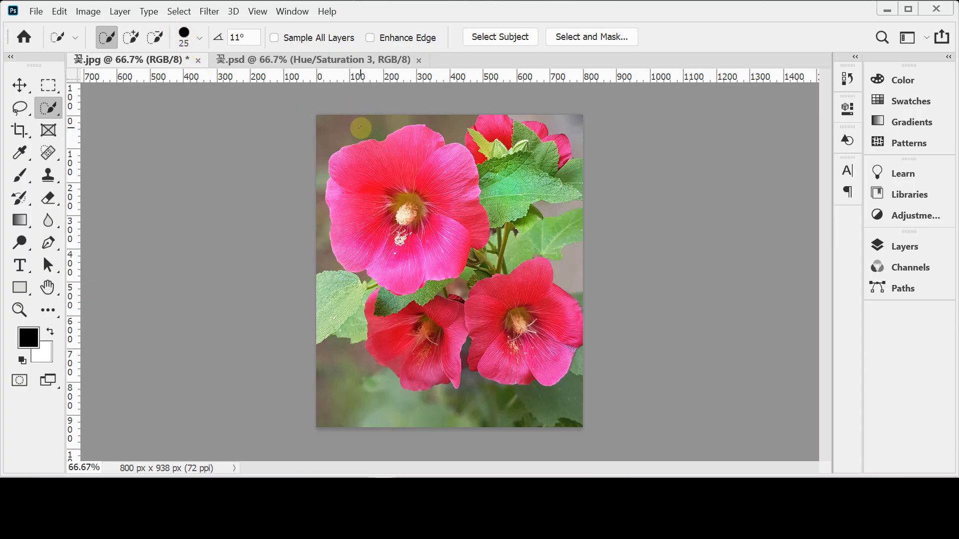
Step: Increase the selection brush size and adjust it to 54 px in the brush options
key("bracketright")
key("bracketright")
key("bracketright")
key("bracketright")
key("bracketright")
key("bracketright")
key("bracketright")
key("bracketright")
key("bracketright")
left_click(199, 38)
left_click_drag(178, 80, 149, 82)
left_click(389, 78)
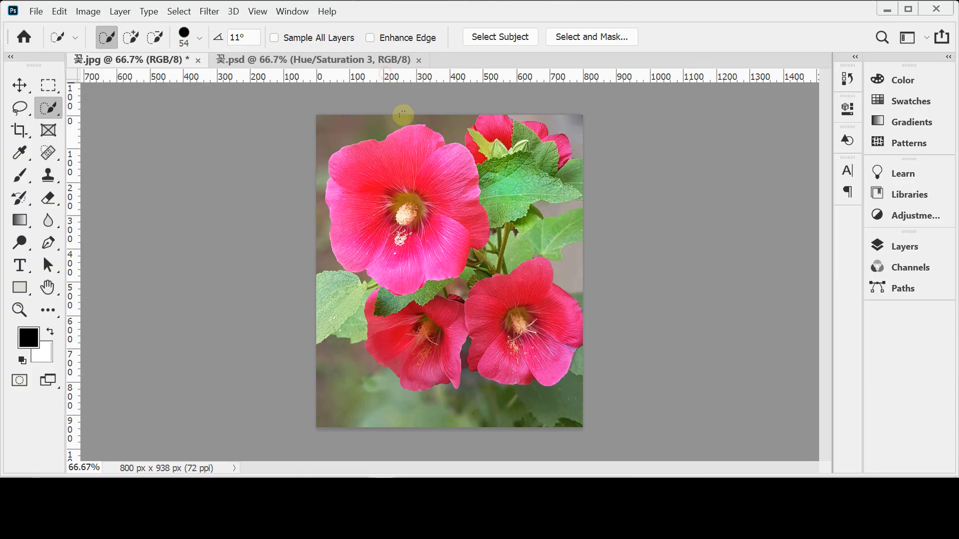
Step: Enlarge the selection brush to 150 px
key("bracketright")
key("bracketright")
key("bracketright")
key("bracketright")
key("bracketright")
key("bracketright")
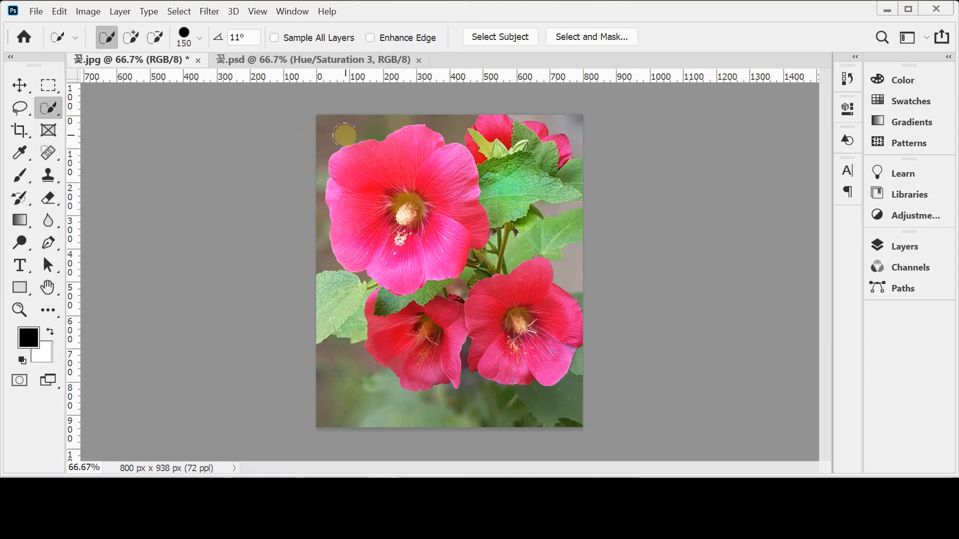
Step: Set the Quick Selection brush size to 45 px
key("bracketleft")
key("bracketleft")
key("bracketleft")
key("bracketleft")
key("bracketleft")
key("bracketleft")
key("bracketleft")
key("bracketleft")
key("bracketleft")
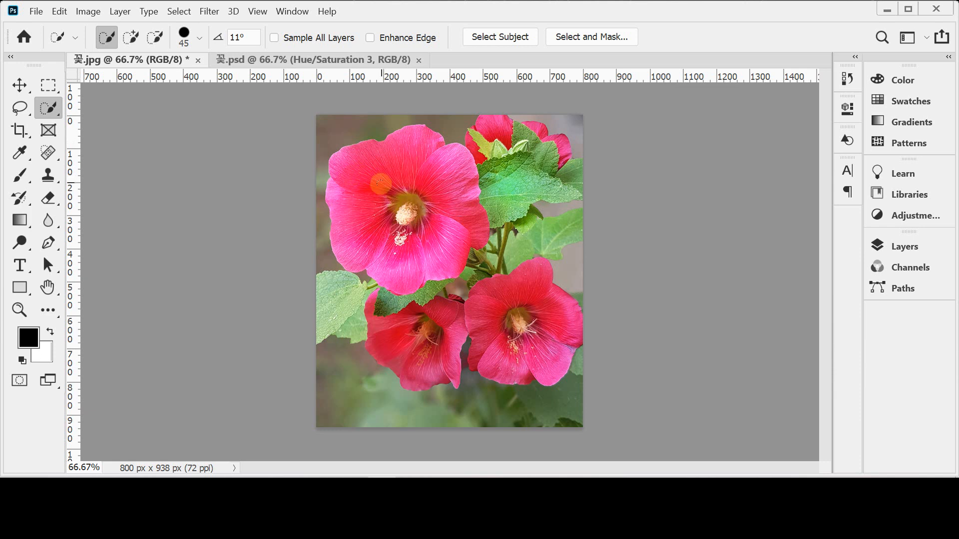
Step: Try selecting the large upper-left flower and adding the lower-right flower with Quick Selection, and clear the selection
mouse_move(397, 215)
left_mouse_down()
mouse_move(369, 190)
mouse_move(395, 134)
mouse_move(416, 160)
mouse_move(450, 159)
mouse_move(472, 215)
mouse_move(421, 254)
mouse_move(408, 255)
mouse_move(400, 235)
left_mouse_up()
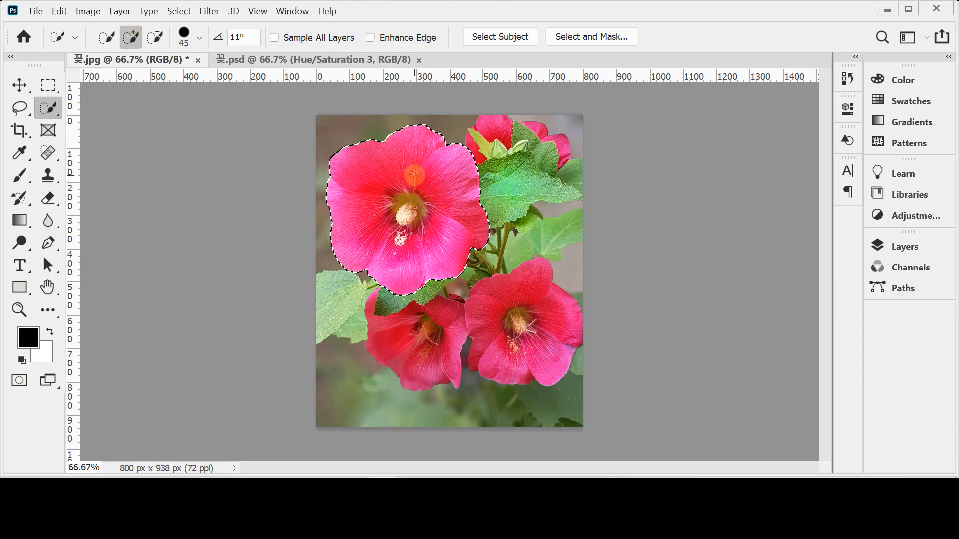
mouse_move(537, 328)
left_mouse_down()
mouse_move(519, 290)
mouse_move(537, 276)
mouse_move(518, 320)
mouse_move(500, 307)
mouse_move(490, 334)
mouse_move(501, 350)
mouse_move(544, 358)
left_mouse_up()
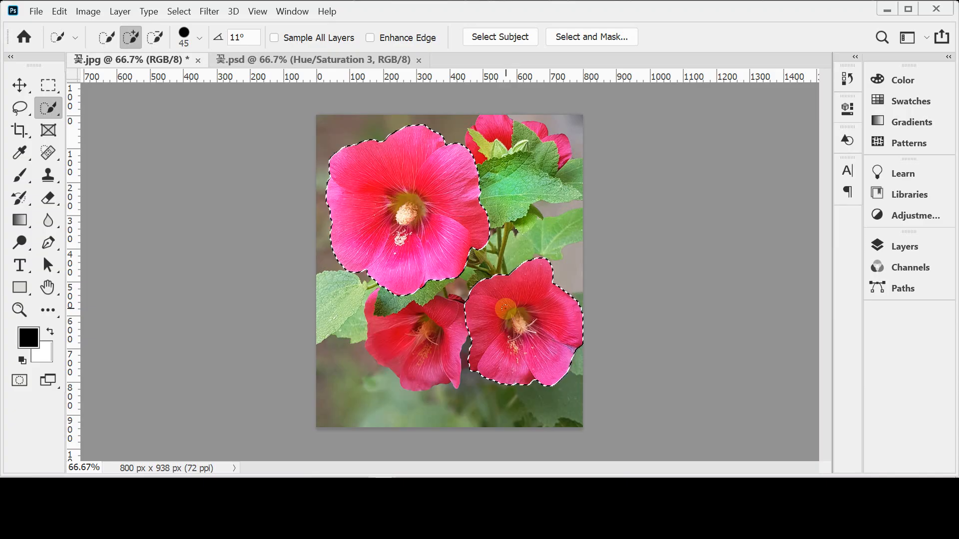
key("ctrl+d")
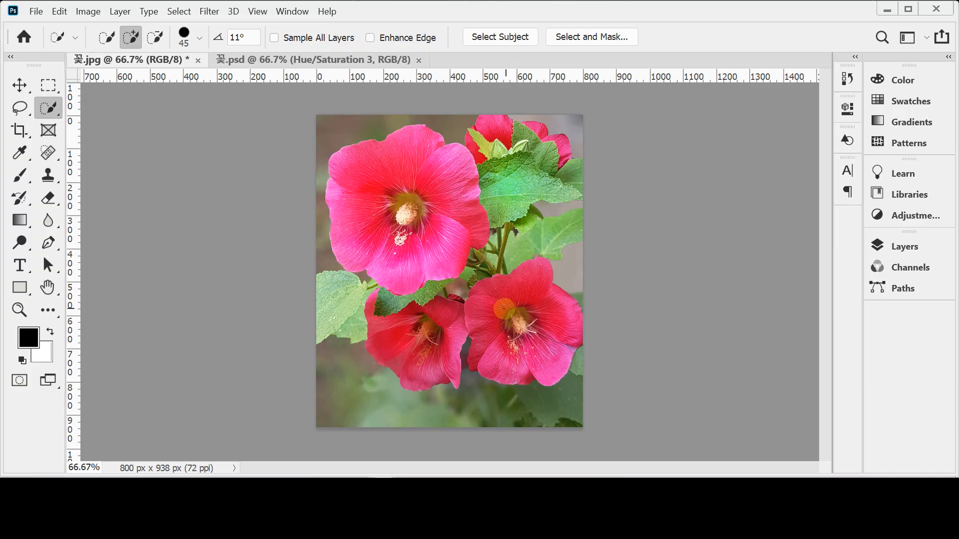
Step: Try the Object Selection tool with a rectangle about 530 by 560 px around the large upper-left flower, and deselect it
right_click(50, 110)
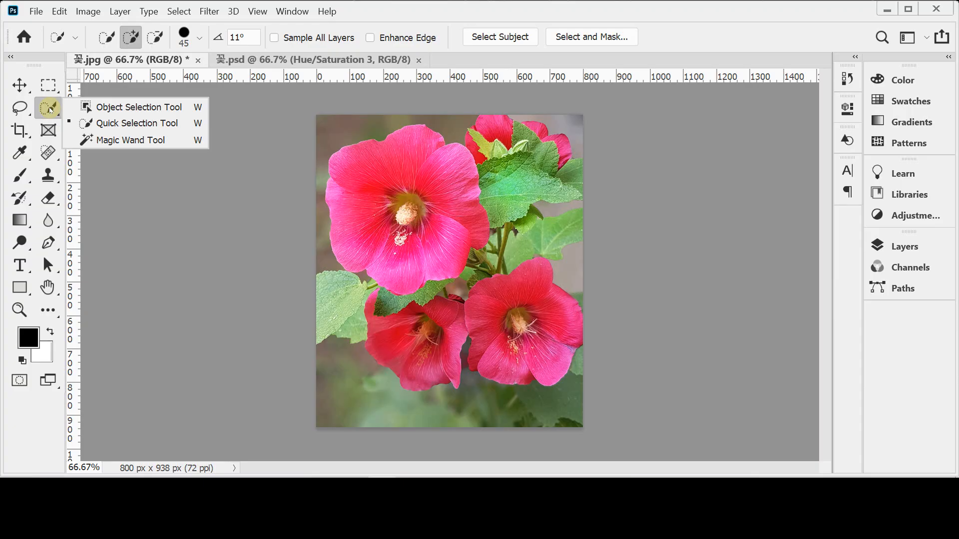
left_click(104, 108)
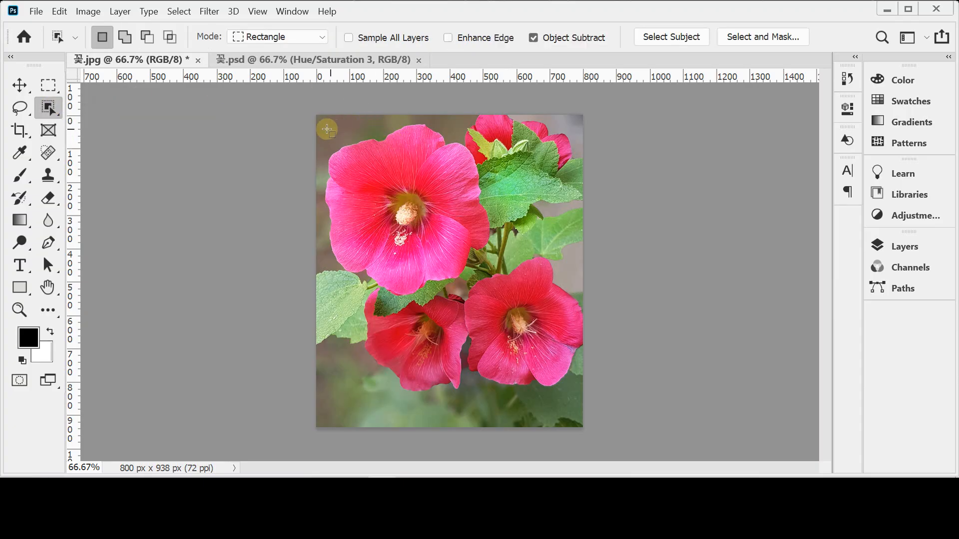
left_click_drag(320, 122, 496, 305)
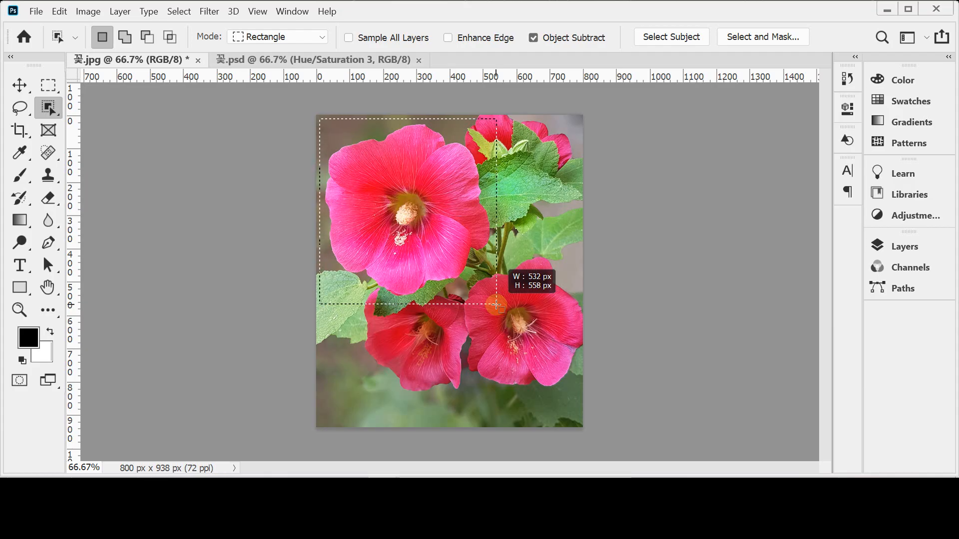
left_click_drag(496, 305, 494, 302)
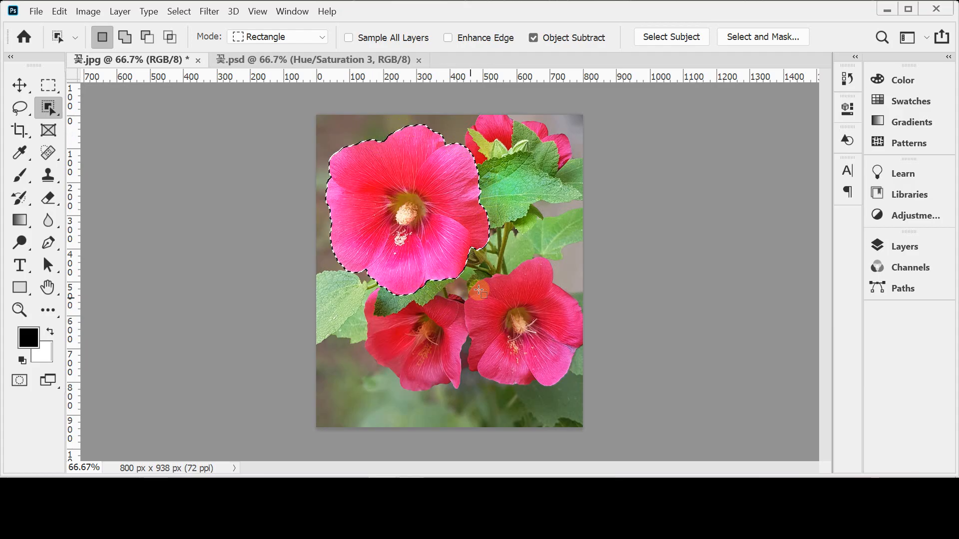
key("ctrl+d")
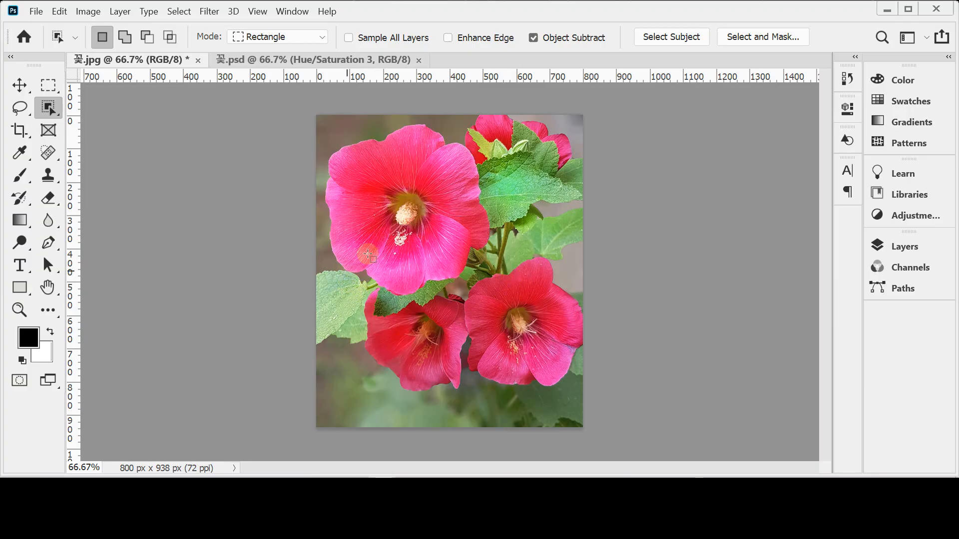
Step: Try Object Selection on the lower-right flower and on the lower-left flower, clearing each selection
left_click_drag(453, 240, 604, 410)
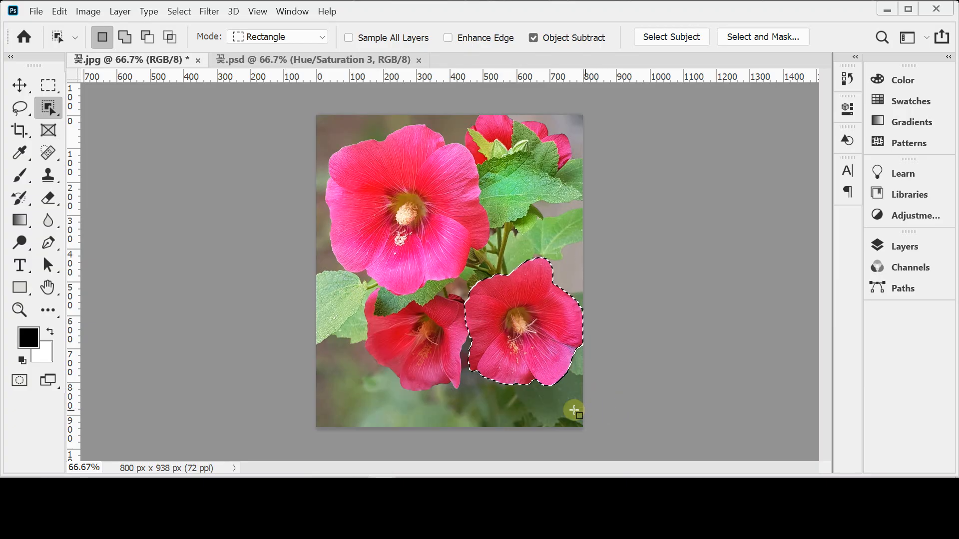
key("ctrl+d")
left_click_drag(343, 273, 497, 412)
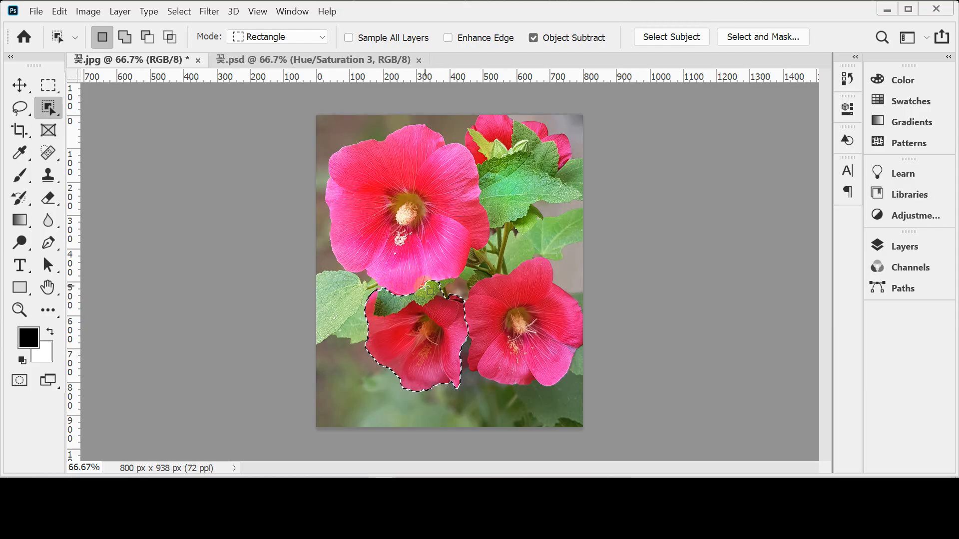
left_click(456, 106)
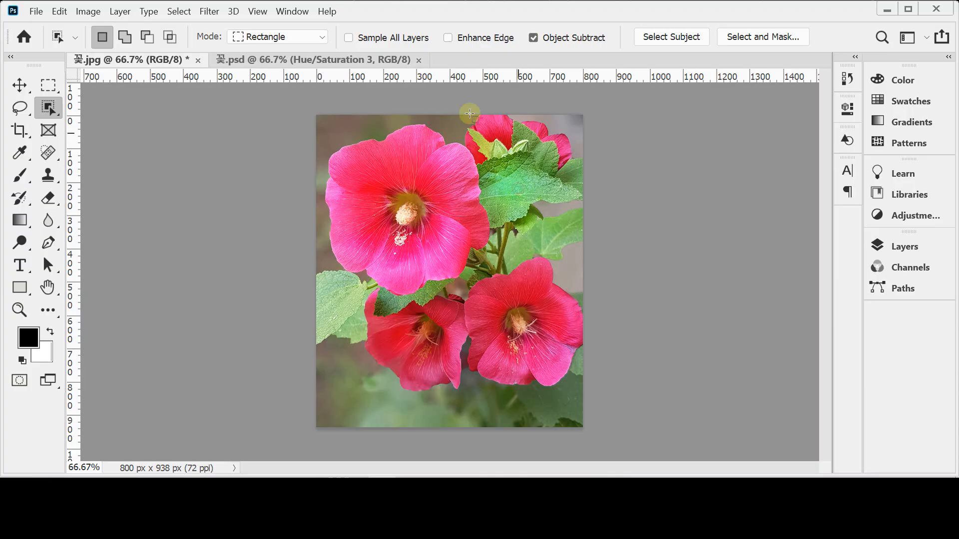
Step: Try Object Selection on the upper-right blossoms, the large upper-left flower and the lower-right flower, clearing the selections
left_click_drag(456, 105, 592, 188)
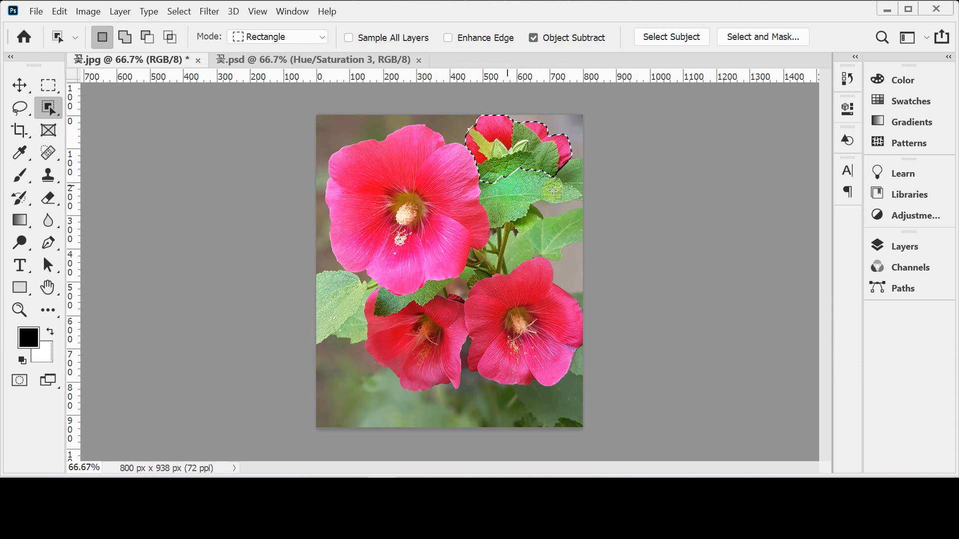
key("ctrl+d")
left_click_drag(319, 118, 501, 306)
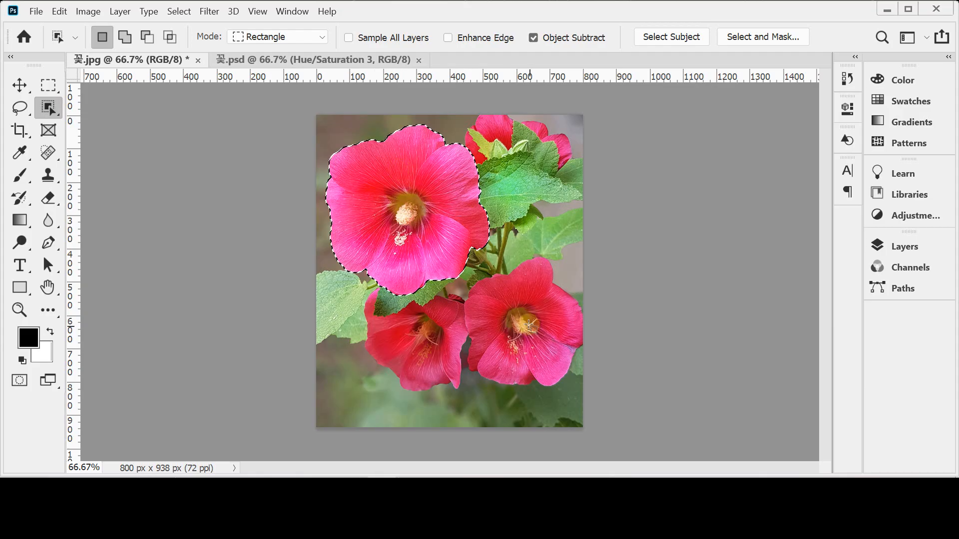
left_click_drag(451, 249, 655, 366)
key("ctrl+d")
Step: Return to the Quick Selection tool and select the lower-right flower
right_click(48, 114)
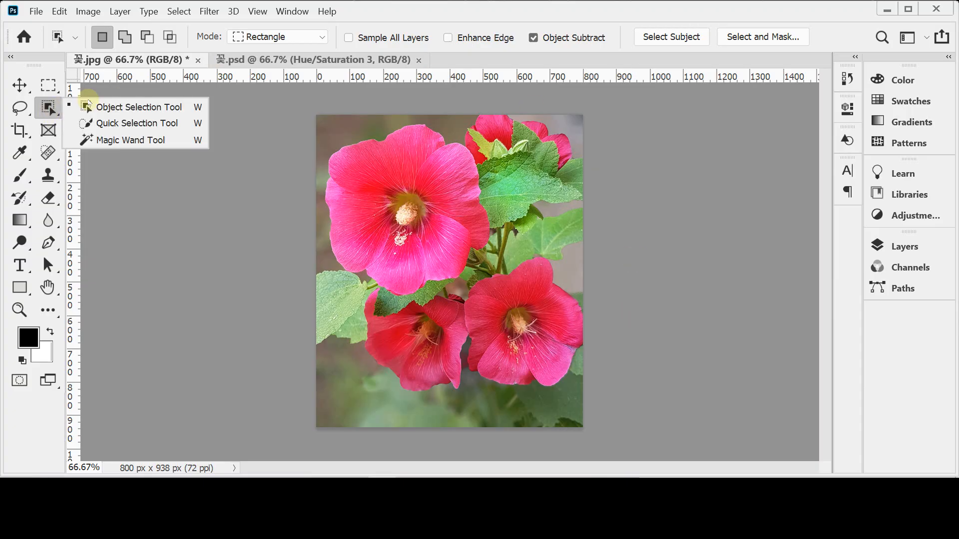
left_click(100, 122)
mouse_move(475, 373)
left_mouse_down()
mouse_move(494, 352)
mouse_move(517, 351)
mouse_move(490, 301)
mouse_move(529, 288)
left_mouse_up()
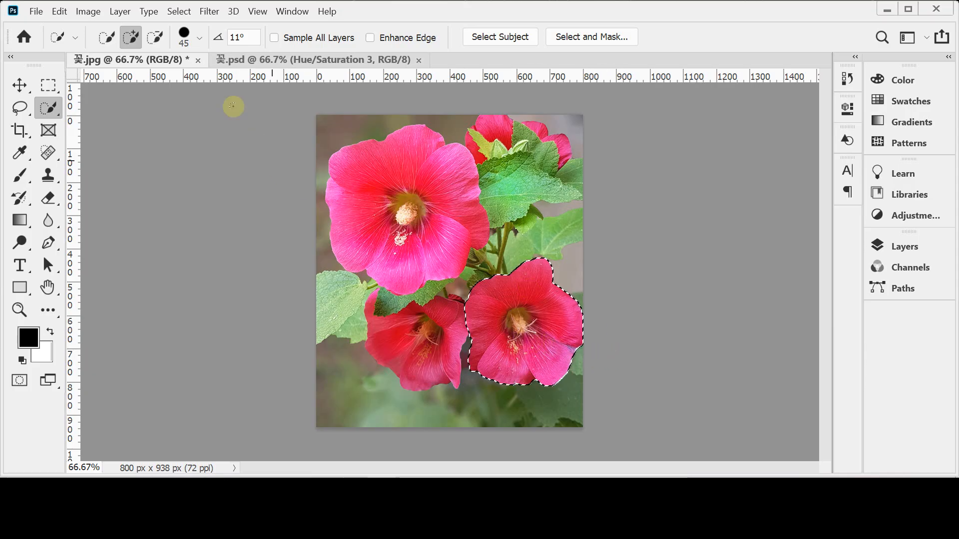
Step: Clear the lower-right flower's selection and select the lower-left flower's petals with Quick Selection, leaving out the leaf above
left_click(178, 12)
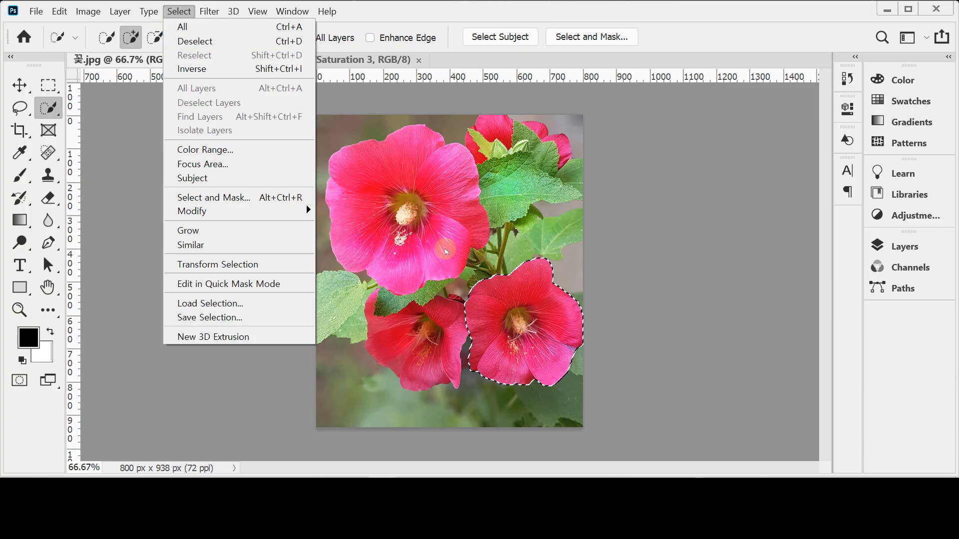
left_click(526, 318)
key("ctrl+d")
mouse_move(408, 338)
left_mouse_down()
mouse_move(395, 342)
mouse_move(444, 313)
left_mouse_up()
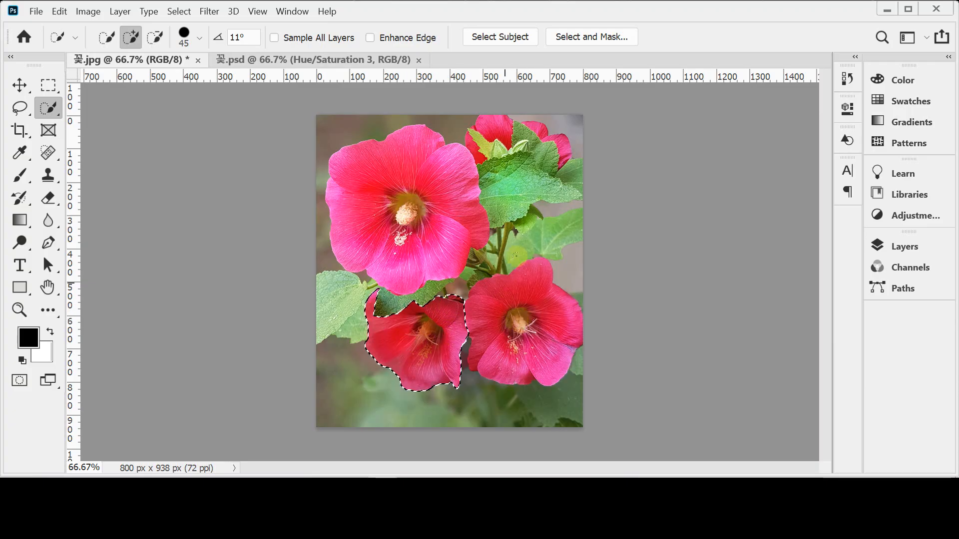
Step: Clear the lower-left flower's selection and select the upper-right blossoms' petals with the Quick Selection brush reduced to size 25
left_click(491, 125)
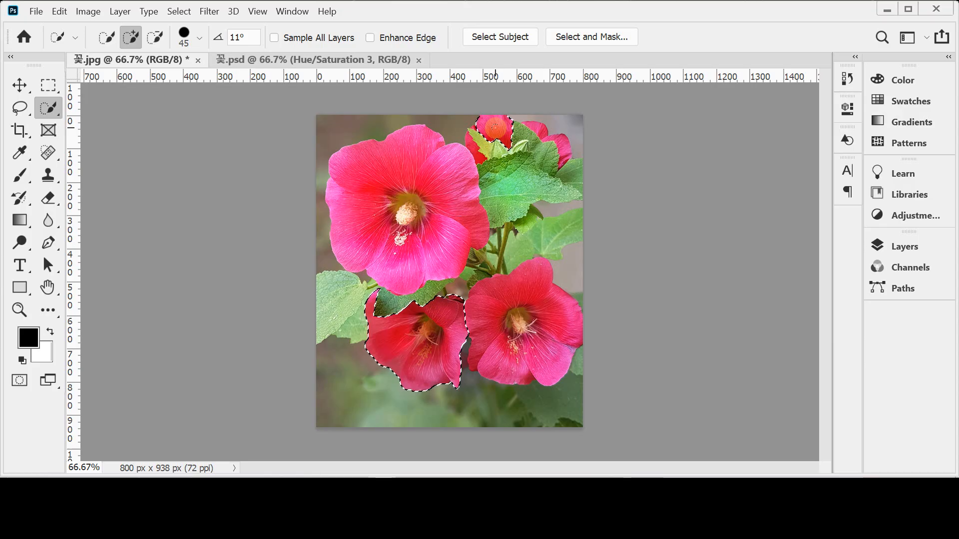
key("ctrl+d")
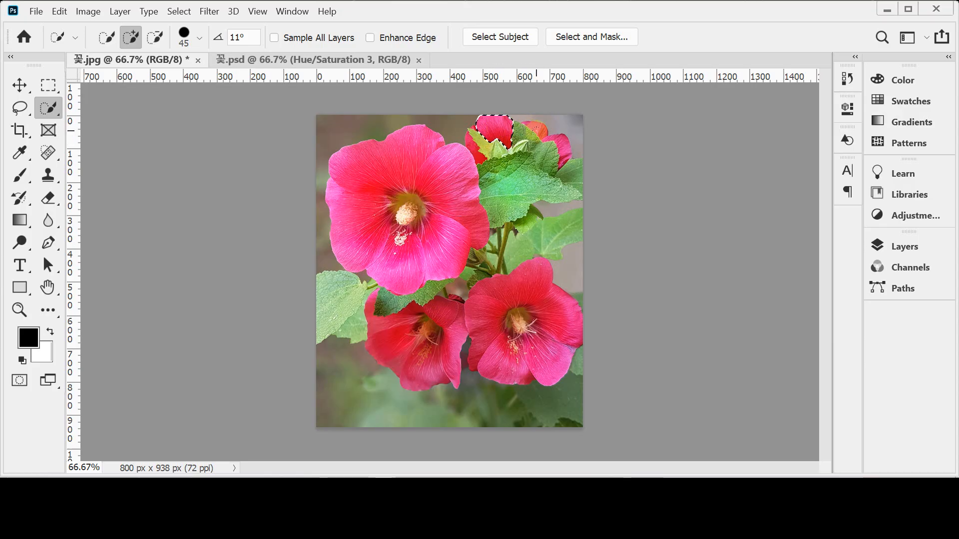
key("bracketleft")
key("bracketleft")
key("bracketleft")
left_click(541, 129)
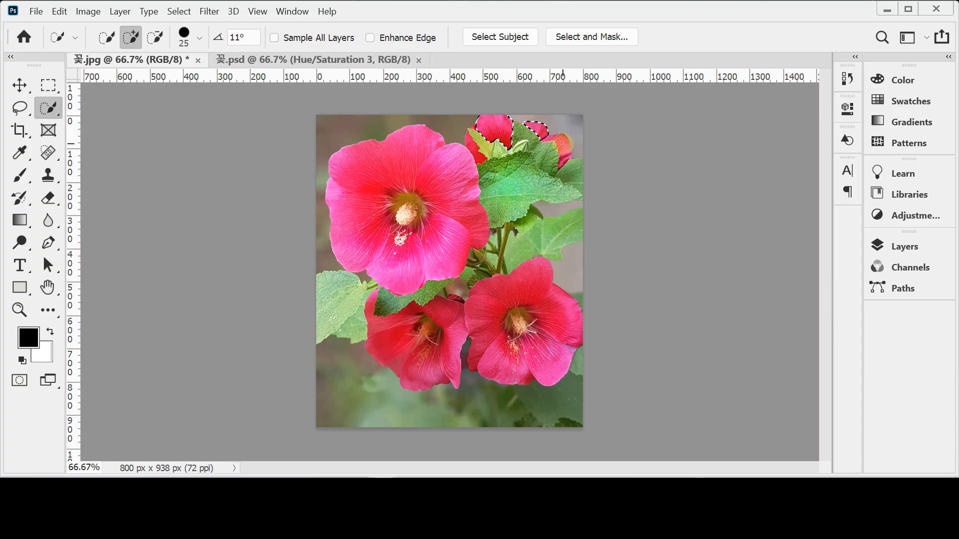
left_click(563, 144)
left_click(468, 141)
left_click_drag(469, 141, 478, 147)
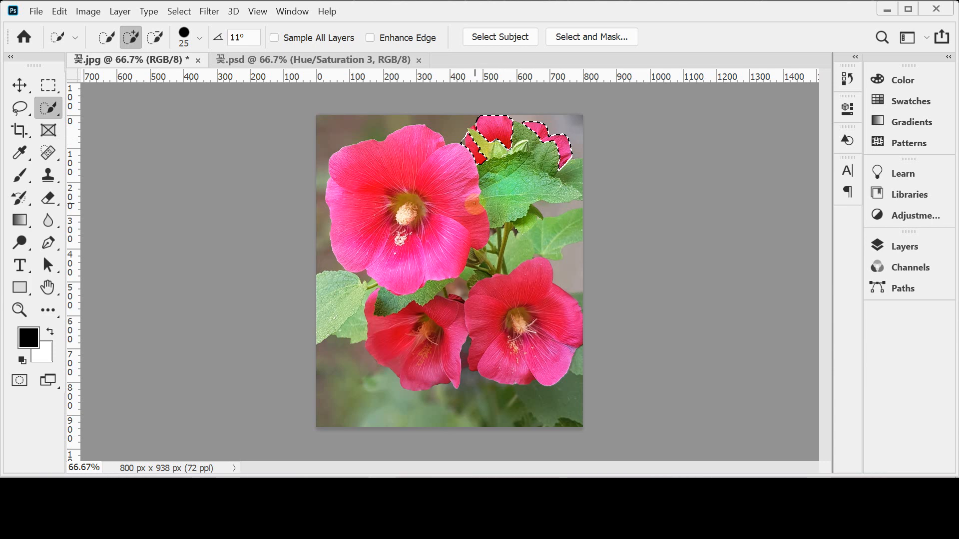
Step: Try subtracting the background spill beside the upper-right blossoms with a size 10 Quick Selection brush, and clear the selection
scroll(485, 150, "up", 2)
left_click_drag(510, 132, 501, 231)
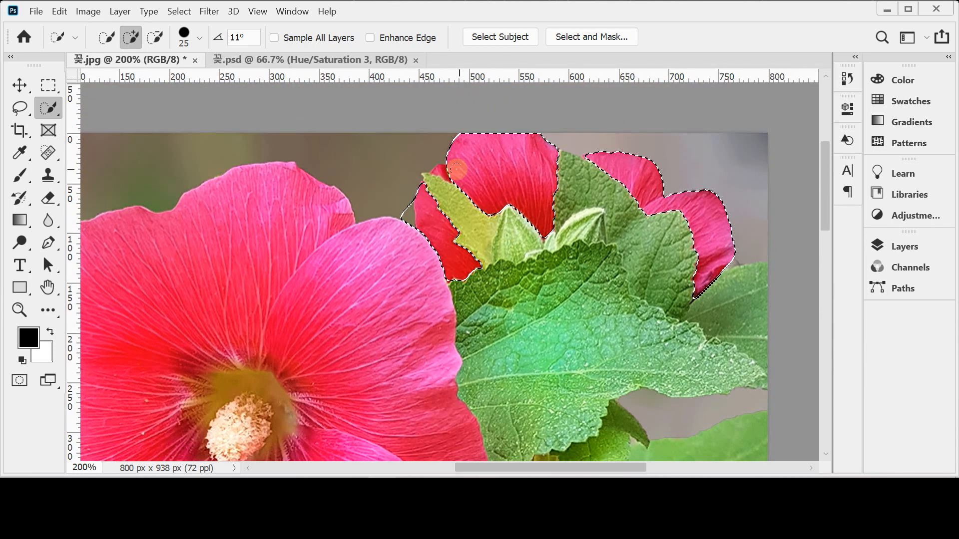
left_click_drag(457, 170, 468, 173)
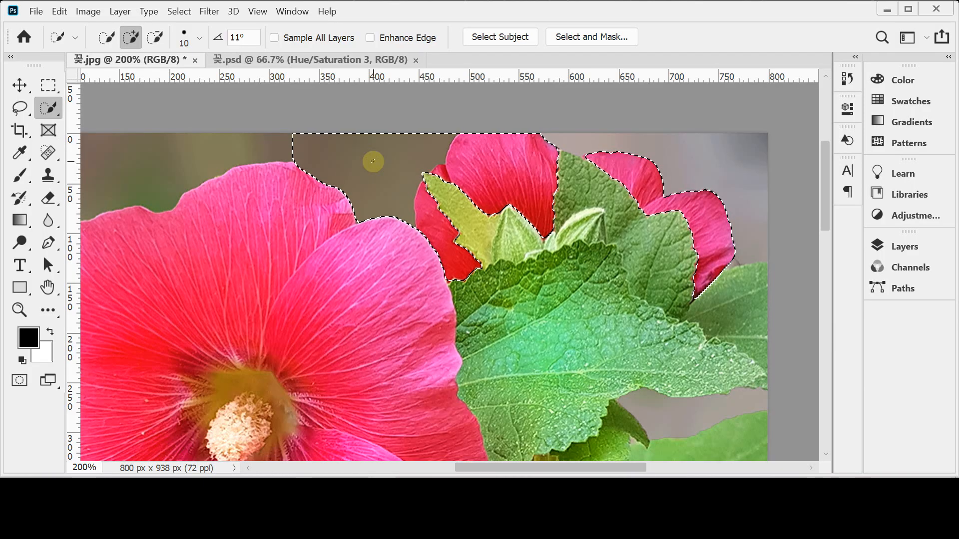
key("alt")
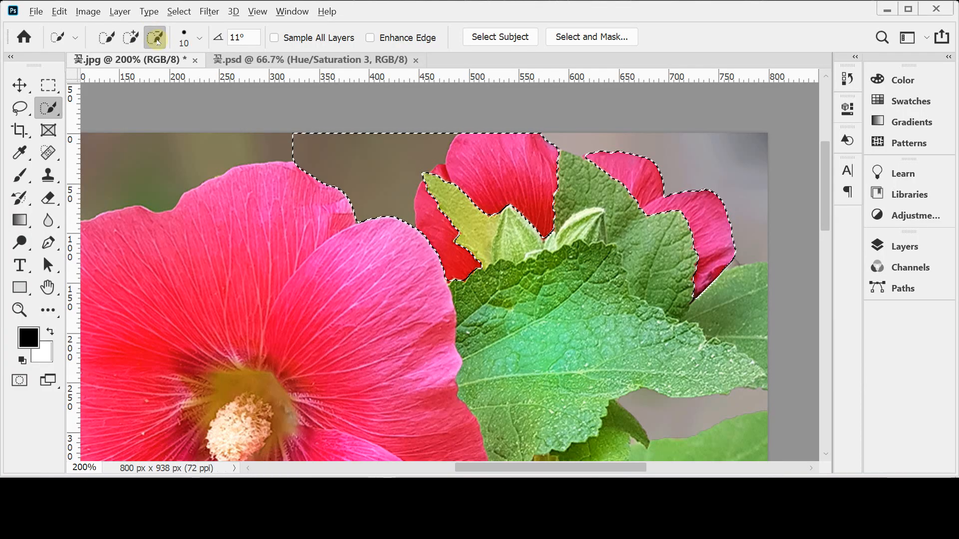
left_click(363, 161)
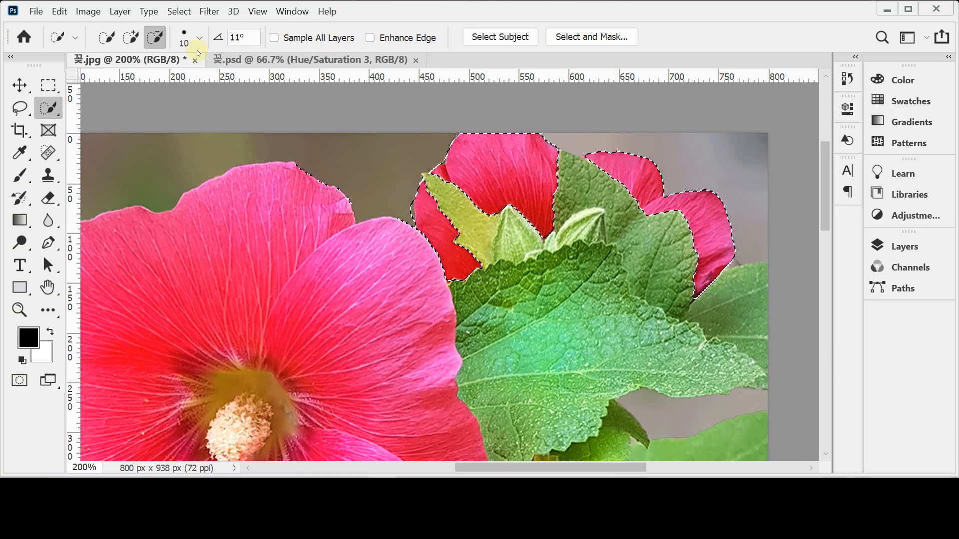
left_click(131, 38)
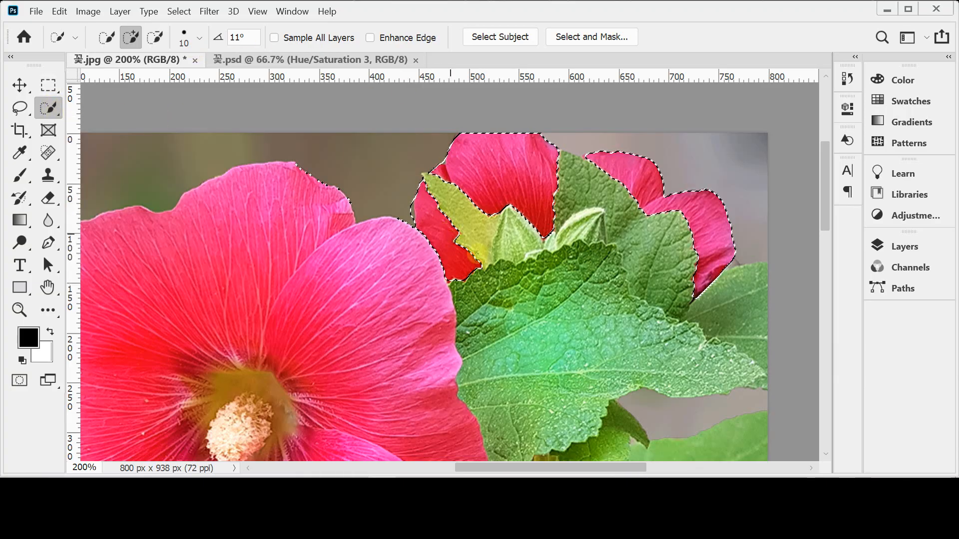
key("ctrl+d")
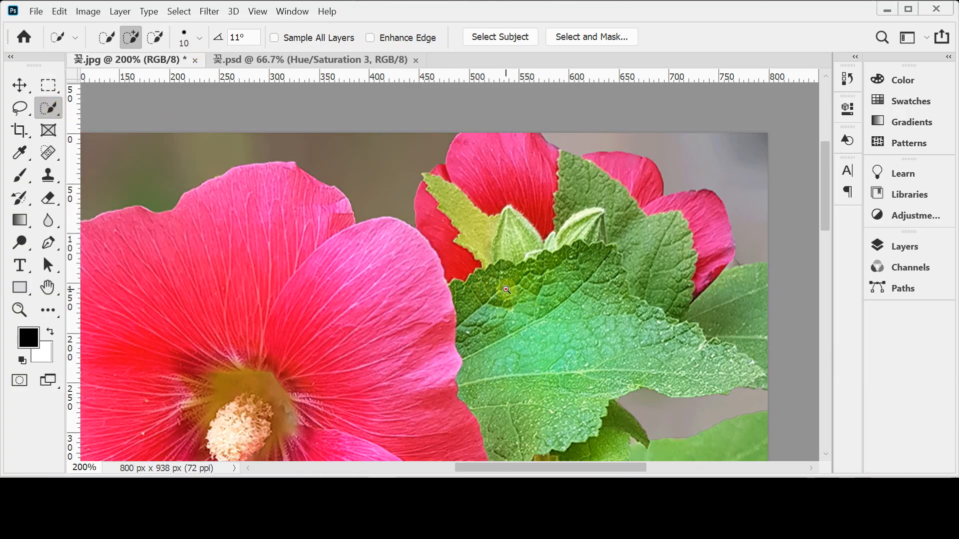
Step: Select the large upper-left flower with the Object Selection tool in Rectangle mode
left_click(453, 305, "ctrl+alt")
left_click(454, 305, "ctrl+alt")
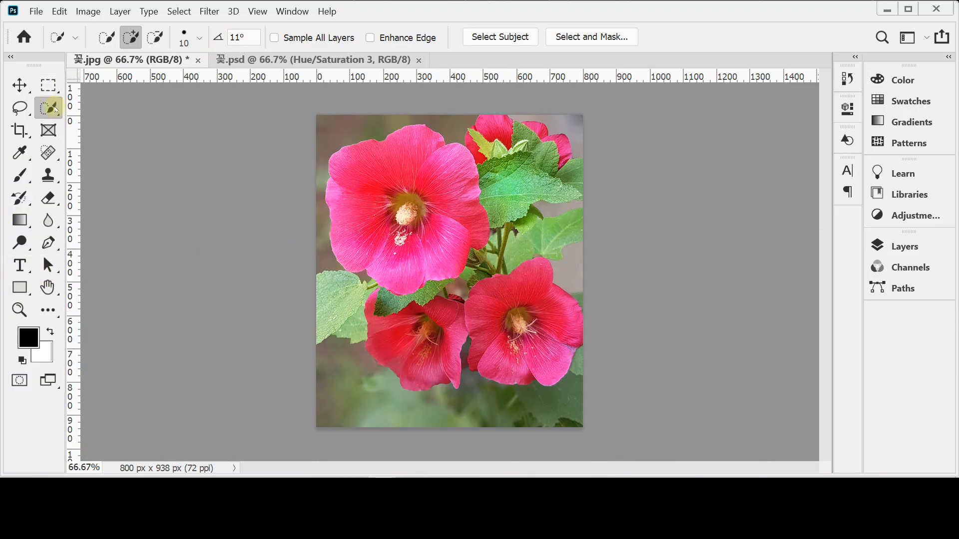
right_click(48, 107)
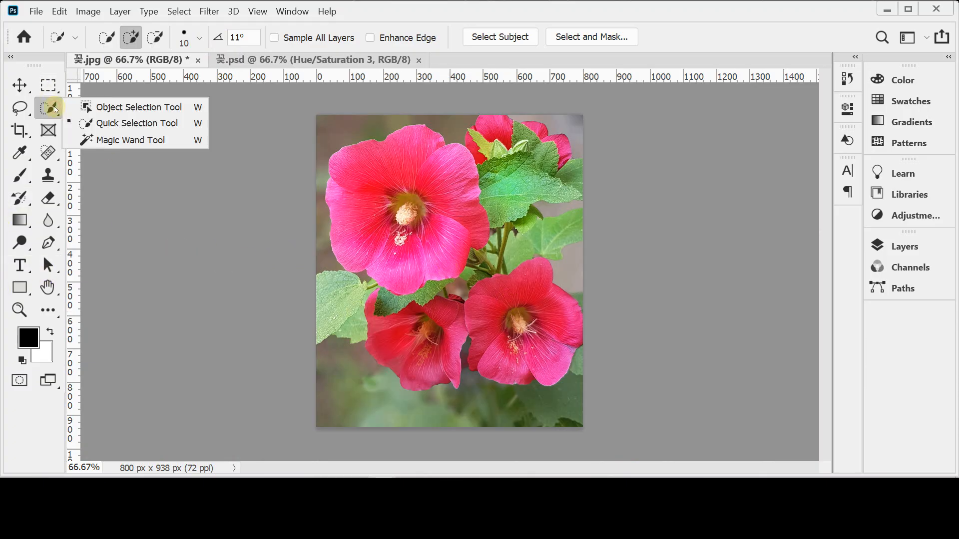
left_click(93, 109)
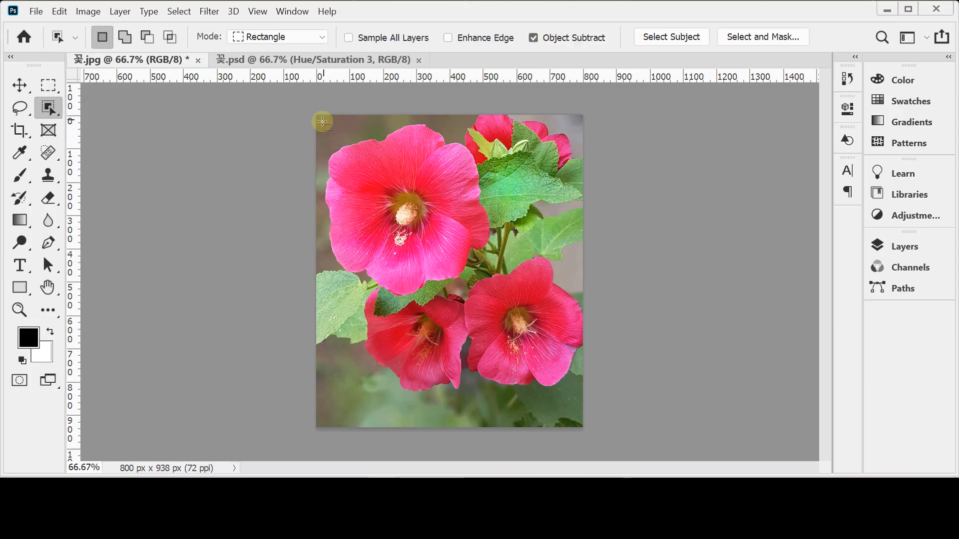
left_click_drag(322, 122, 495, 302)
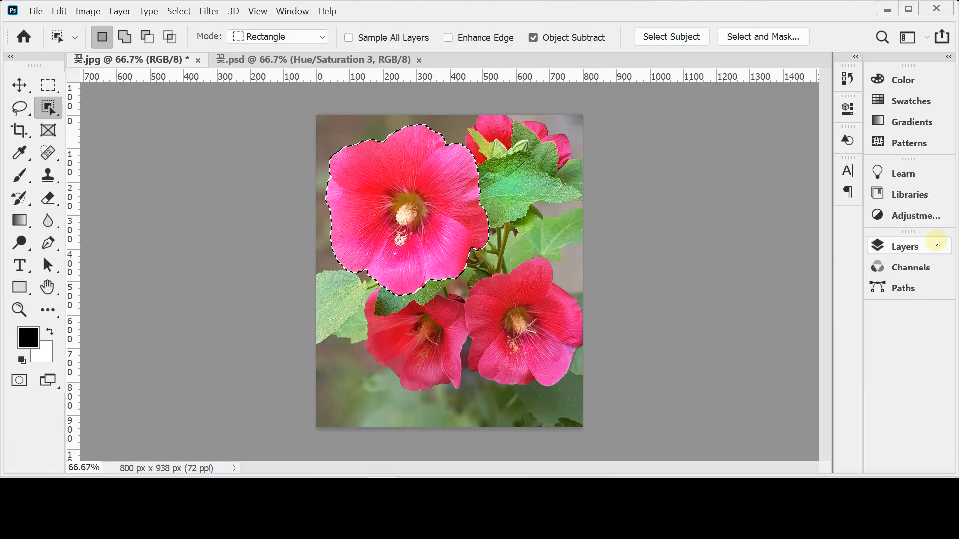
Step: Add a Hue/Saturation adjustment layer above the Background, masked to the selected upper-left flower
left_click(915, 249)
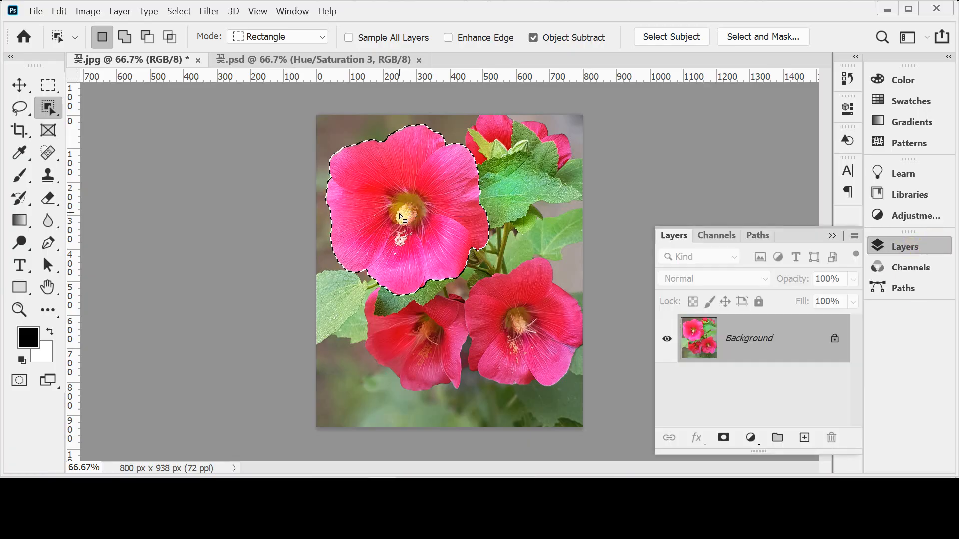
left_click(88, 11)
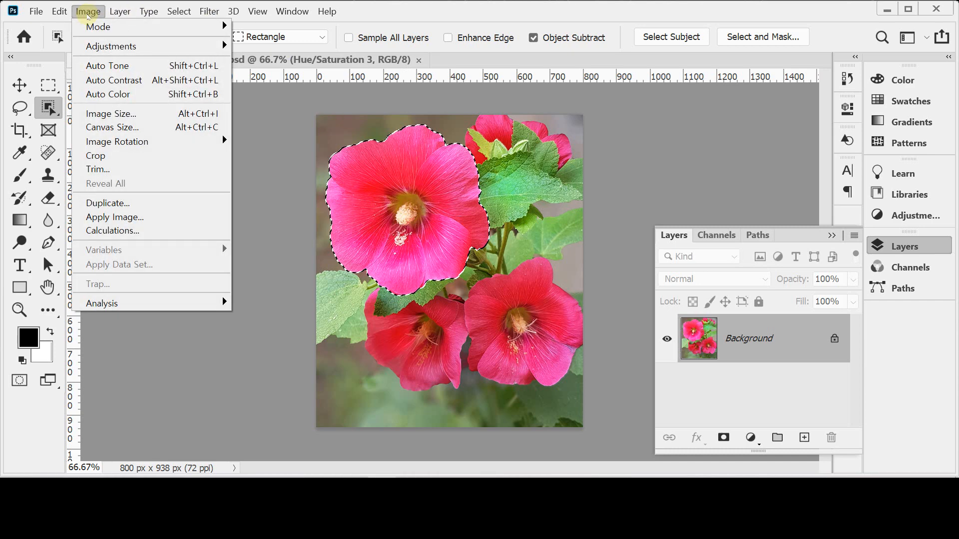
mouse_move(115, 46)
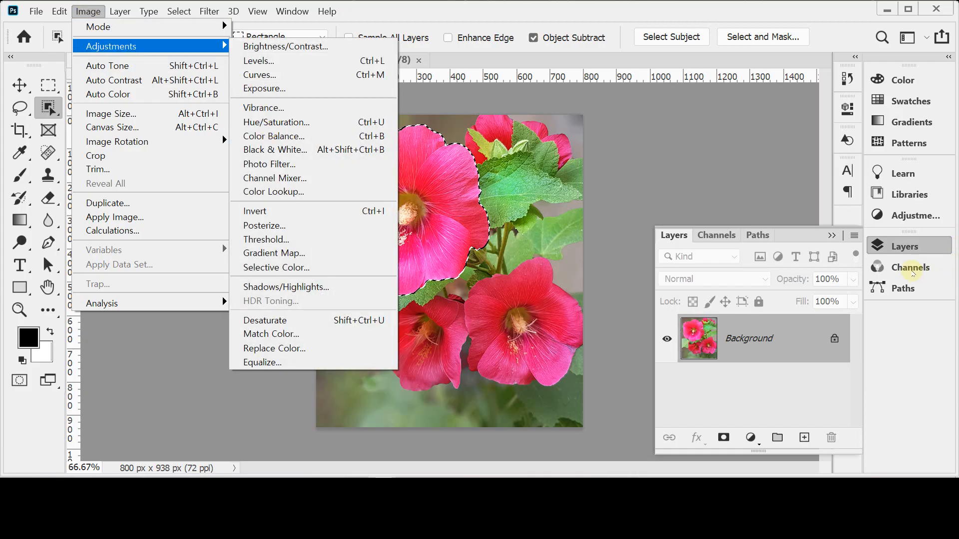
left_click(906, 246)
left_click(906, 246)
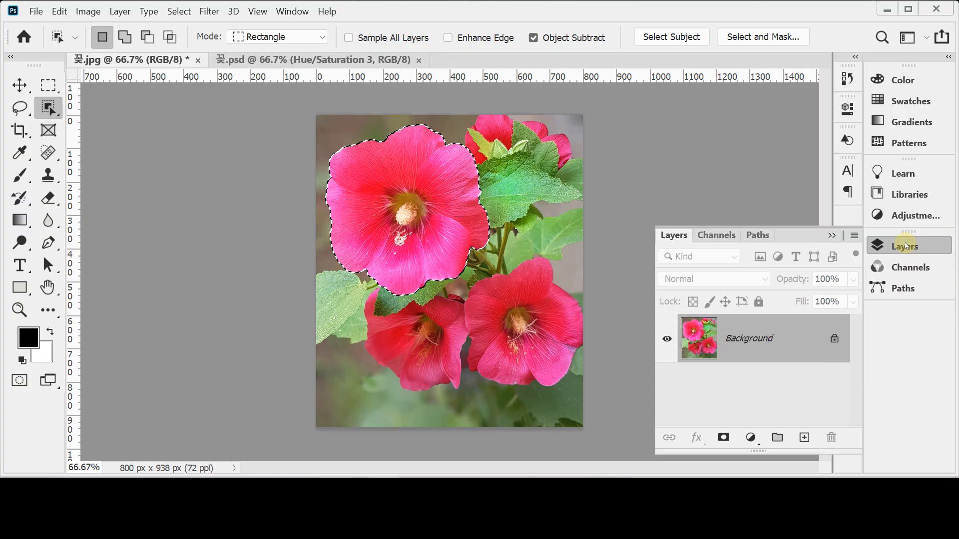
left_click(751, 439)
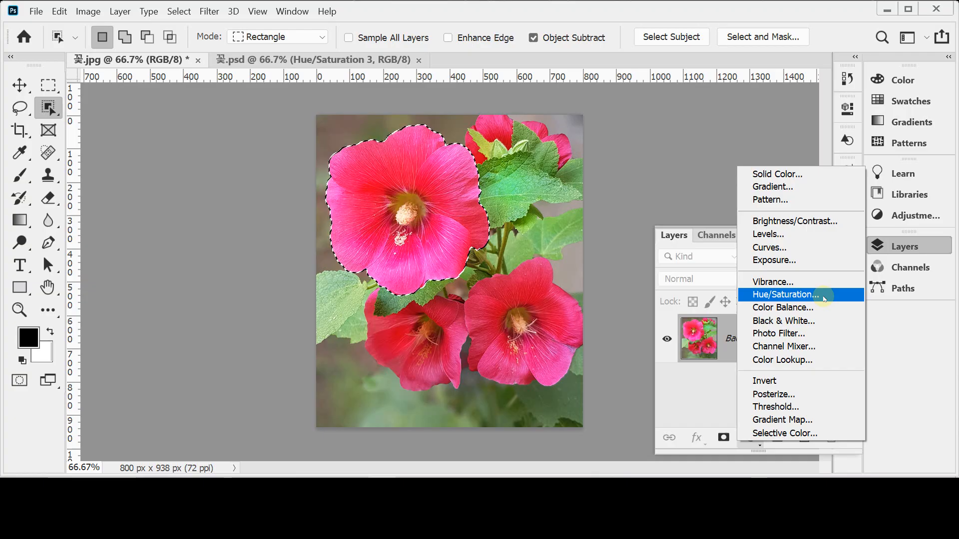
left_click(766, 295)
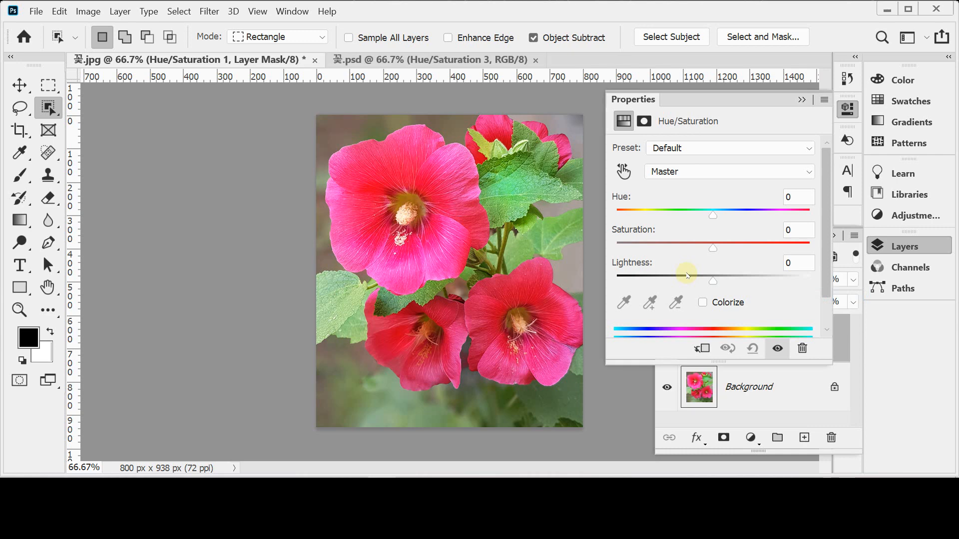
left_click(847, 109)
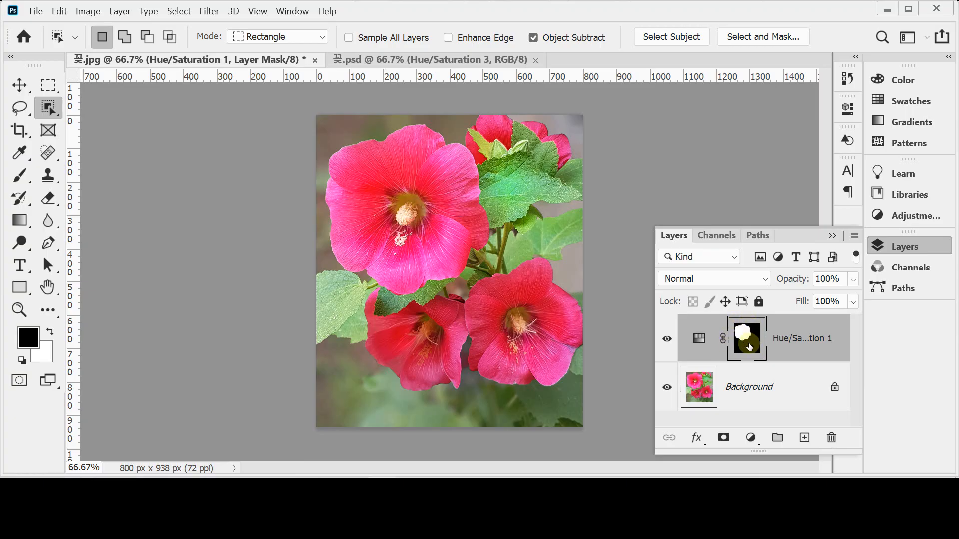
Step: Turn on Colorize in the Hue/Saturation adjustment, with Hue at 49 and Saturation at 74, to make the large flower yellow
left_click(699, 342)
double_click(699, 341)
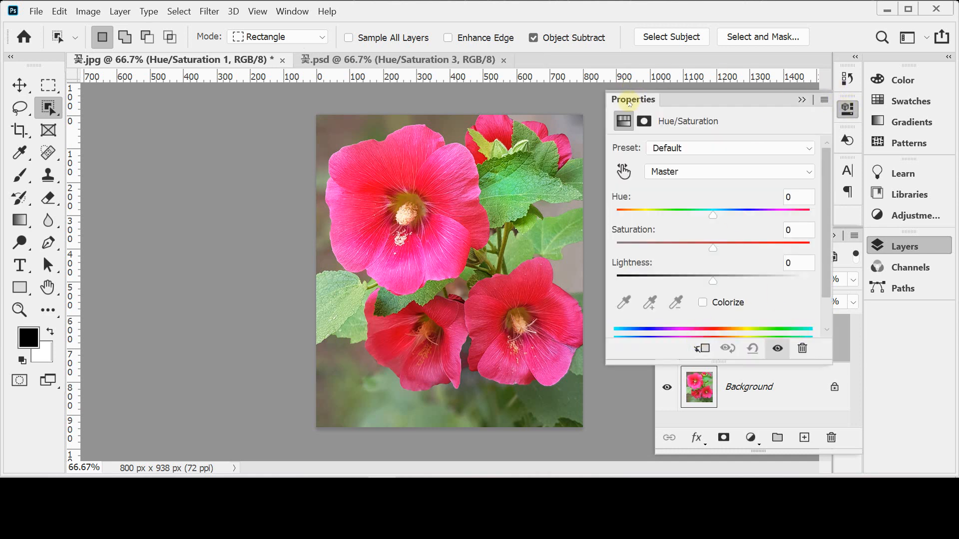
left_click(704, 303)
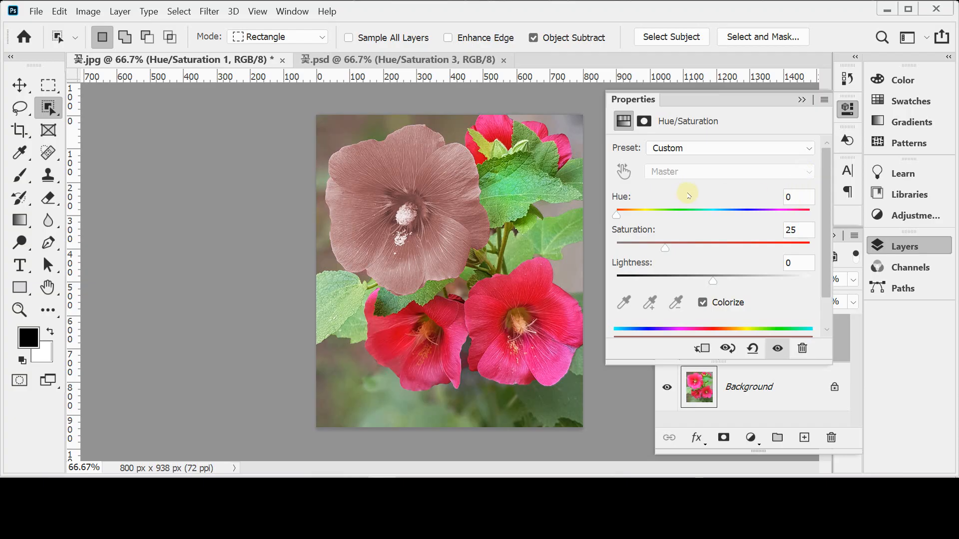
left_click_drag(618, 218, 647, 216)
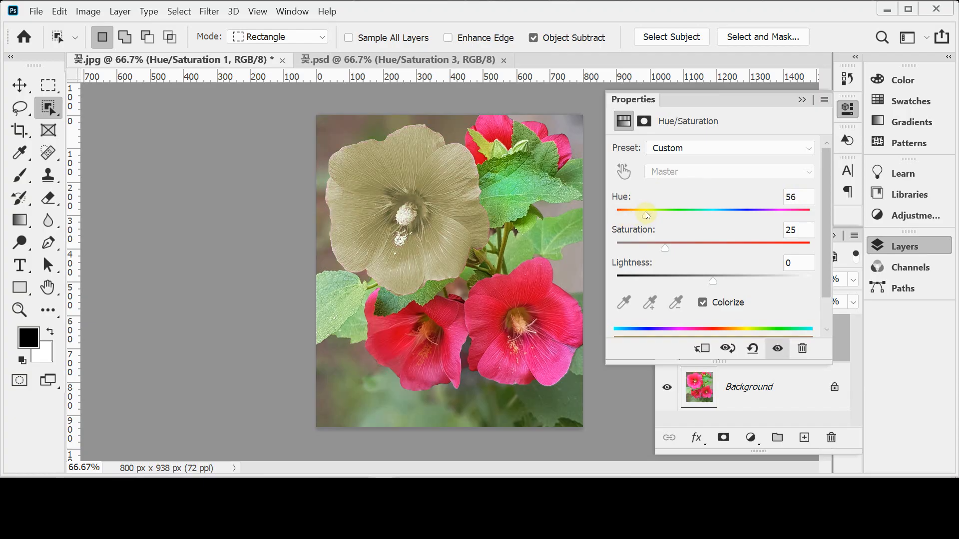
left_click_drag(646, 215, 644, 216)
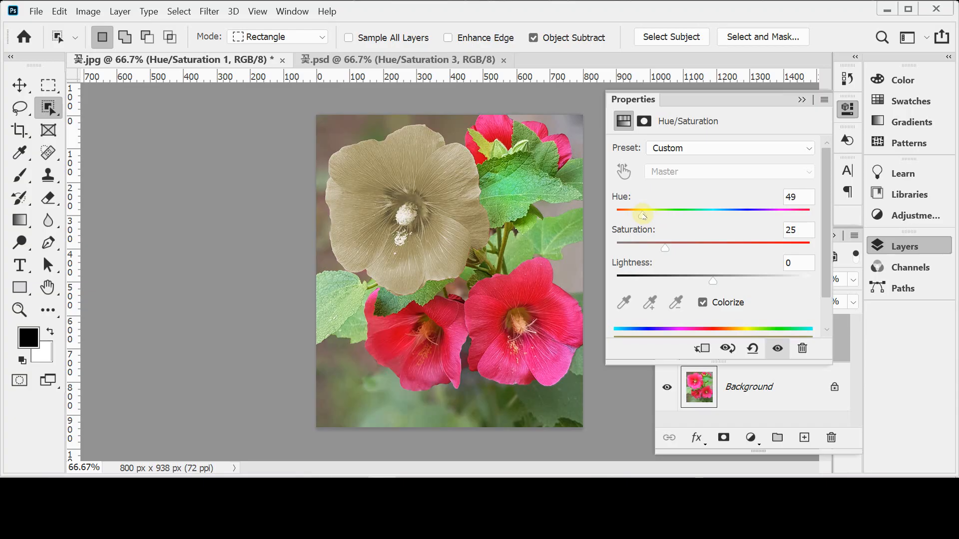
left_click_drag(665, 250, 759, 248)
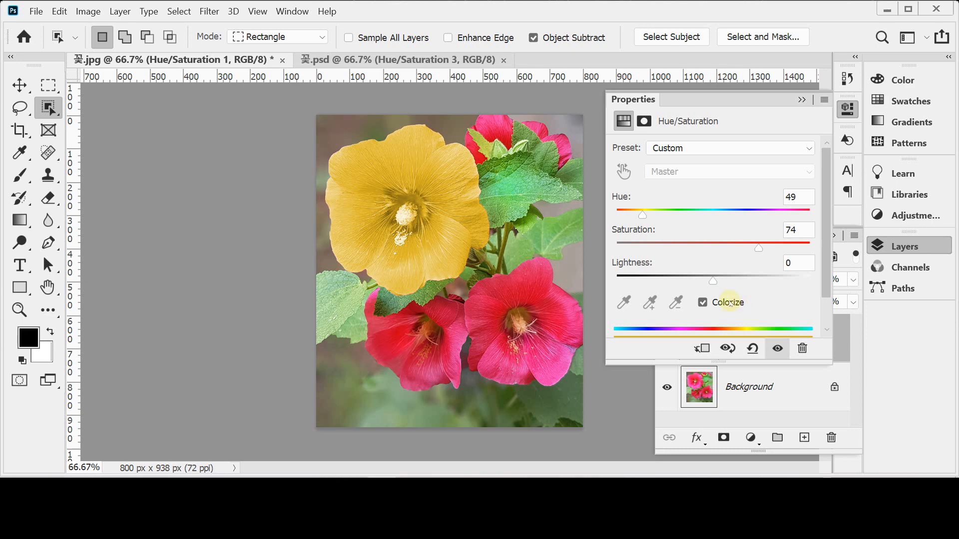
Step: Set the adjustment's Hue to 40 and Saturation to 85 to give the large flower an orange-yellow colour
left_click(806, 195)
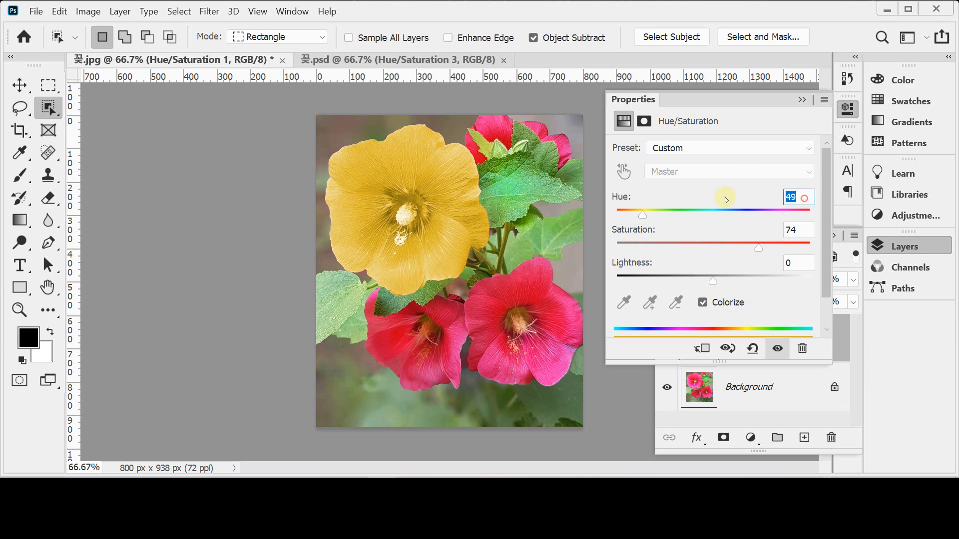
type("4")
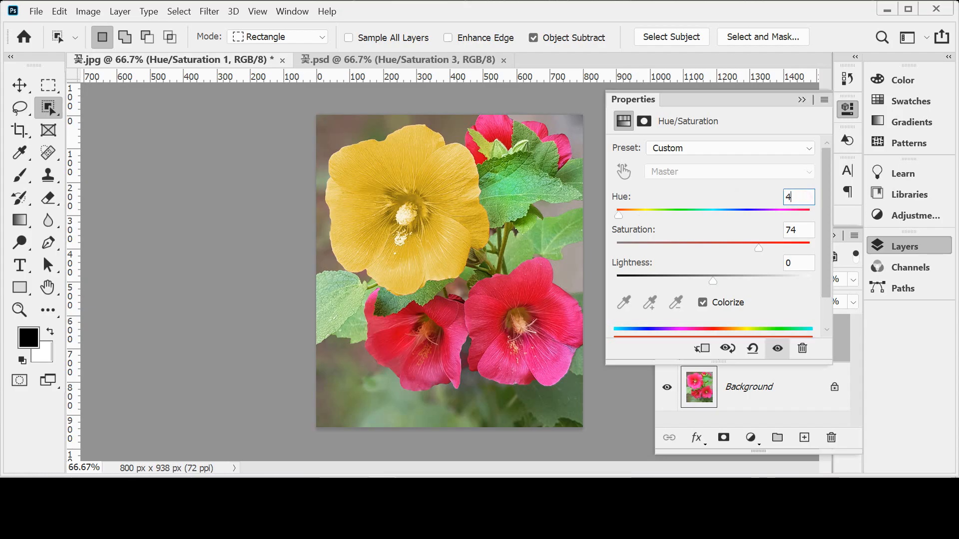
type("0")
key("Tab")
type("85")
key("Tab")
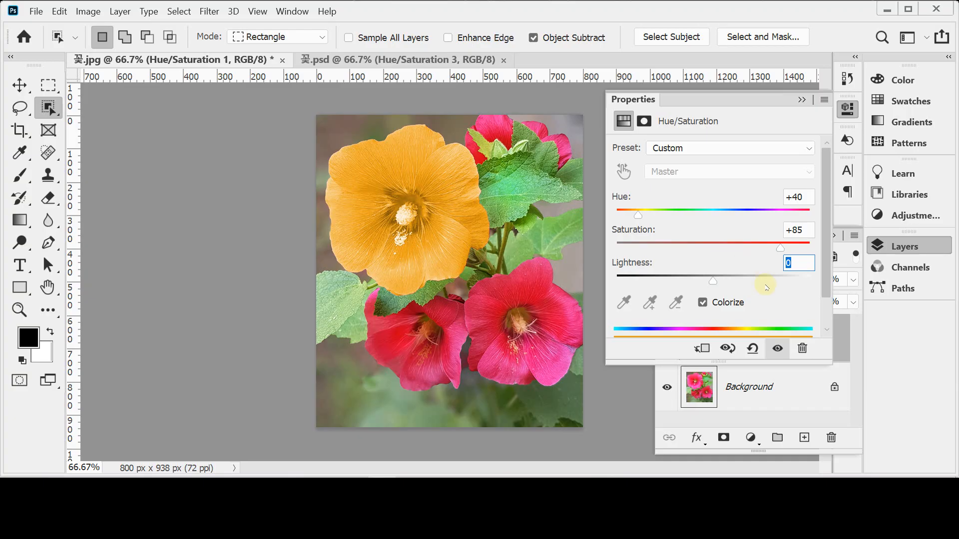
Step: Compare the large flower with the Hue/Saturation layer hidden and shown, and review the adjustment's settings
left_click(899, 247)
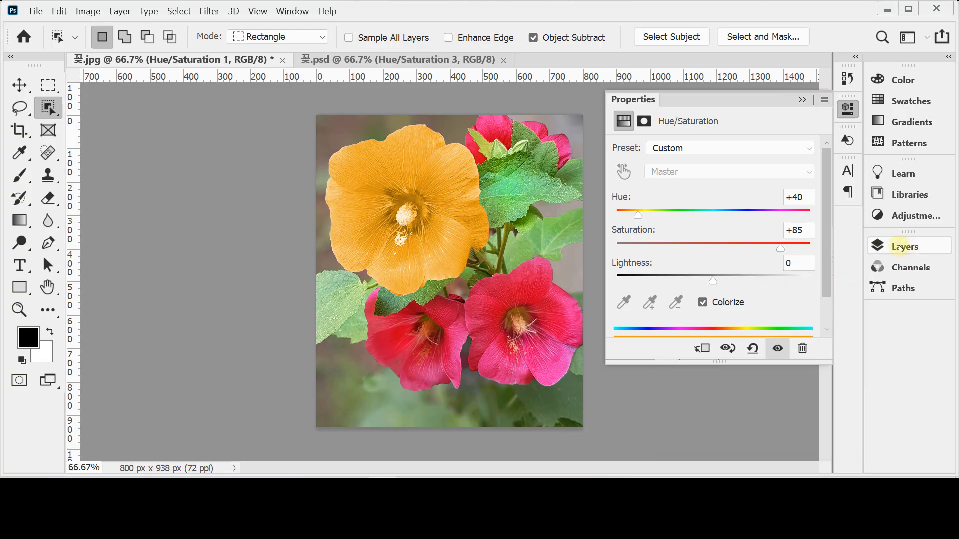
left_click(847, 113)
left_click(903, 245)
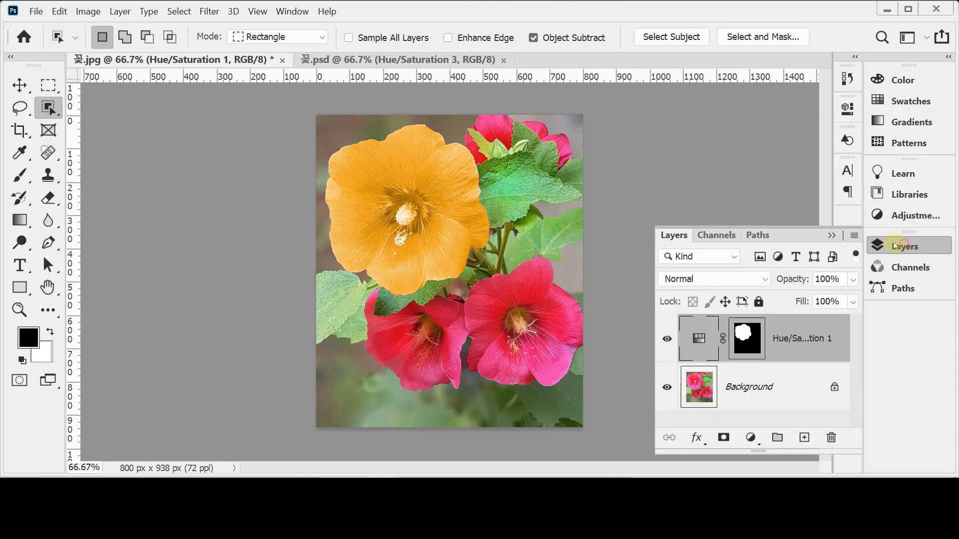
left_click(667, 342)
left_click(668, 343)
left_click(668, 343)
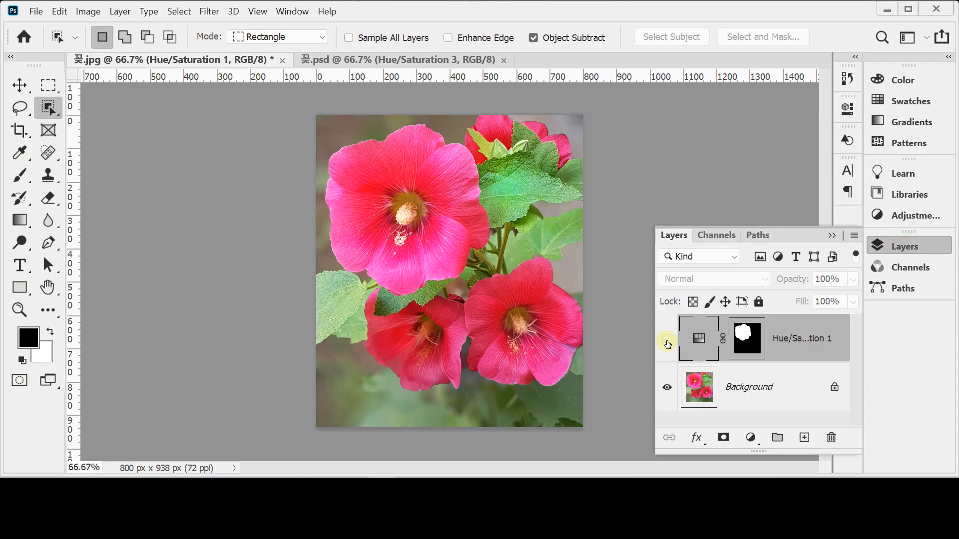
left_click(665, 343)
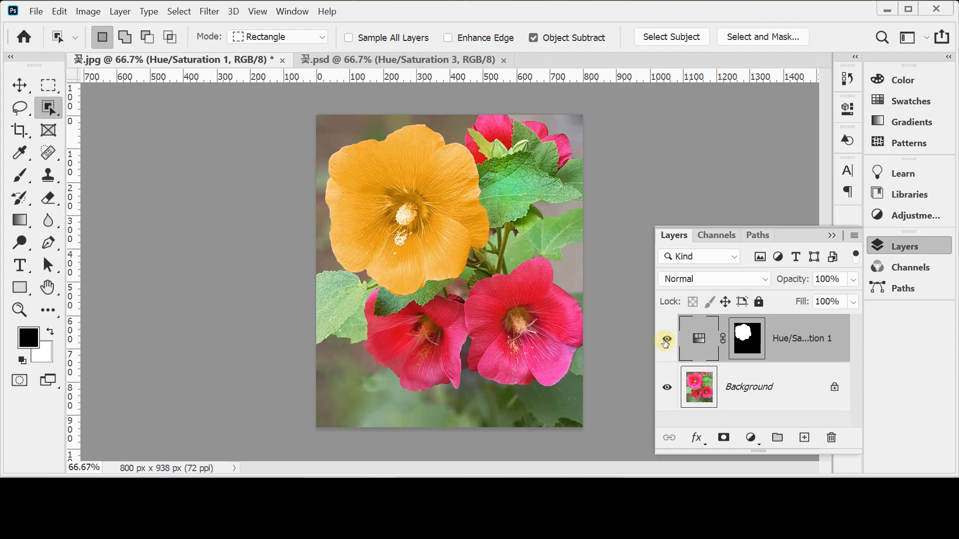
double_click(697, 343)
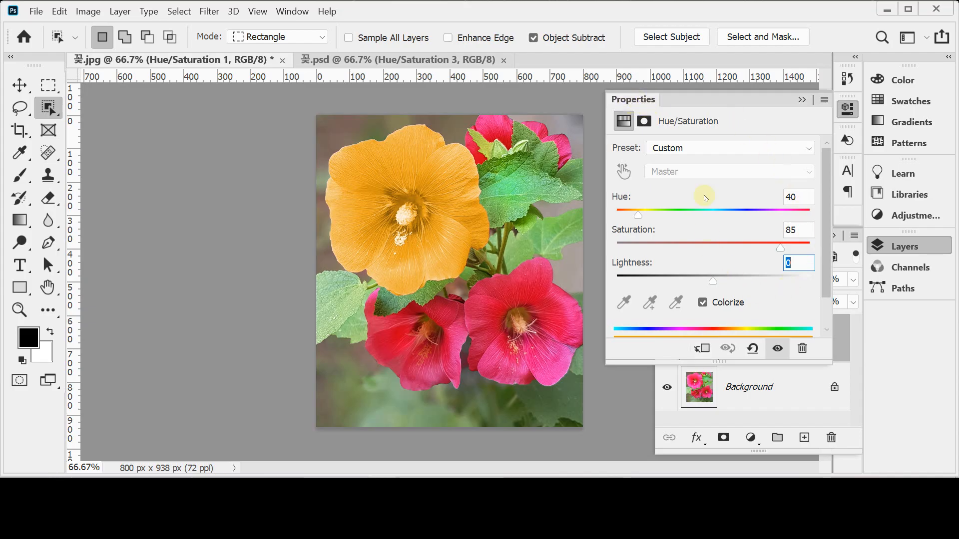
left_click(849, 109)
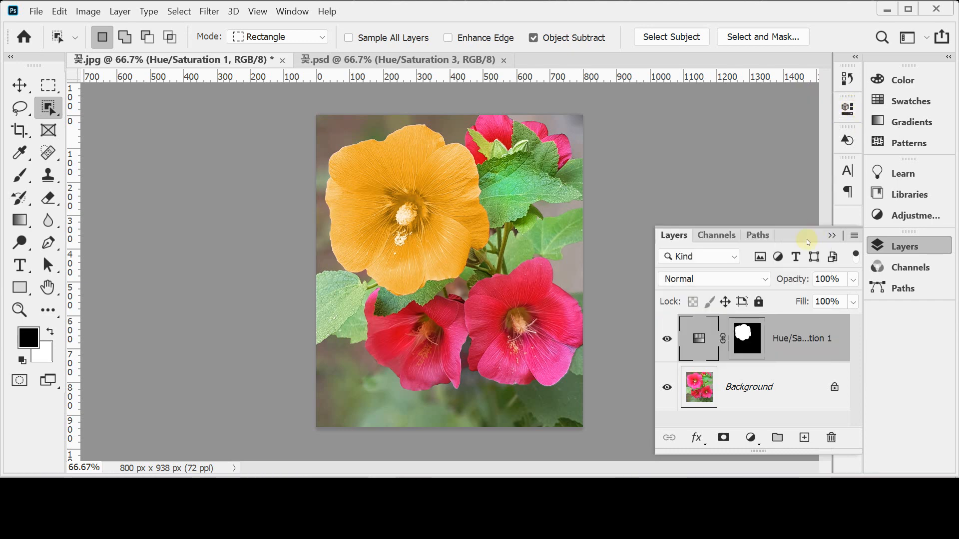
Step: Try to select the lower-left flower with the Object Selection tool, and clear that selection
left_click(889, 247)
left_click(52, 109)
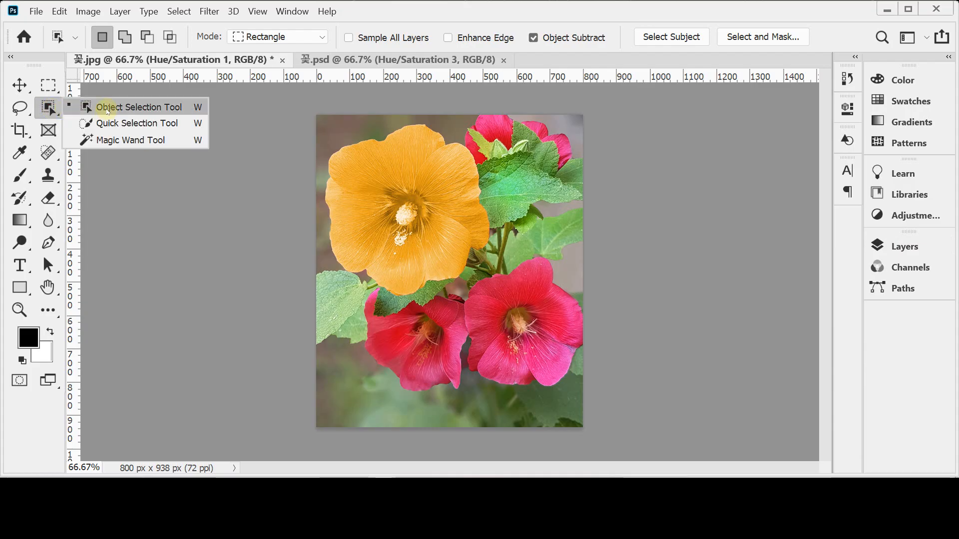
left_click(102, 106)
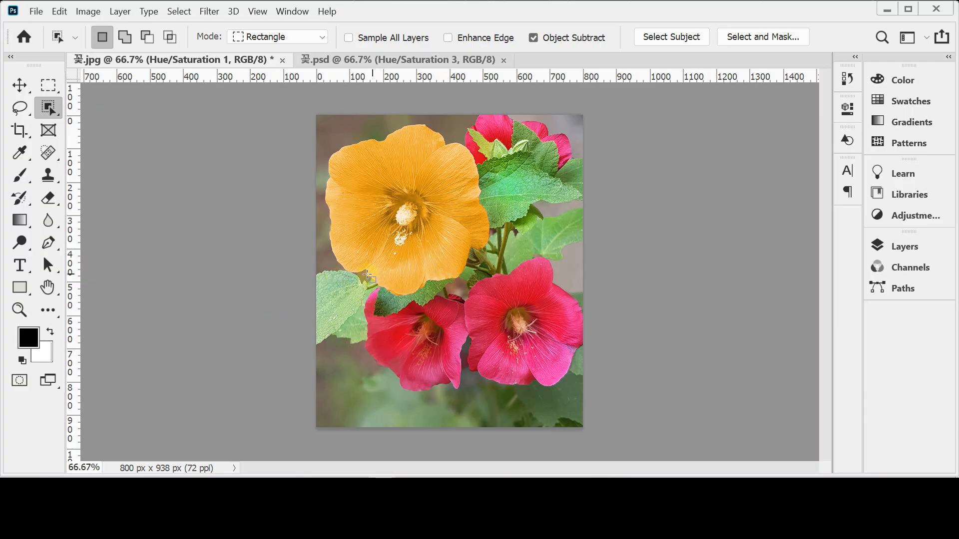
left_click_drag(346, 276, 495, 408)
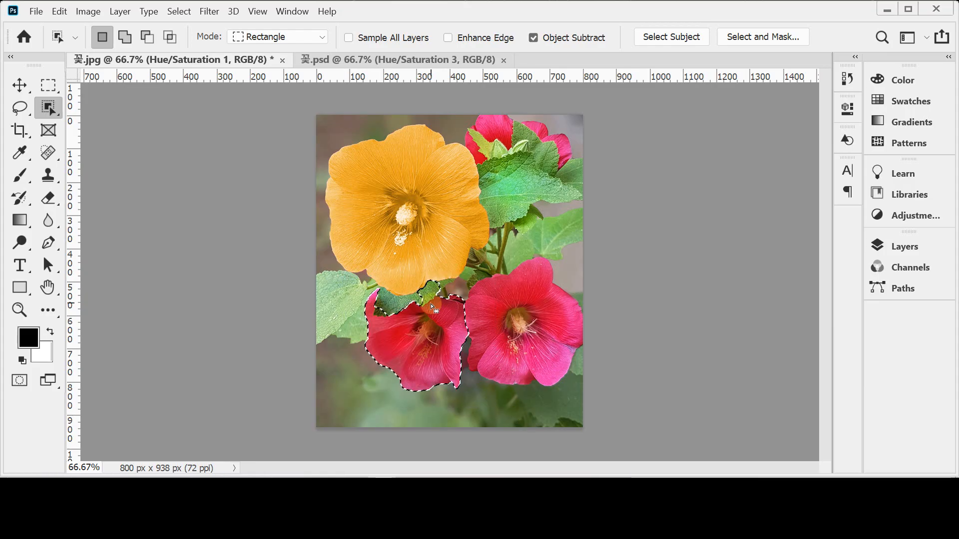
key("ctrl+d")
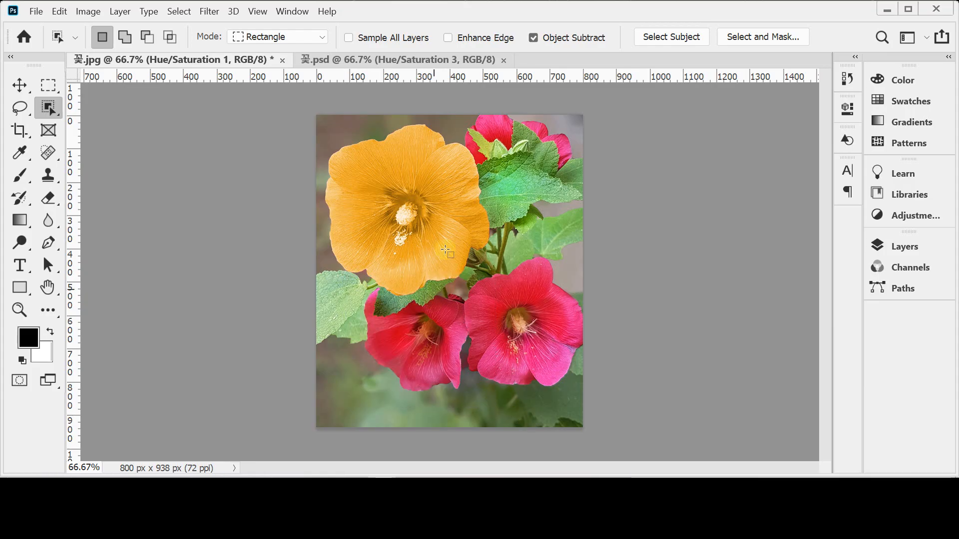
Step: Select the lower-left flower with the Quick Selection tool at a brush size of 35
right_click(48, 107)
left_click(123, 124)
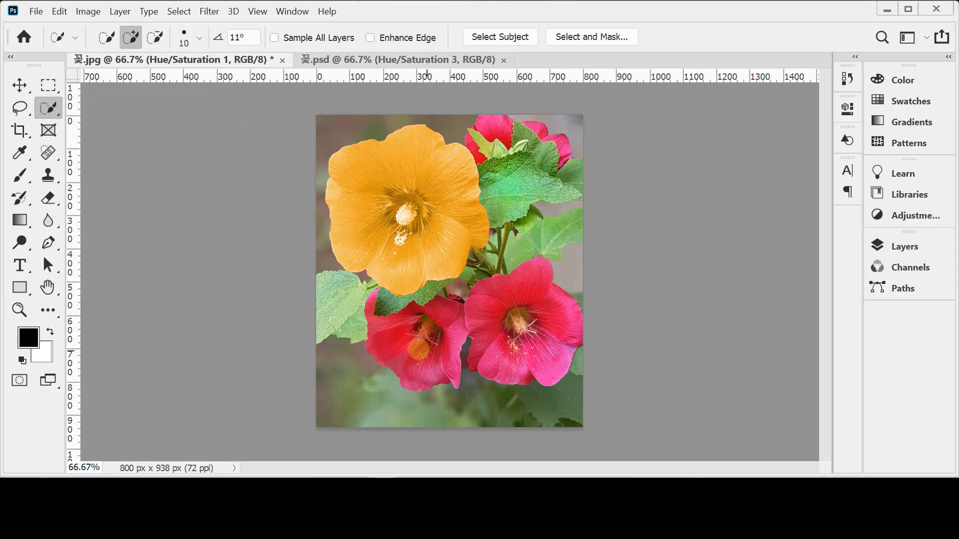
key("bracketright")
key("bracketright")
key("bracketright")
key("bracketright")
key("bracketright")
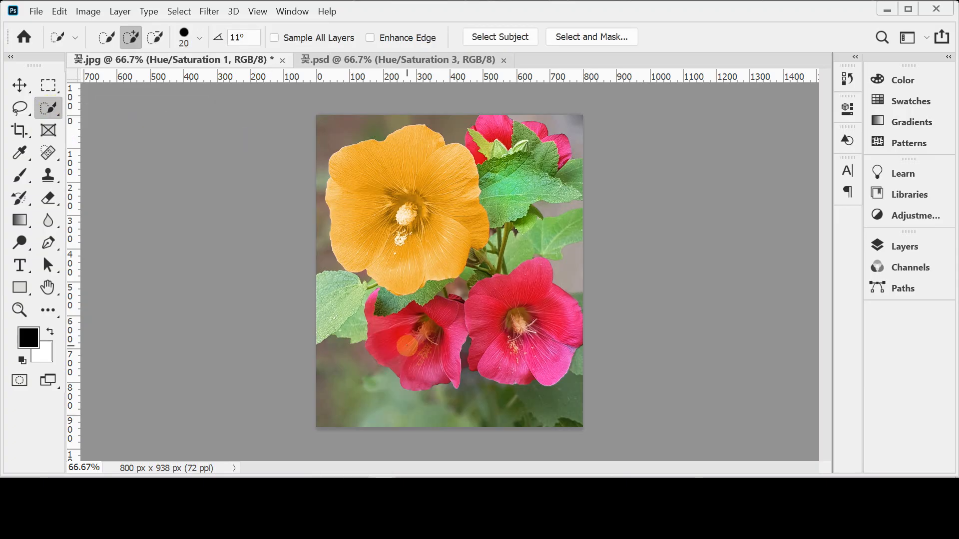
left_click(391, 339)
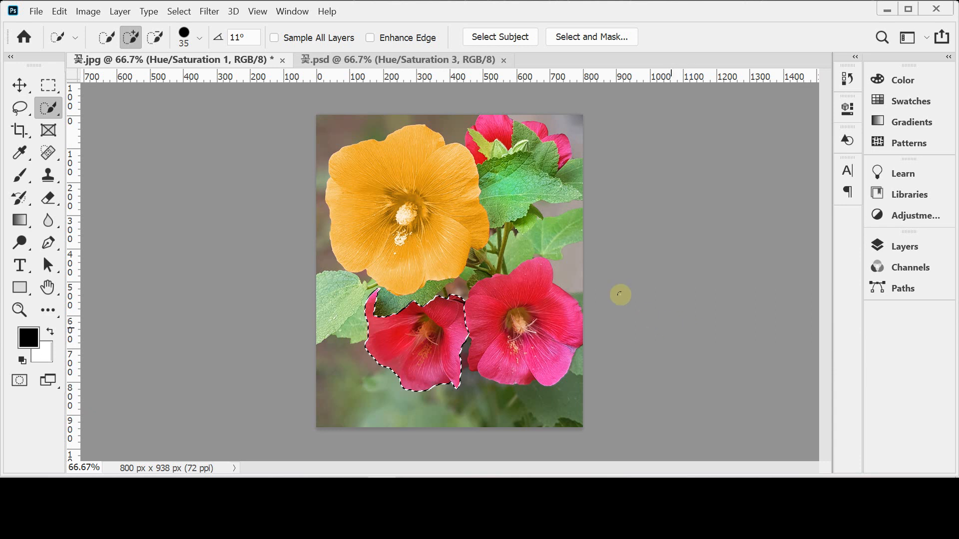
Step: Add a Hue/Saturation adjustment layer masked to the lower-left flower, with Colorize on and Hue at 47
left_click(897, 246)
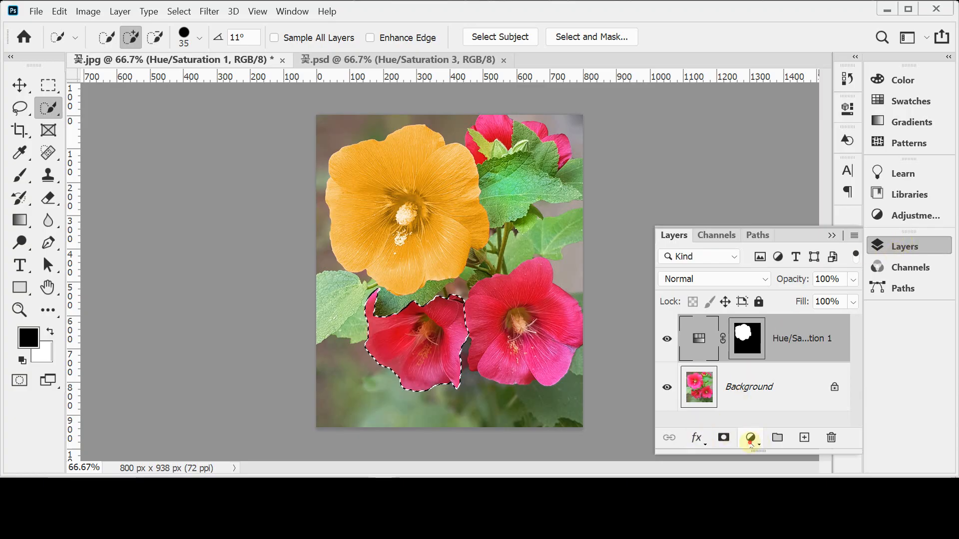
left_click(751, 439)
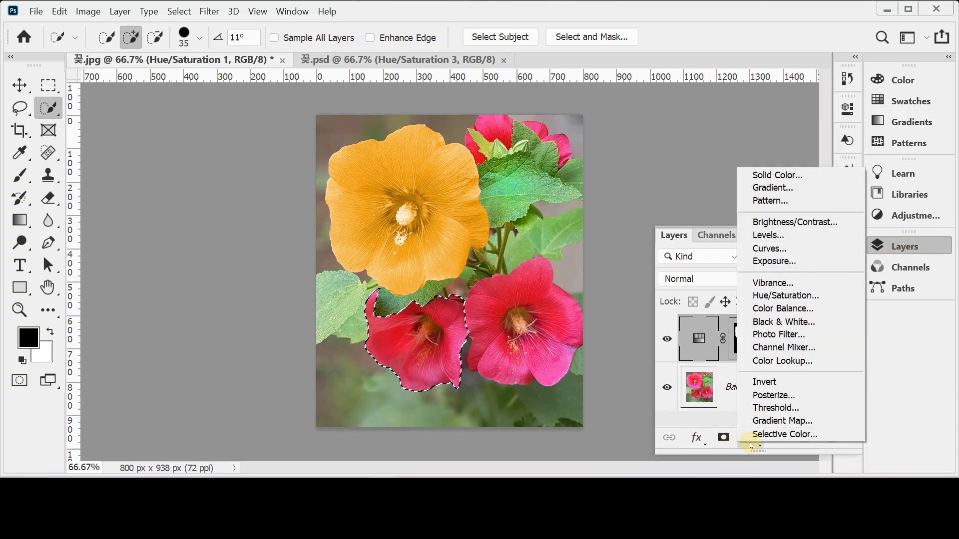
left_click(785, 295)
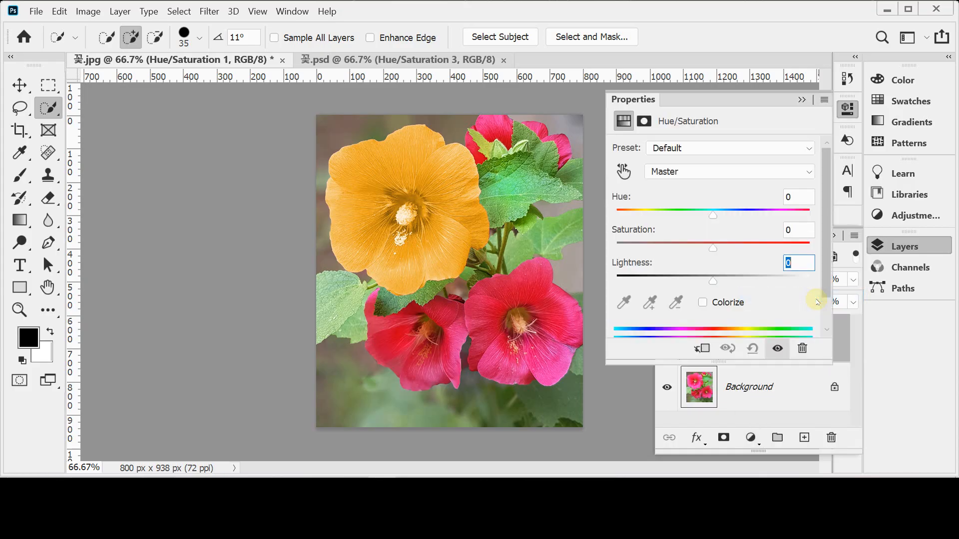
left_click(725, 303)
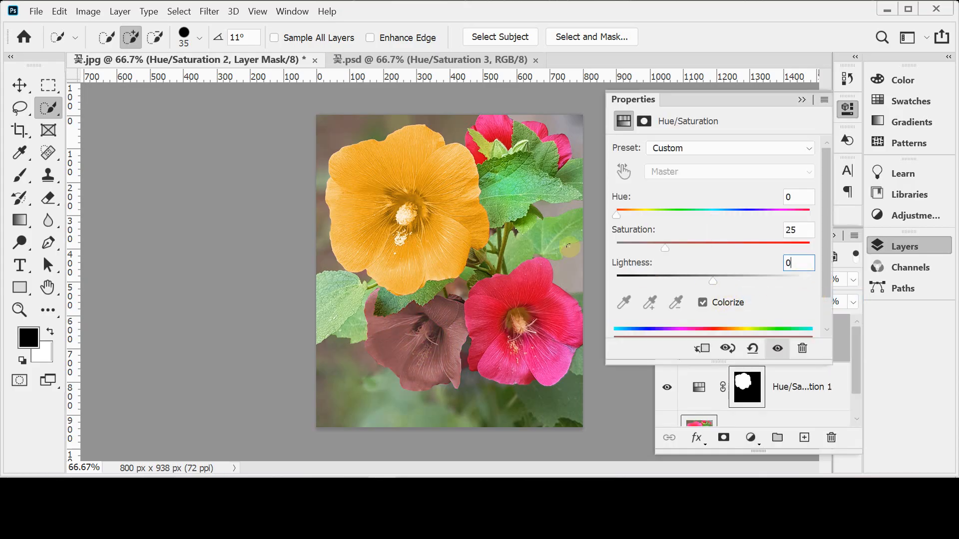
mouse_move(653, 213)
left_mouse_down()
mouse_move(631, 215)
mouse_move(648, 217)
left_mouse_up()
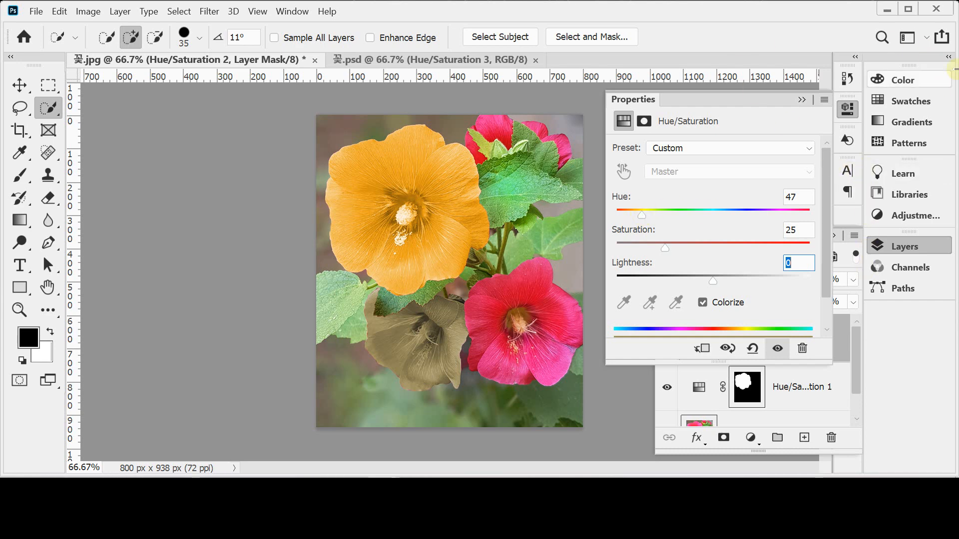
Step: In 꽃.psd, examine the Hue/Saturation settings of the orange flower's adjustment layer and compare it hidden and shown
left_click(363, 59)
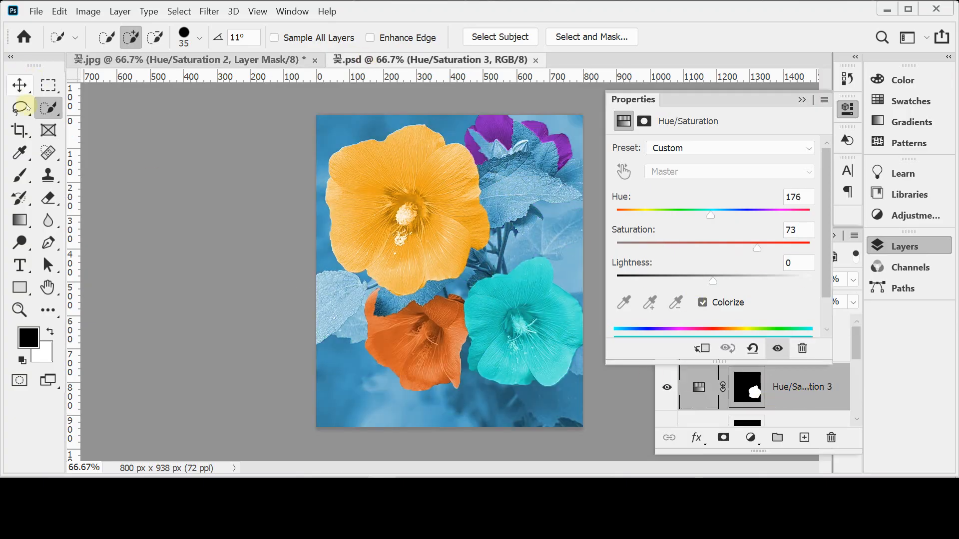
left_click(19, 84)
left_click(434, 357)
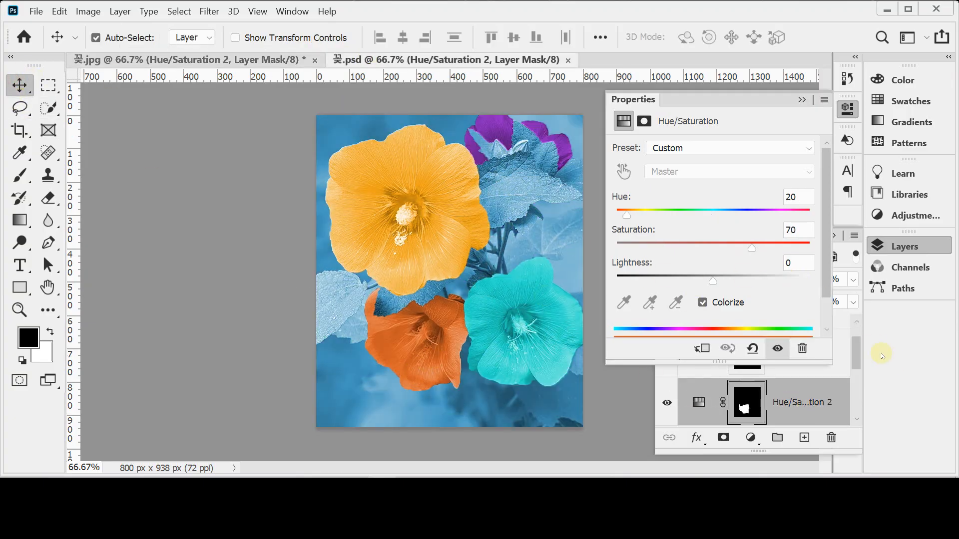
left_click(667, 403)
left_click(667, 403)
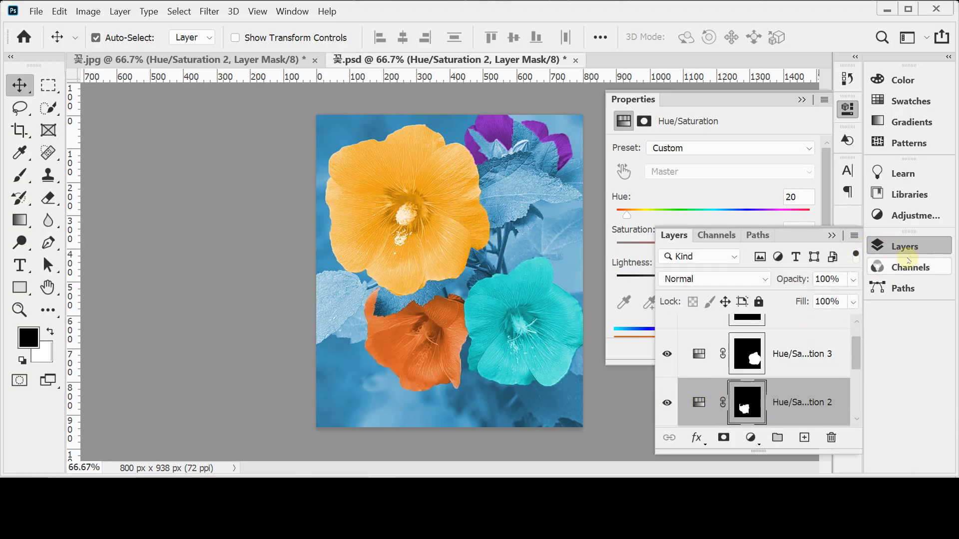
left_click(896, 246)
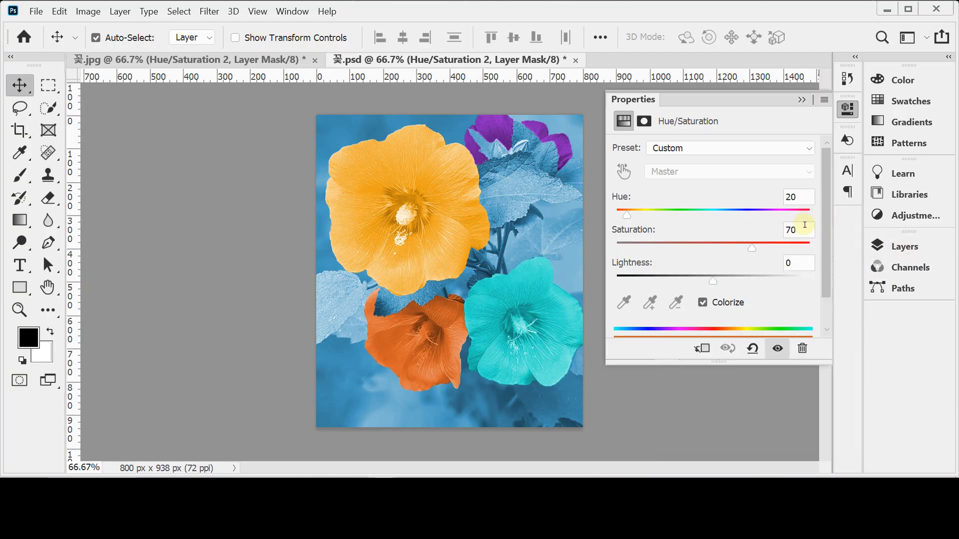
Step: Back in 꽃.jpg, set the lower-left flower's adjustment to Hue 20 and Saturation 70 for an orange colour
key("ctrl+Tab")
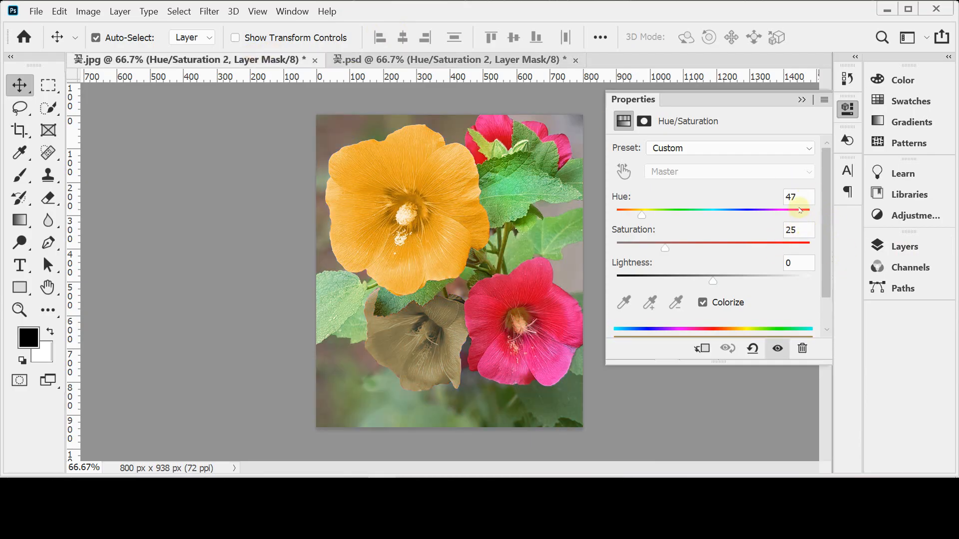
type("20")
key("Tab")
type("70")
key("Tab")
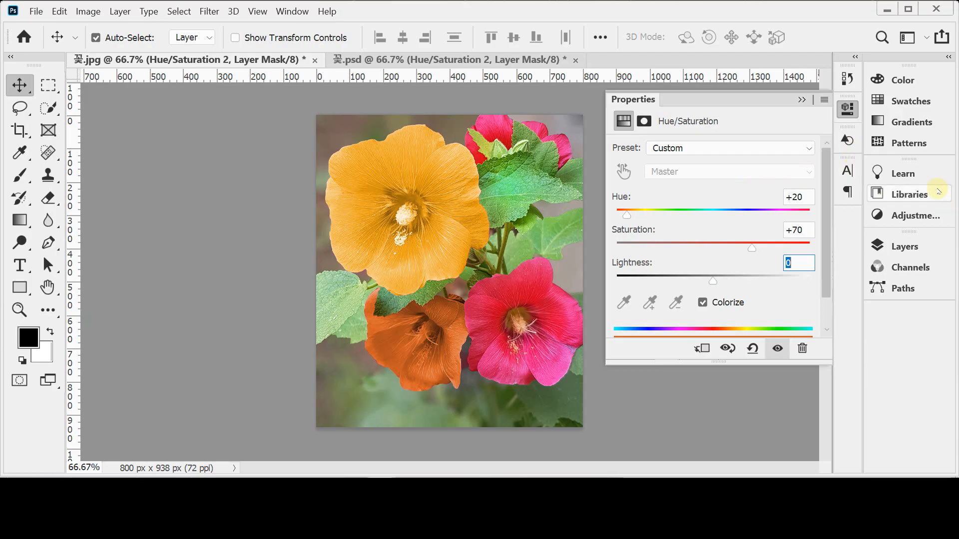
left_click(848, 109)
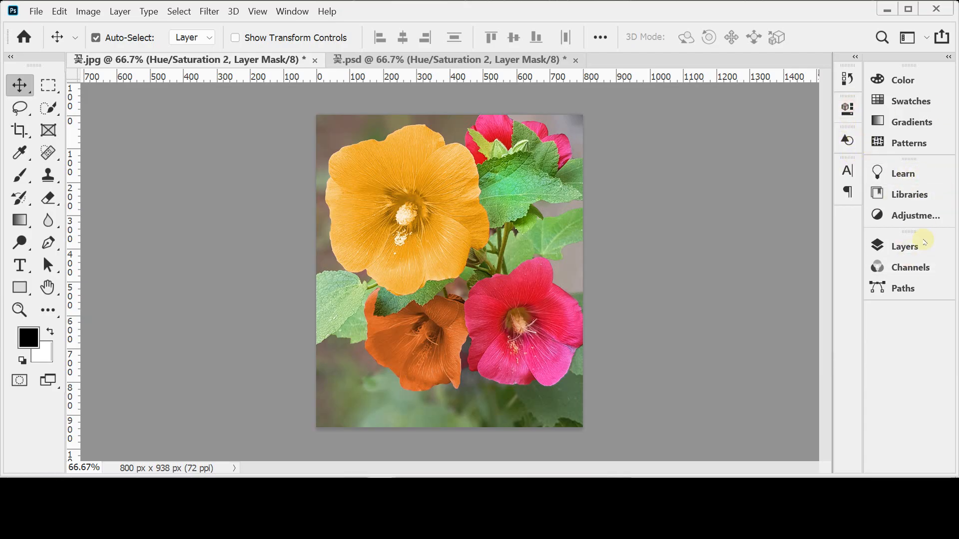
Step: Compare the lower-left flower with its Hue/Saturation layer hidden and shown
left_click(899, 246)
left_click(667, 341)
left_click(667, 342)
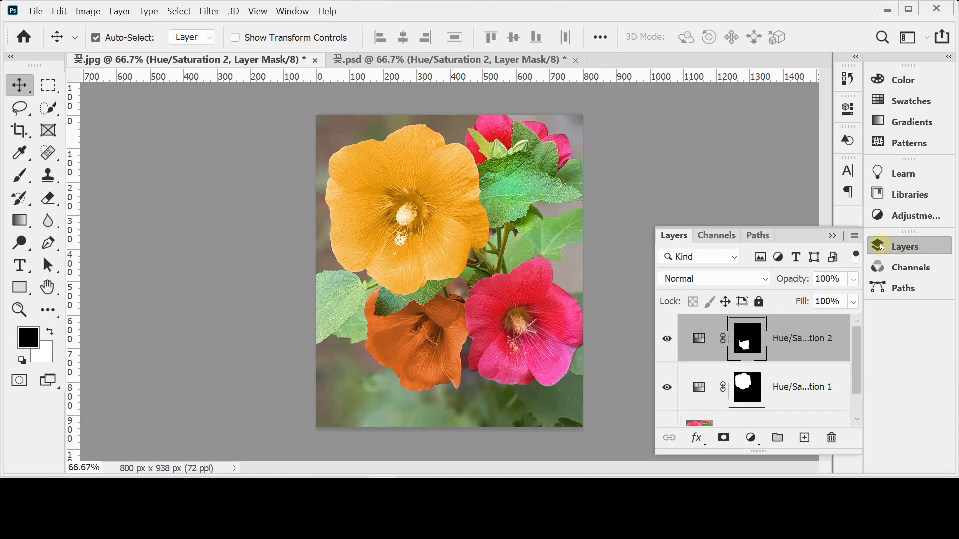
left_click(895, 247)
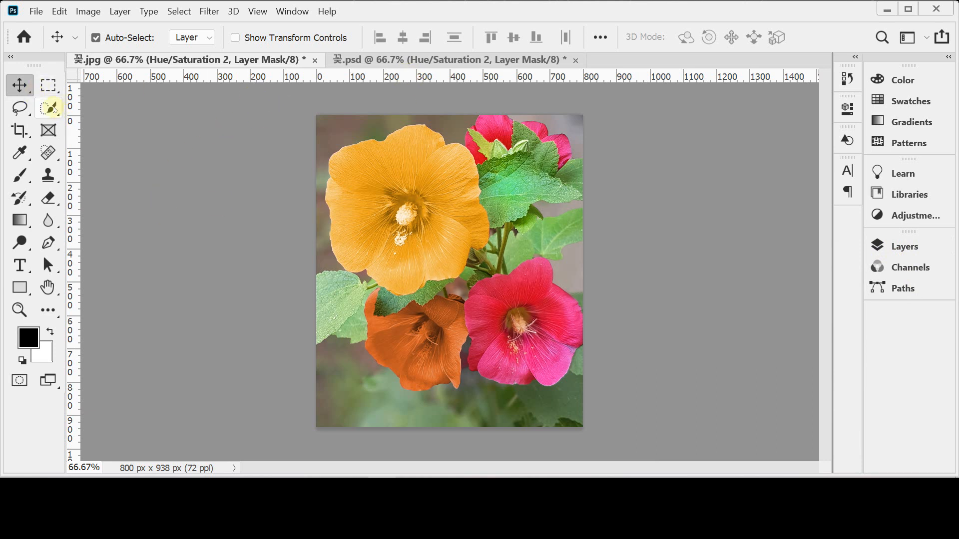
Step: Select the lower-right flower with the Object Selection tool and check the selection's edge up close
left_click(50, 108)
right_click(52, 108)
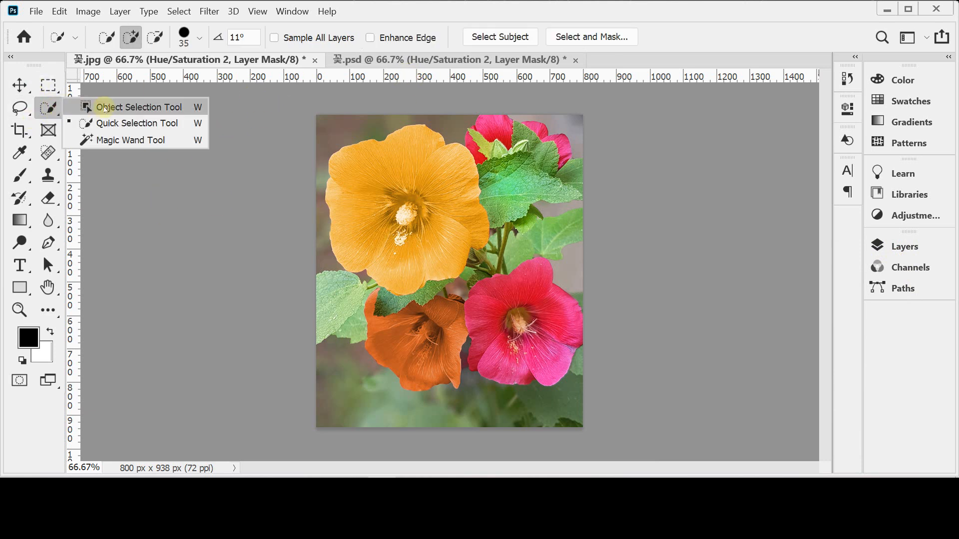
left_click(100, 103)
left_click_drag(449, 258, 597, 406)
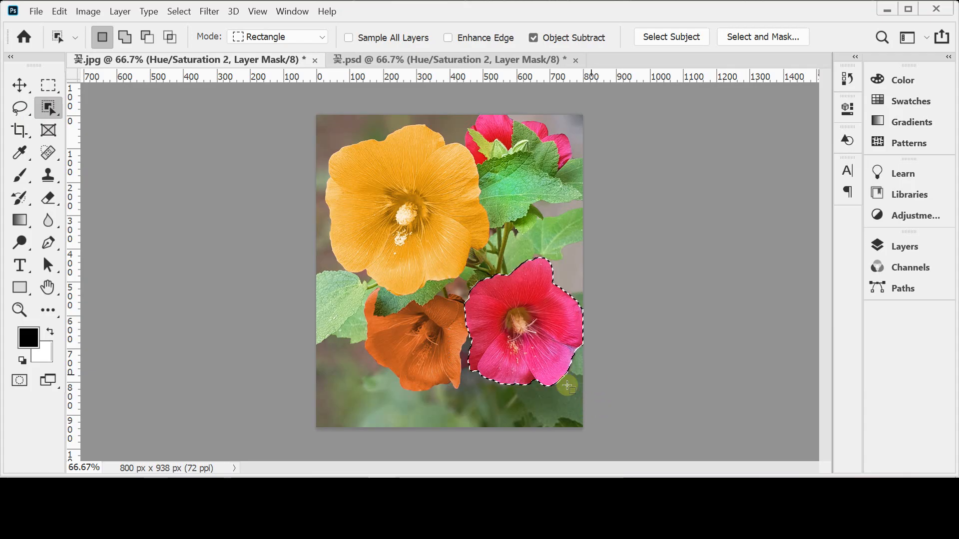
left_click(574, 351, "ctrl")
left_click(584, 373, "ctrl")
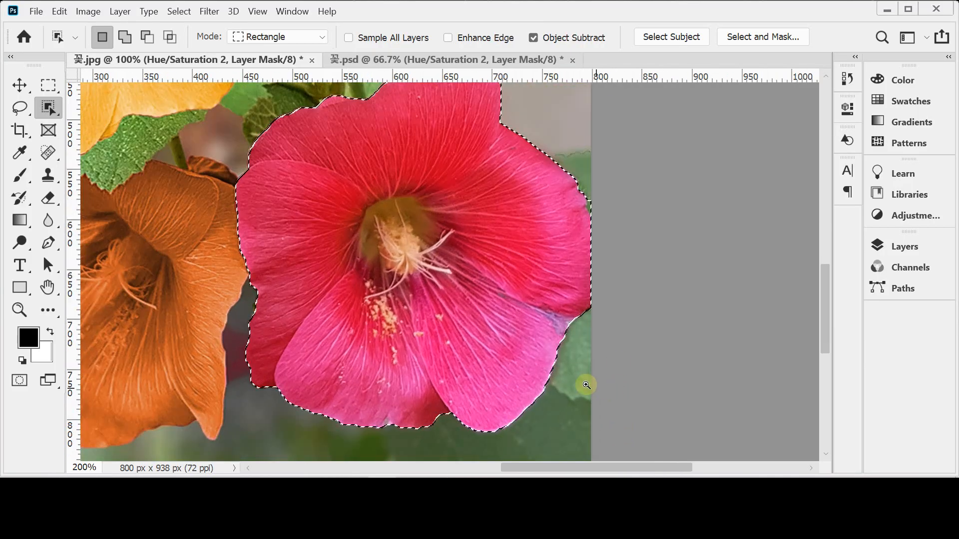
left_click(552, 333, "alt")
left_click(552, 332, "alt")
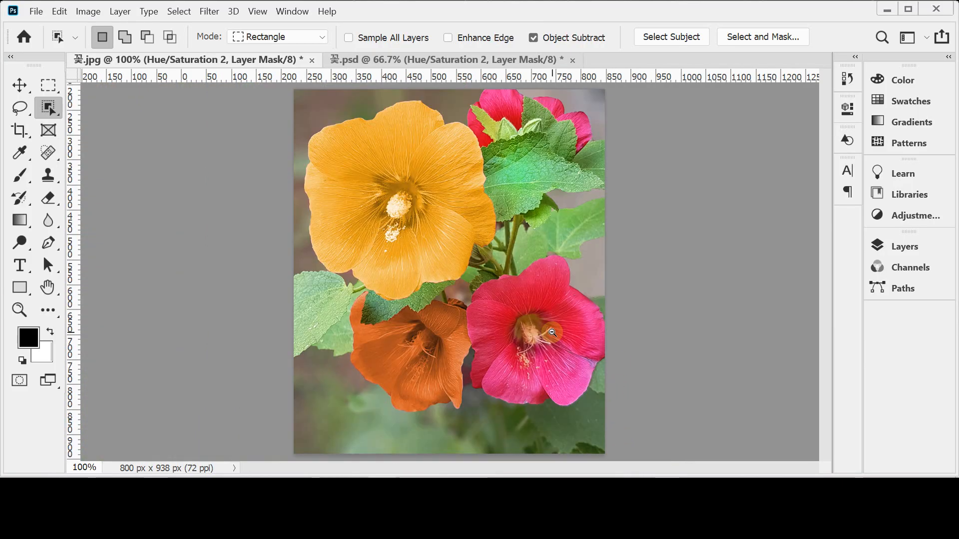
Step: Add a Hue/Saturation adjustment layer masked to the selected lower-right flower, with Colorize turned on
left_click(902, 253)
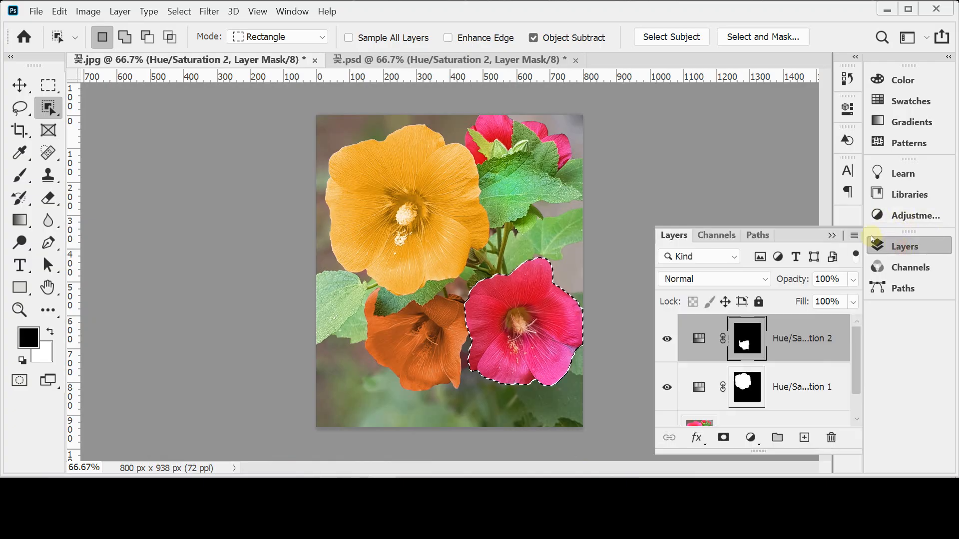
left_click(750, 438)
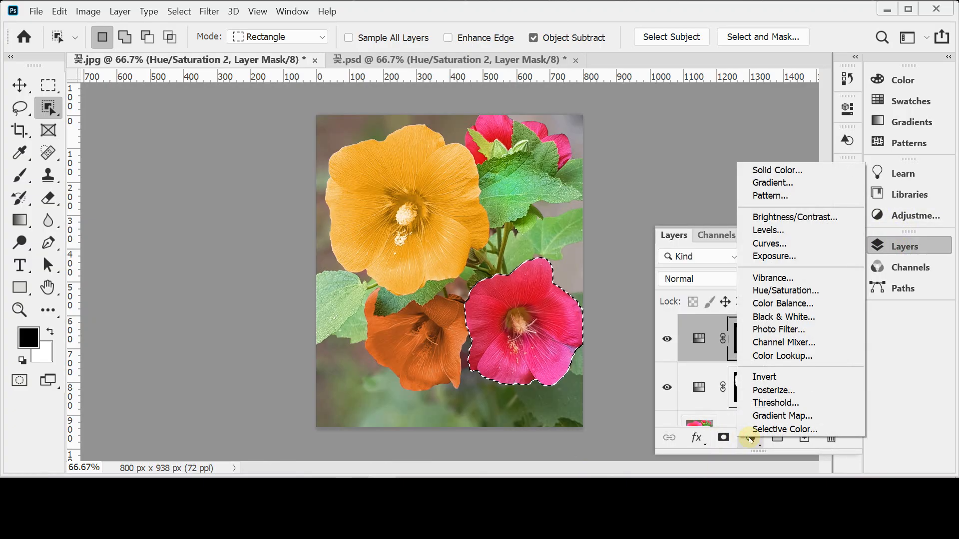
left_click(802, 291)
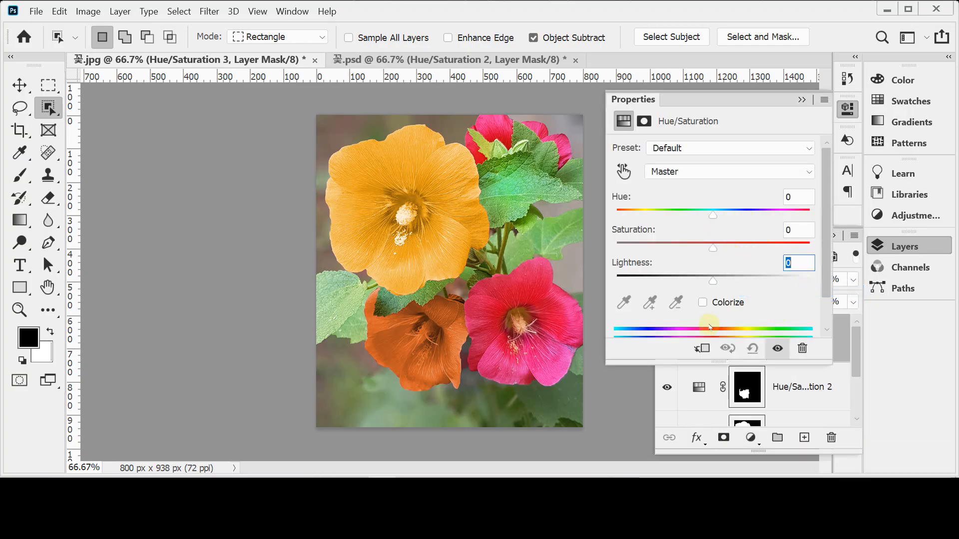
left_click(705, 303)
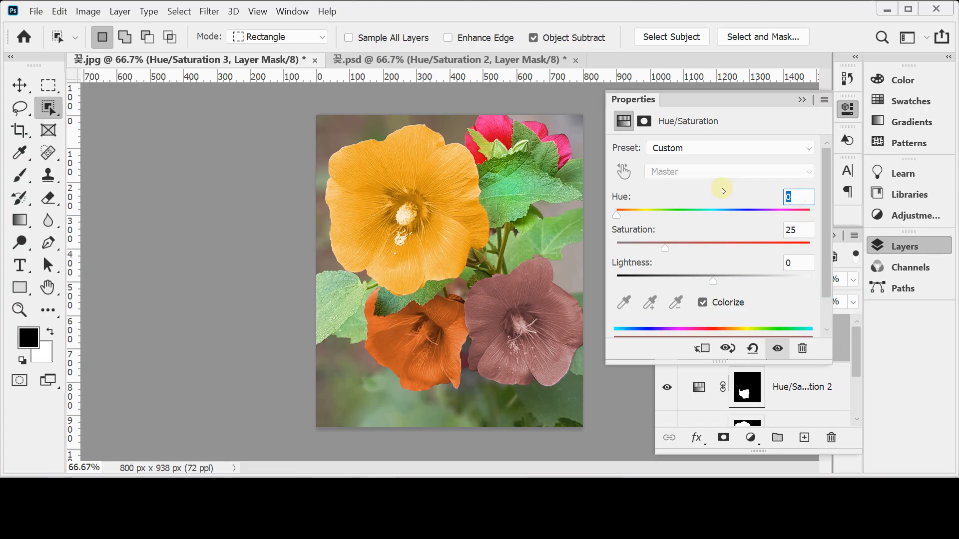
Step: Try blue and purple tones on the lower-right flower, with Hue at 204, 290 and 271 and Saturation at 54
mouse_move(732, 212)
left_mouse_down()
mouse_move(747, 215)
mouse_move(727, 216)
left_mouse_up()
left_click_drag(647, 246, 720, 246)
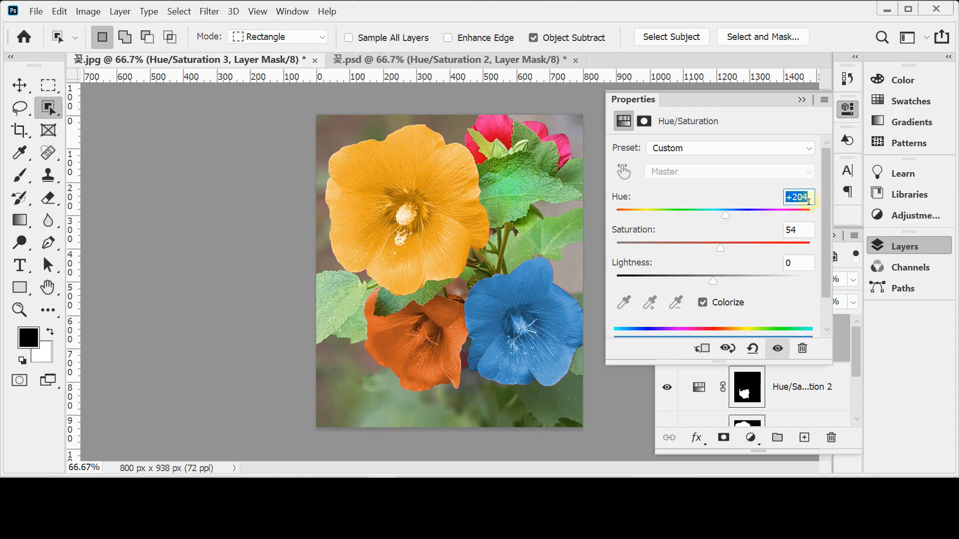
left_click_drag(740, 215, 772, 215)
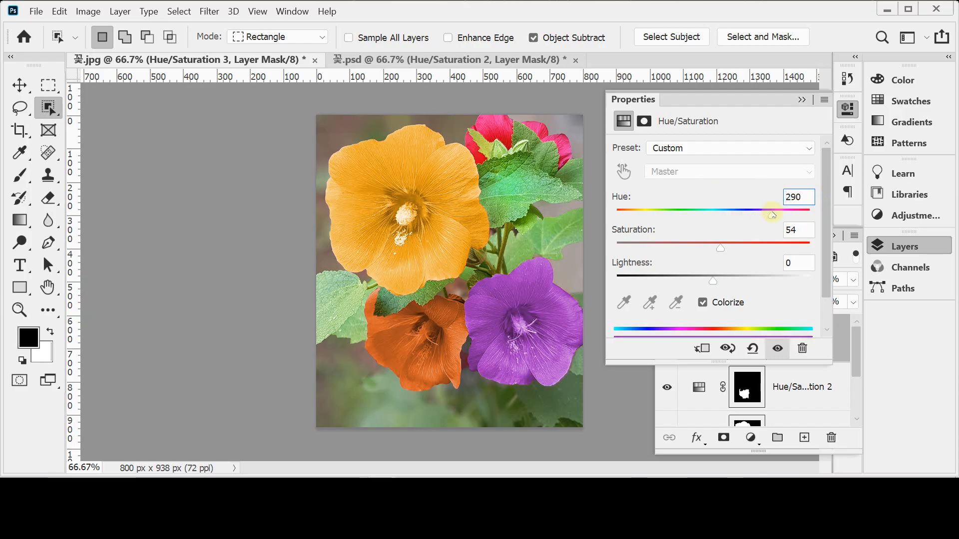
left_click_drag(784, 214, 770, 198)
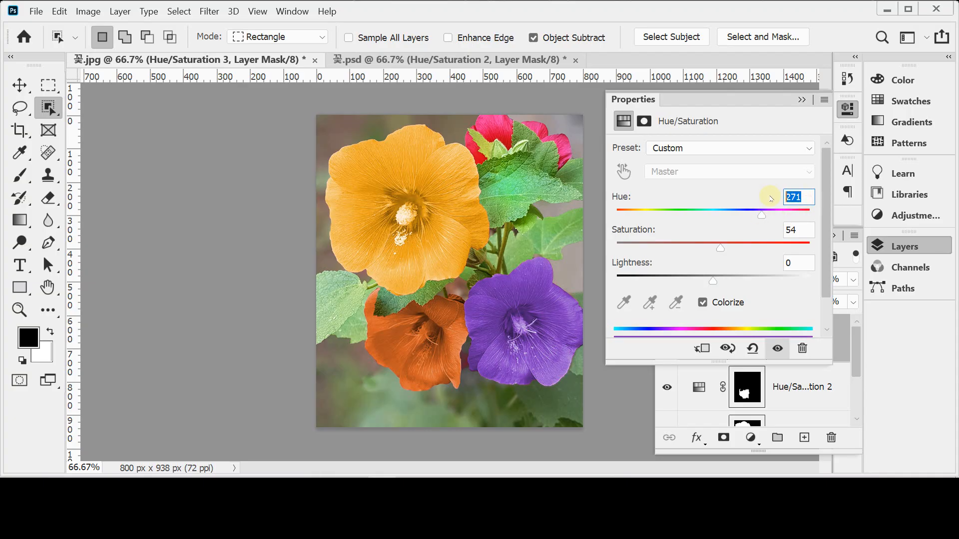
Step: Set the lower-right flower's adjustment to Hue 176 and Saturation 73 for a turquoise colour
type("176")
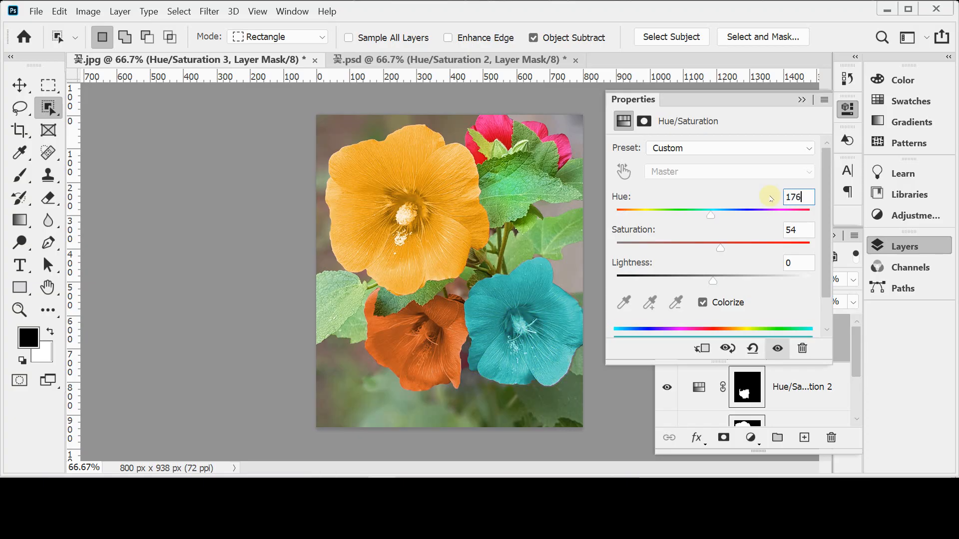
key("Return")
key("Tab")
type("73")
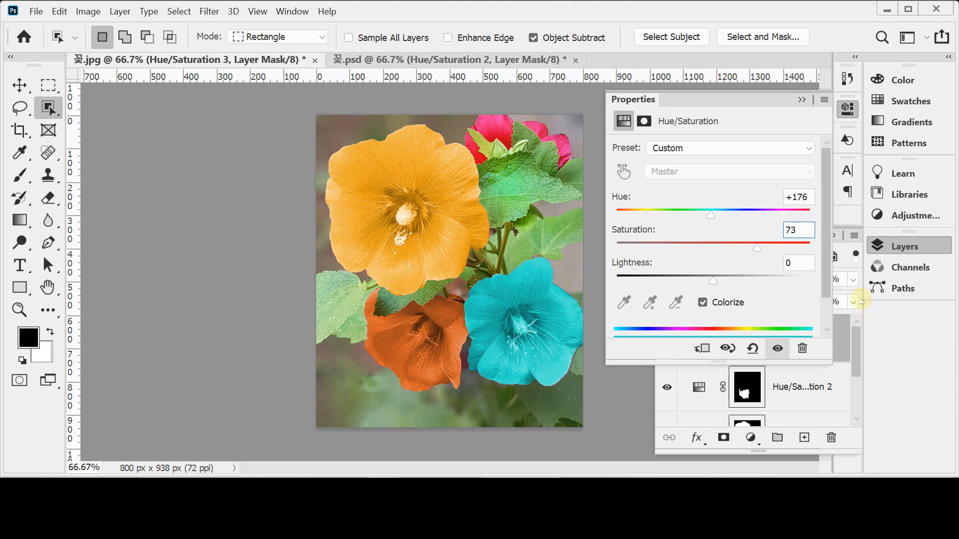
left_click(897, 250)
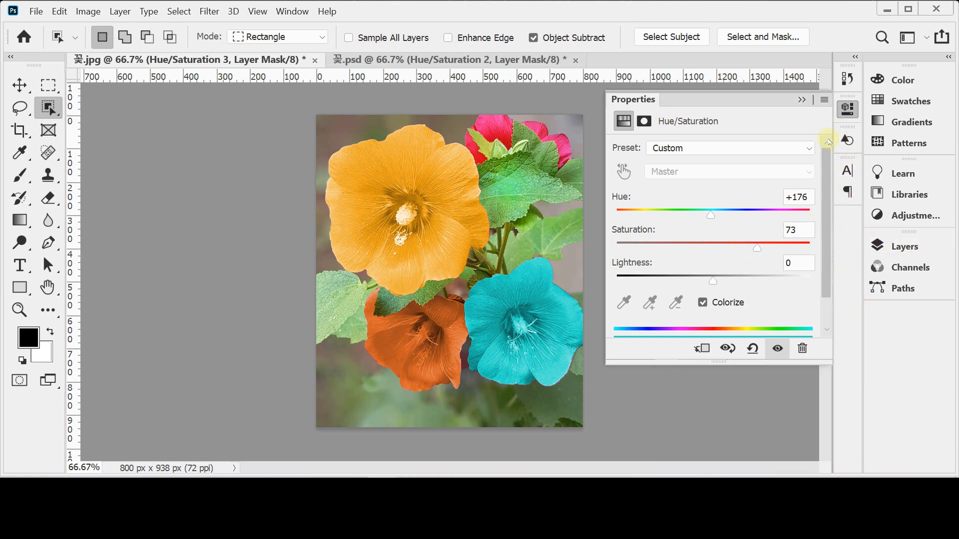
Step: Select the large central petal and the upper petal beside it on the upper-right flower with the Quick Selection tool at size 35
left_click(847, 107)
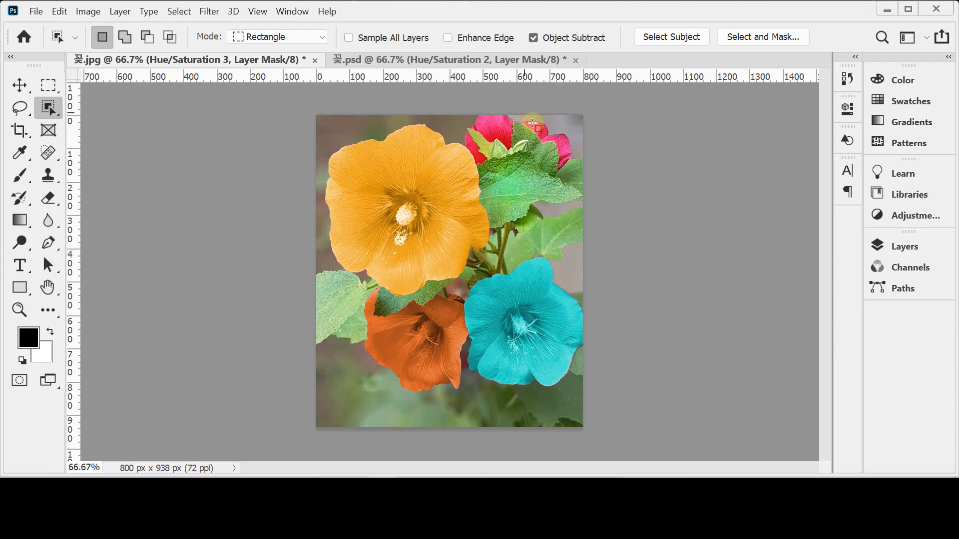
left_click(530, 152, "ctrl")
left_click(530, 152, "ctrl")
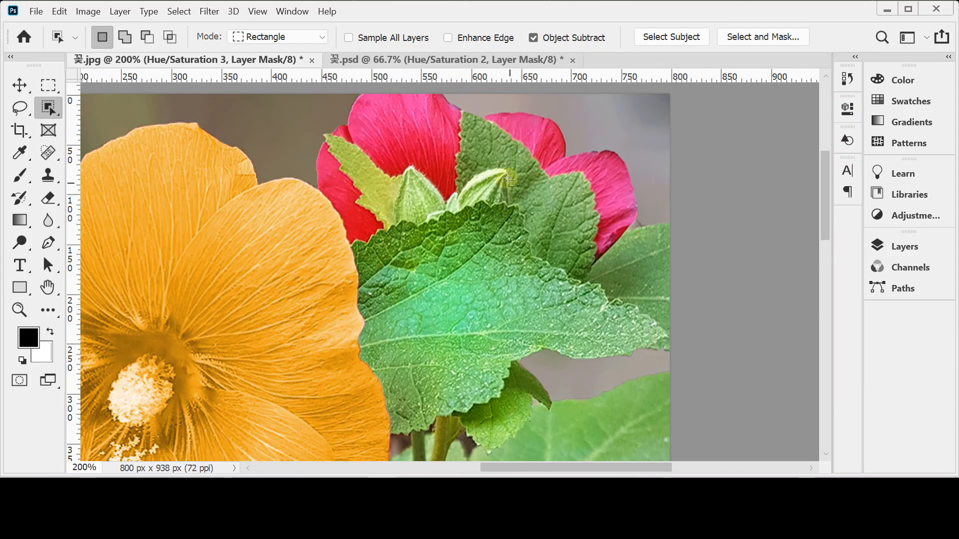
right_click(48, 107)
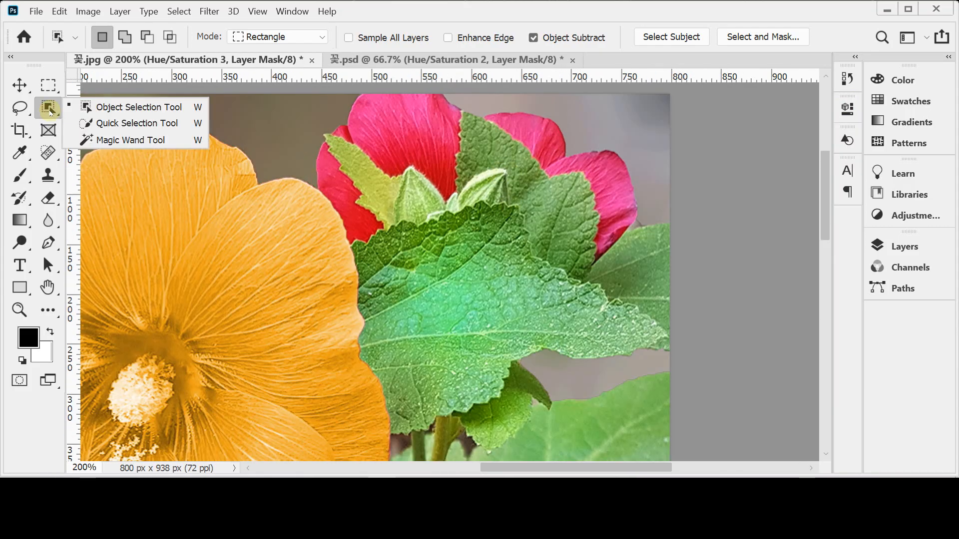
left_click(104, 128)
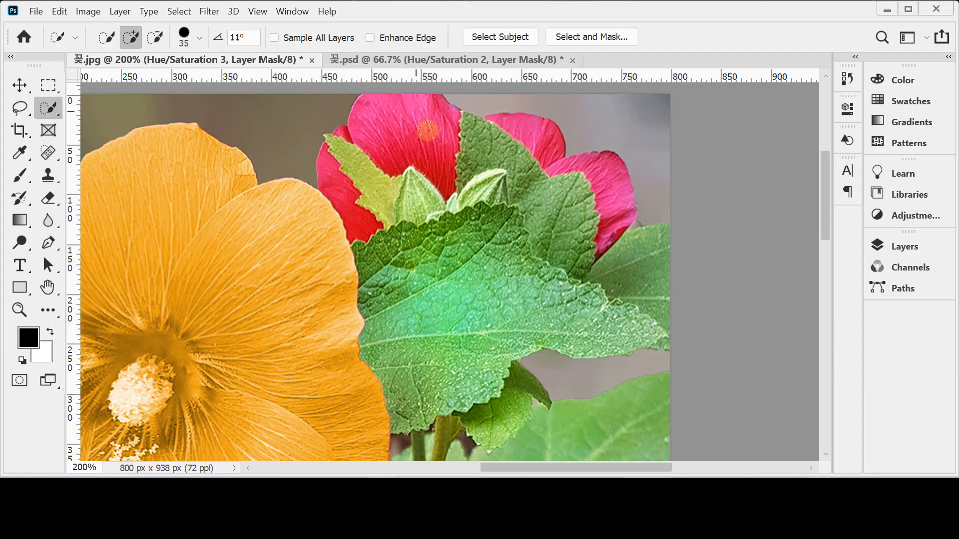
left_click(408, 122)
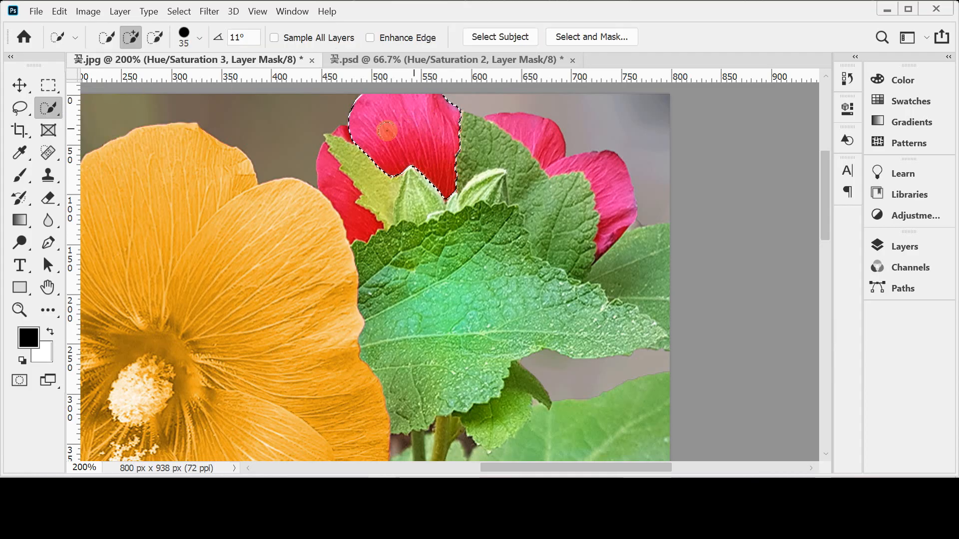
left_click(544, 139)
Step: Add the upper-right flower's remaining right and left petals to the selection with the Quick Selection brush reduced to size 10
left_click(609, 171)
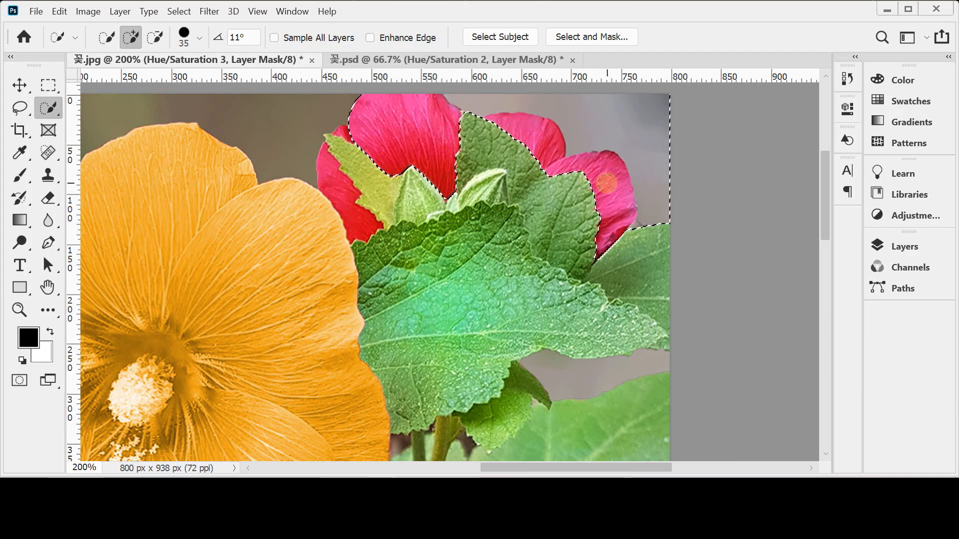
key("ctrl+z")
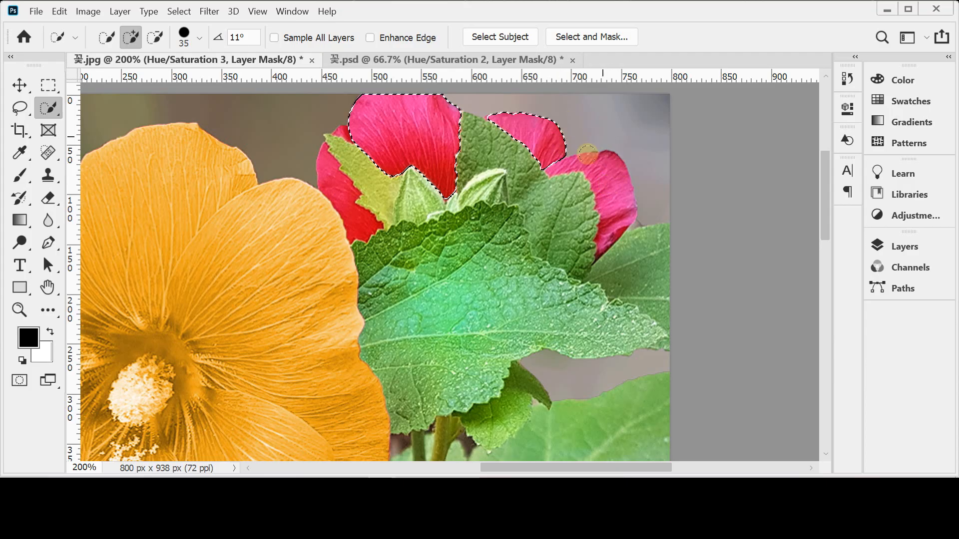
key("bracketleft")
key("bracketleft")
key("bracketleft")
key("bracketleft")
key("bracketleft")
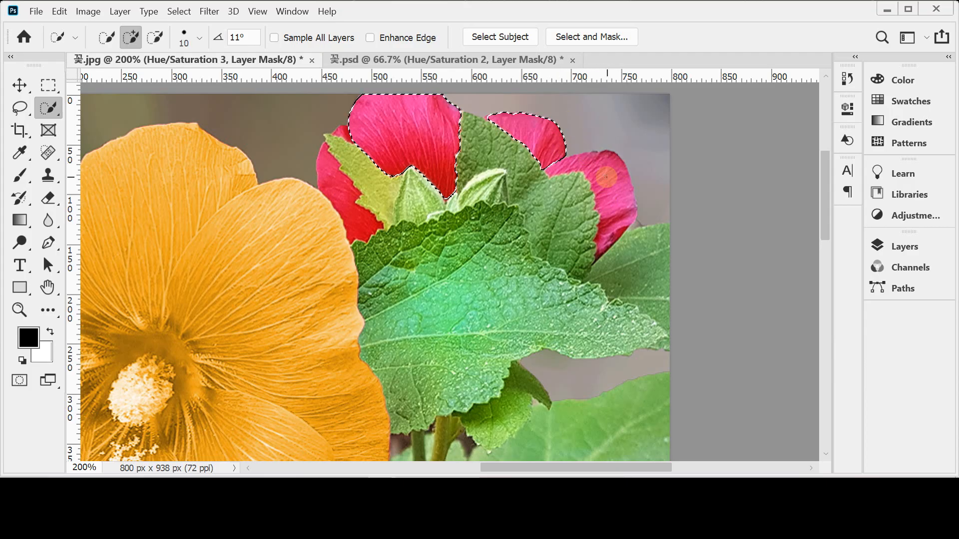
left_click(607, 176)
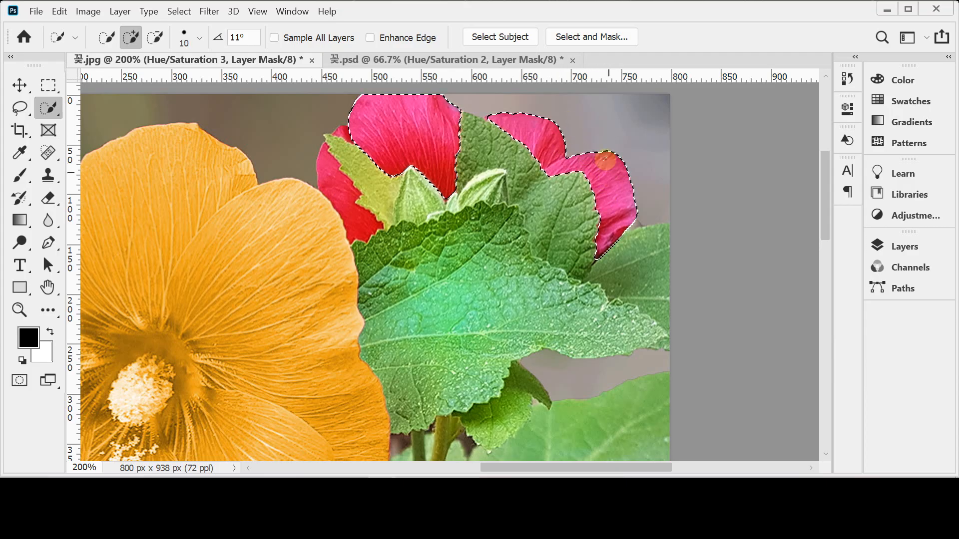
left_click(332, 183)
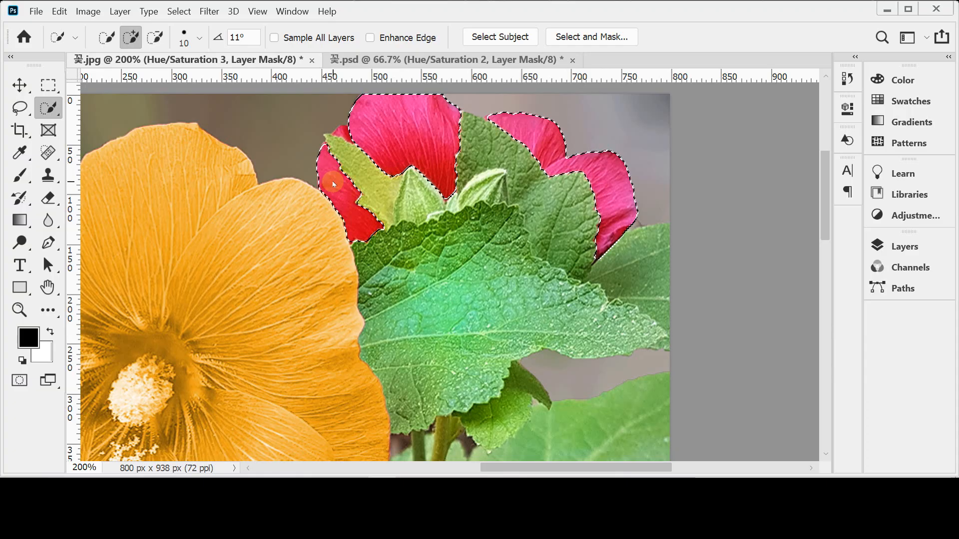
left_click(343, 130)
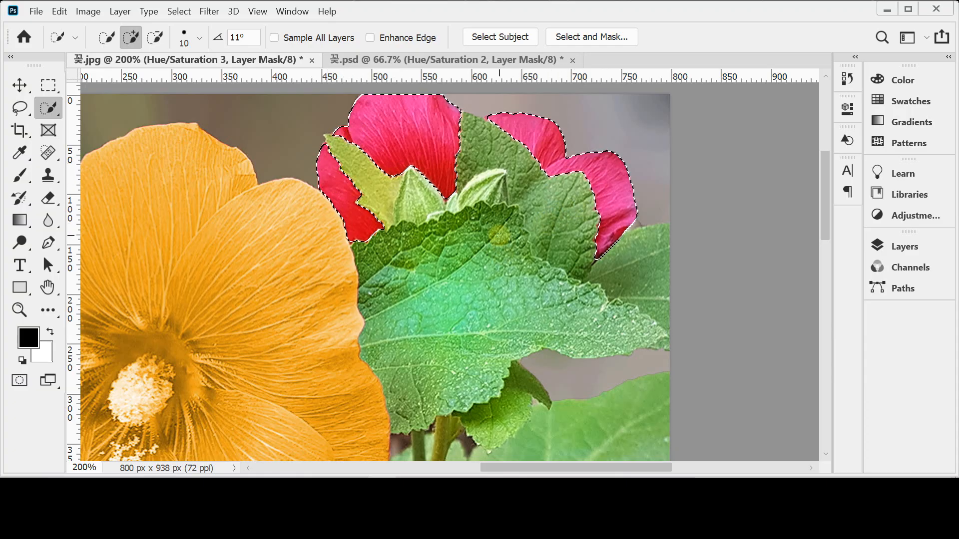
Step: Add a Hue/Saturation adjustment layer masked to the selected upper-right flower petals, with Colorize turned on
scroll(531, 246, "down", 2)
scroll(574, 276, "down", 2)
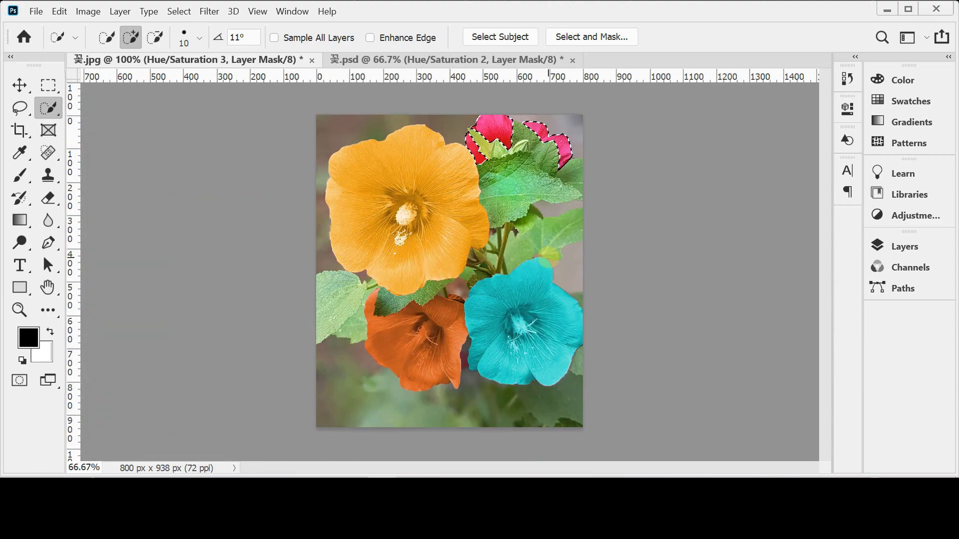
left_click(894, 246)
left_click(751, 438)
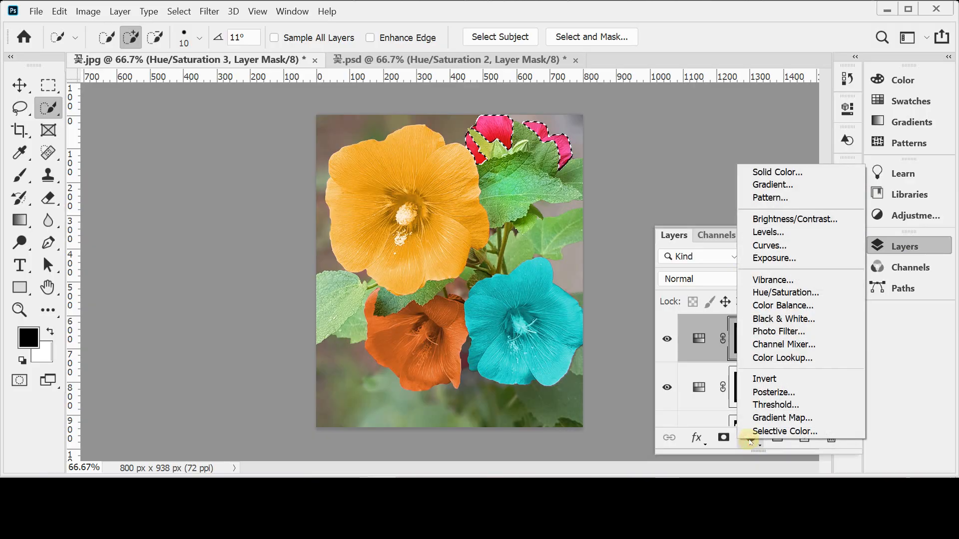
left_click(812, 295)
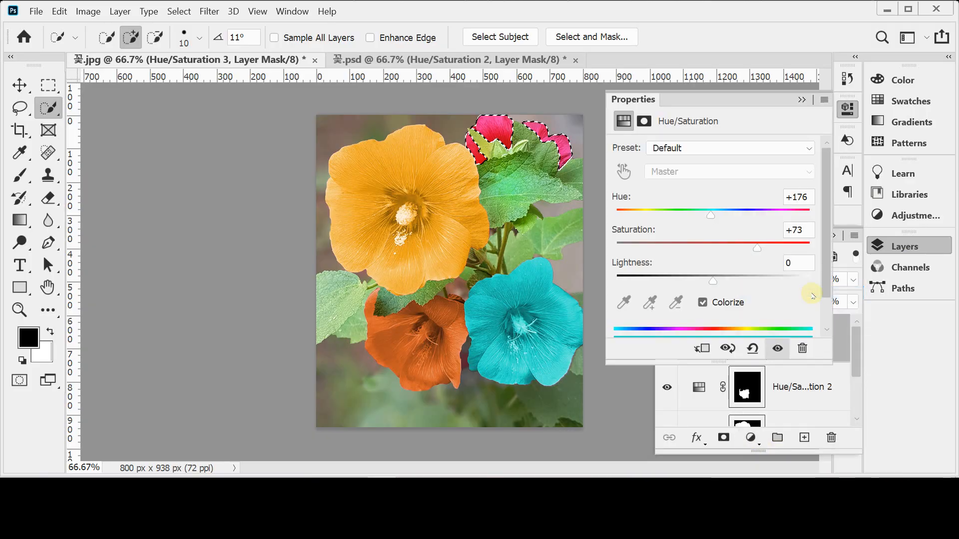
left_click(727, 307)
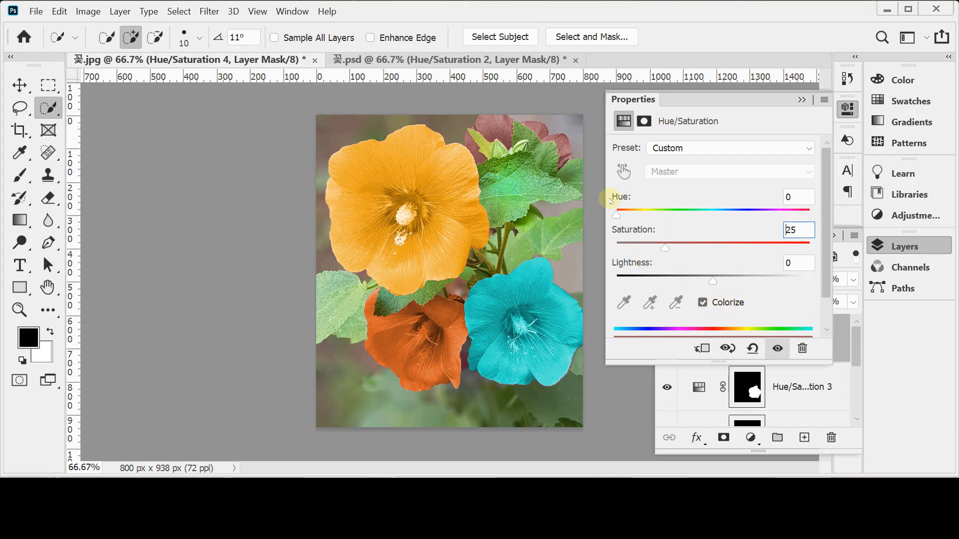
Step: Set the upper-right flower's adjustment to Hue 280, Saturation 65 and Lightness -30 for a deep purple
left_click(774, 216)
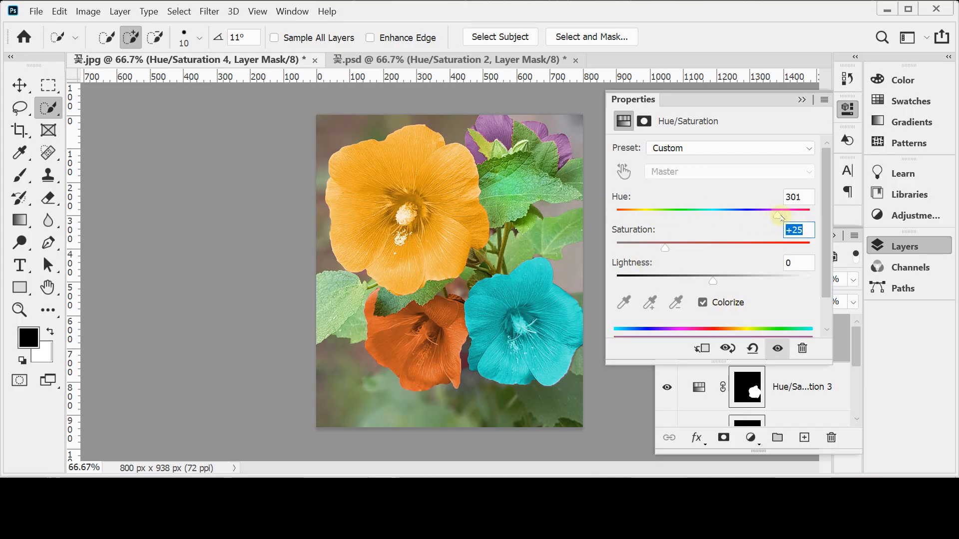
left_click_drag(773, 217, 769, 215)
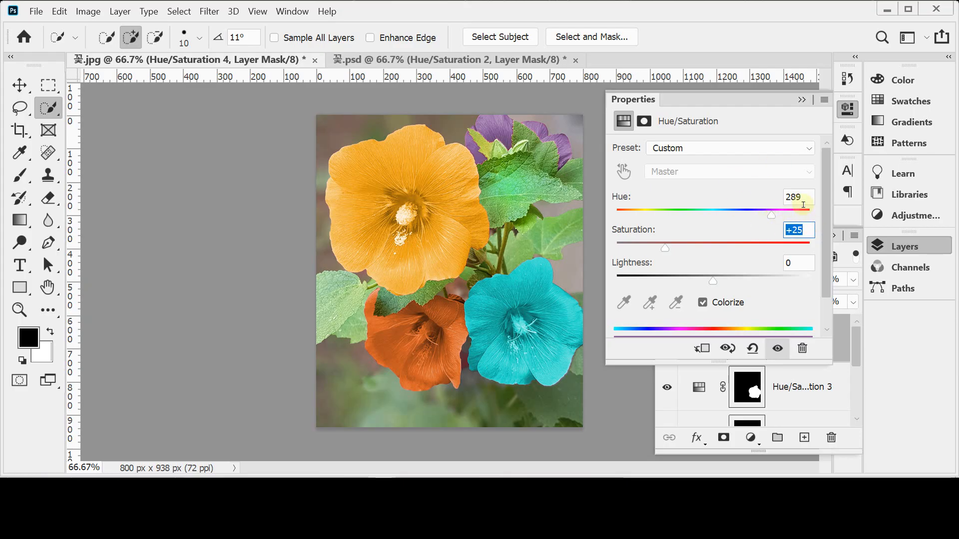
left_click(805, 205)
type("280")
key("Tab")
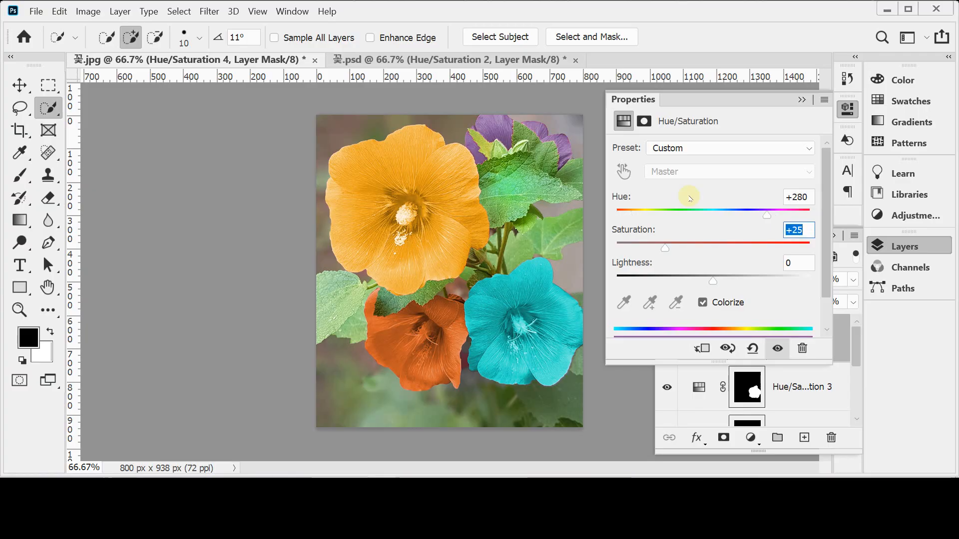
type("65")
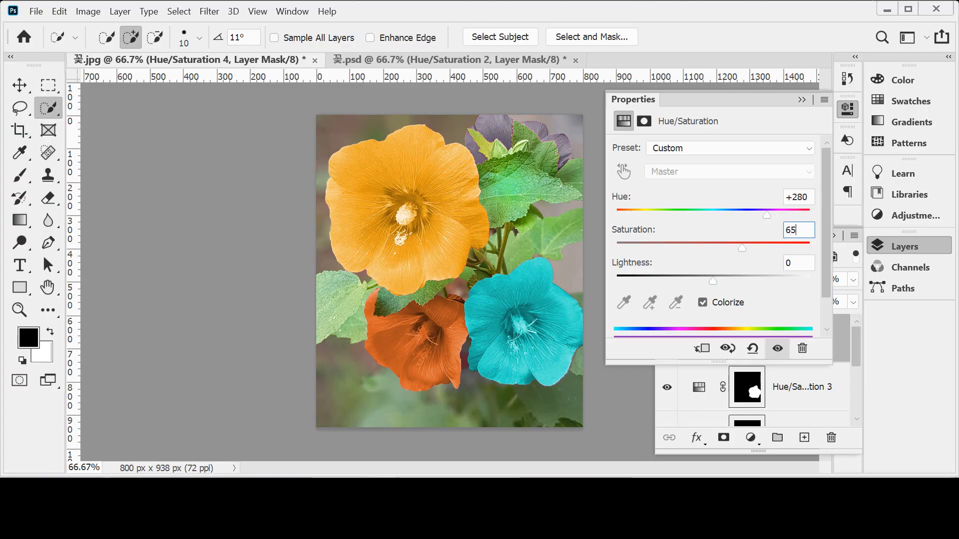
key("Tab")
type("-30")
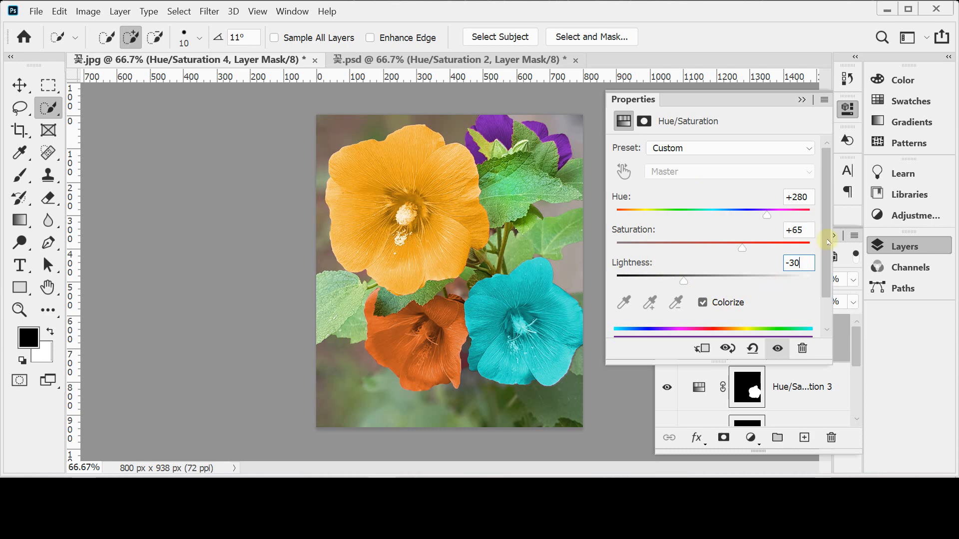
left_click(894, 244)
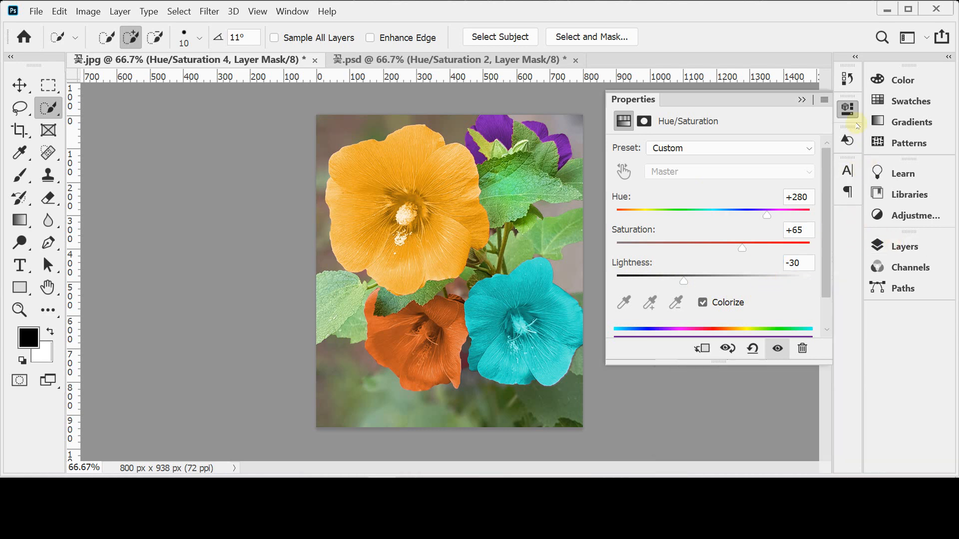
left_click(848, 110)
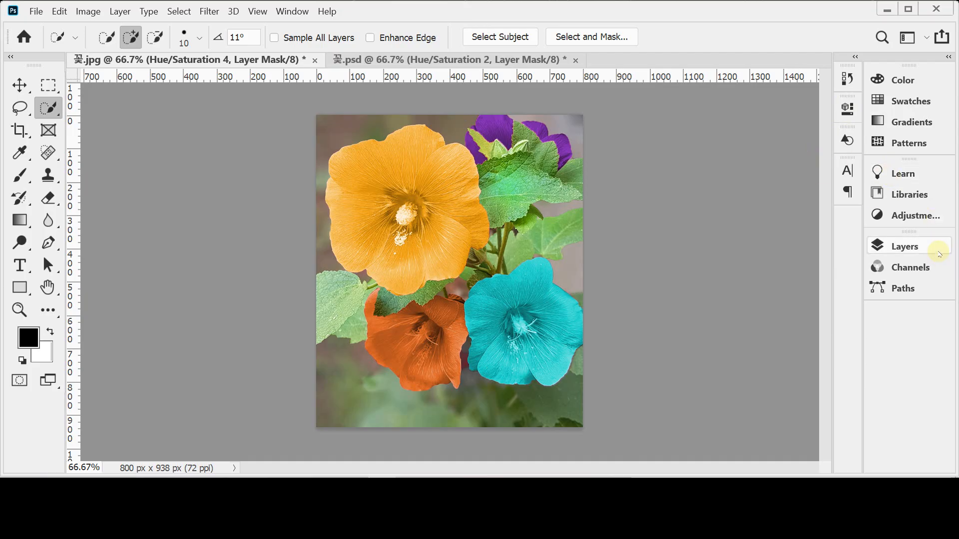
Step: Add a Hue/Saturation adjustment layer with Colorize on above the flower adjustments, without any selection so it covers the whole image
left_click(913, 246)
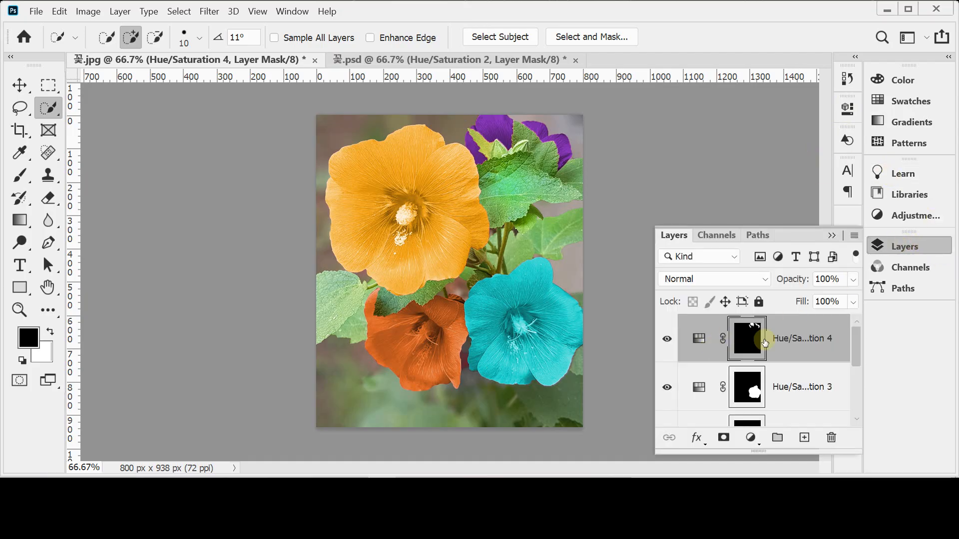
mouse_move(856, 338)
left_mouse_down()
mouse_move(859, 422)
mouse_move(852, 325)
left_mouse_up()
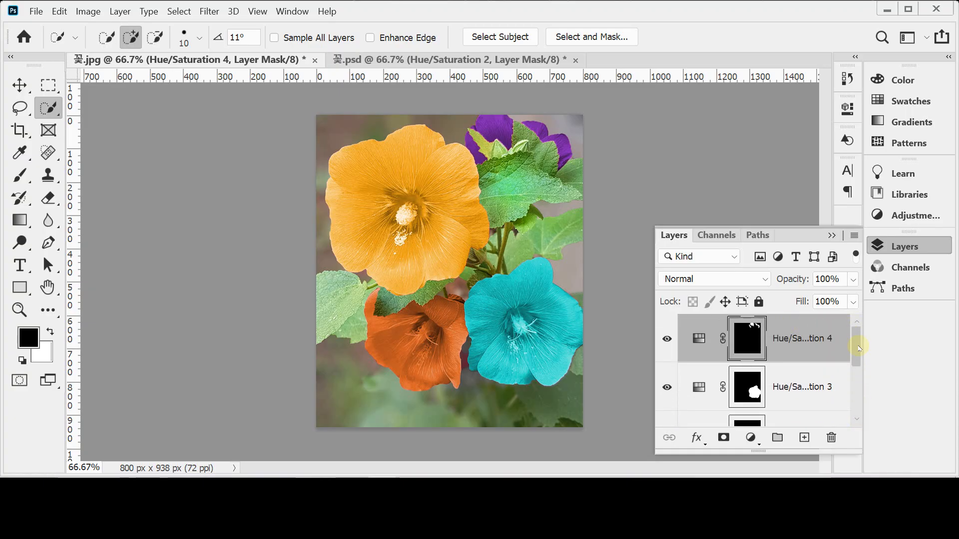
left_click_drag(857, 345, 858, 371)
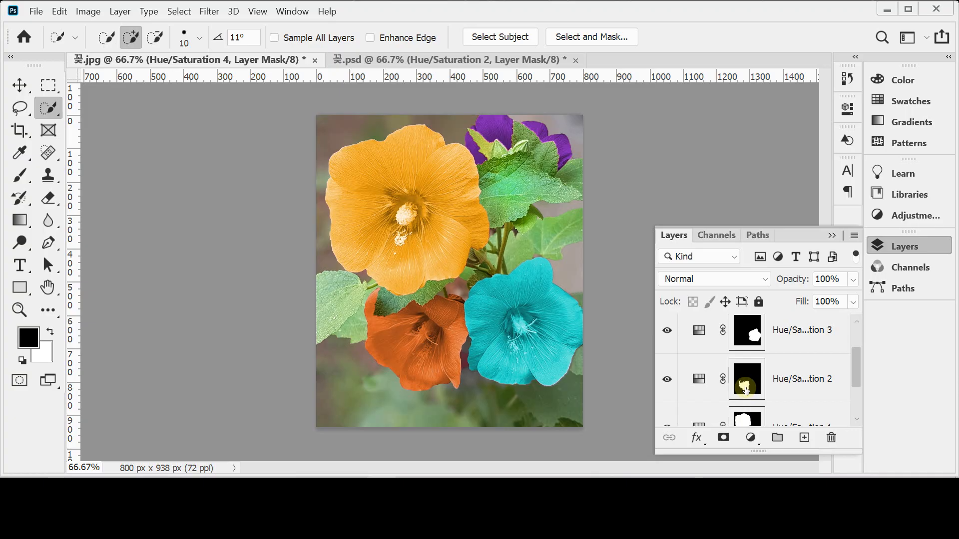
left_click_drag(853, 360, 853, 348)
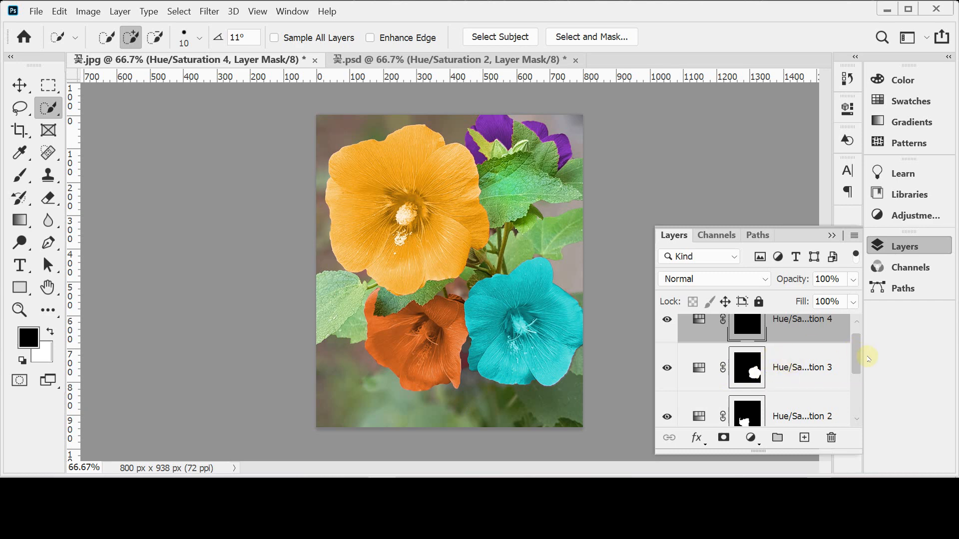
left_click_drag(861, 355, 859, 335)
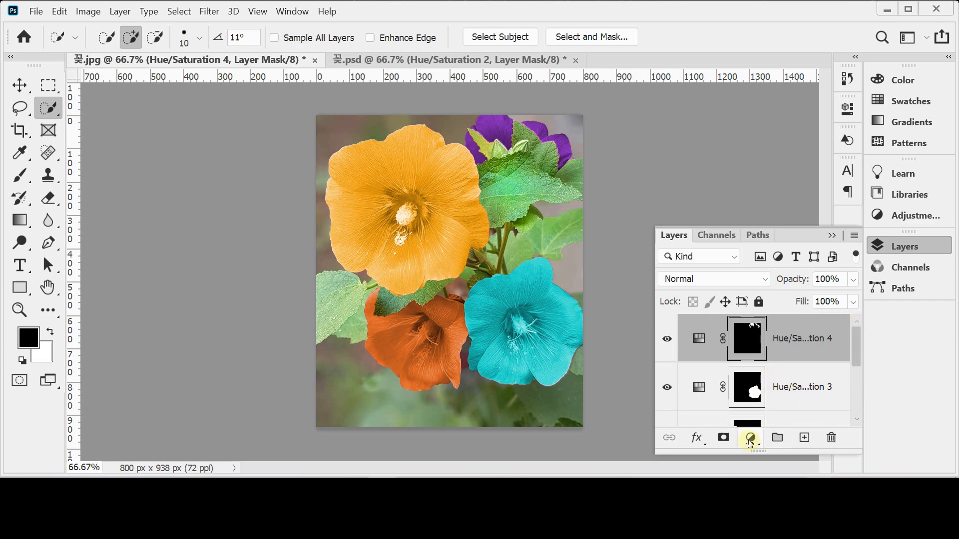
left_click(750, 438)
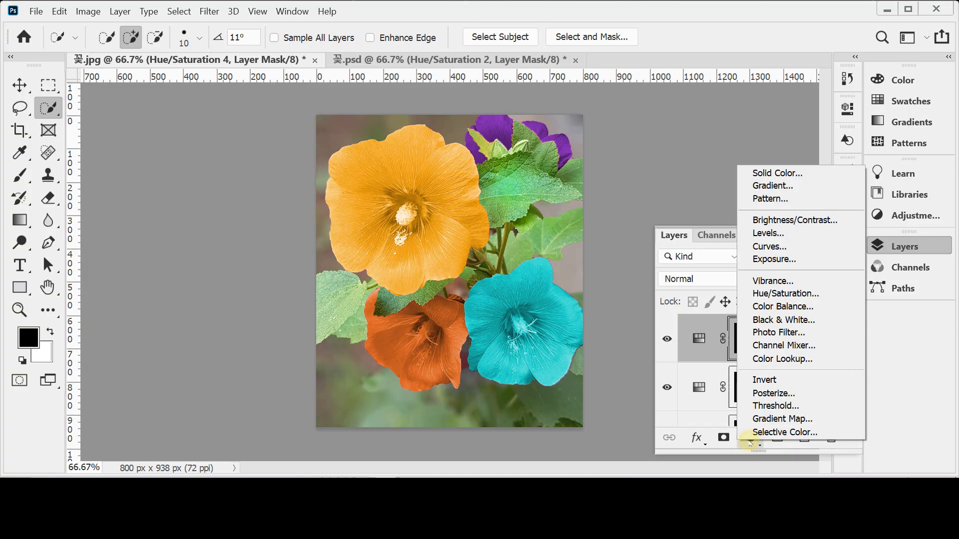
left_click(840, 298)
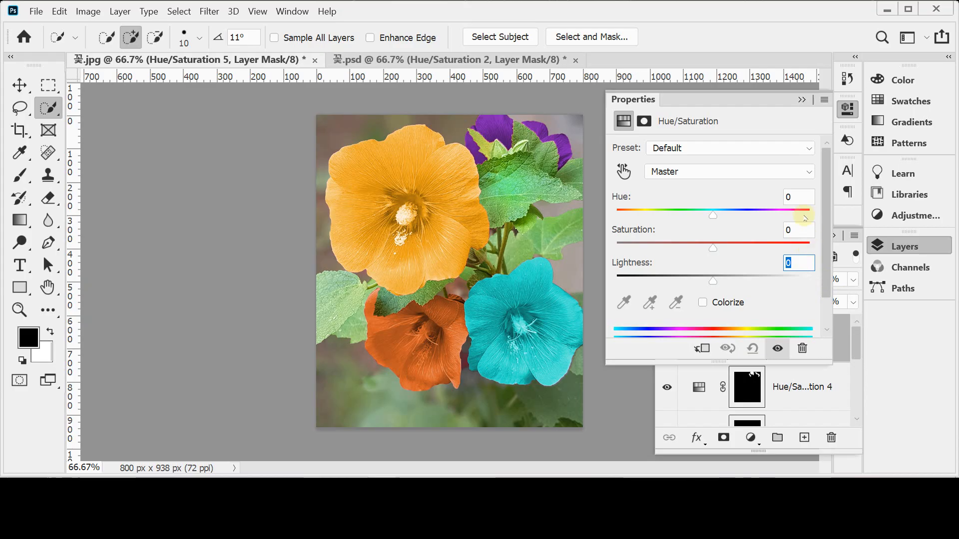
left_click(711, 302)
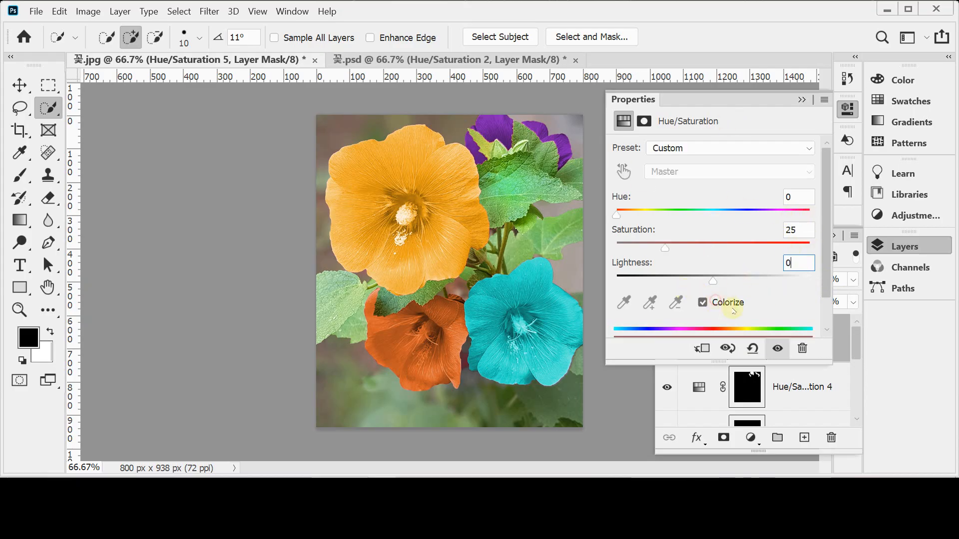
Step: Set the whole-image adjustment's Hue to 204 for a blue tint and compare its mask with the flower layers' masks
mouse_move(734, 216)
left_mouse_down()
mouse_move(720, 216)
mouse_move(729, 217)
left_mouse_up()
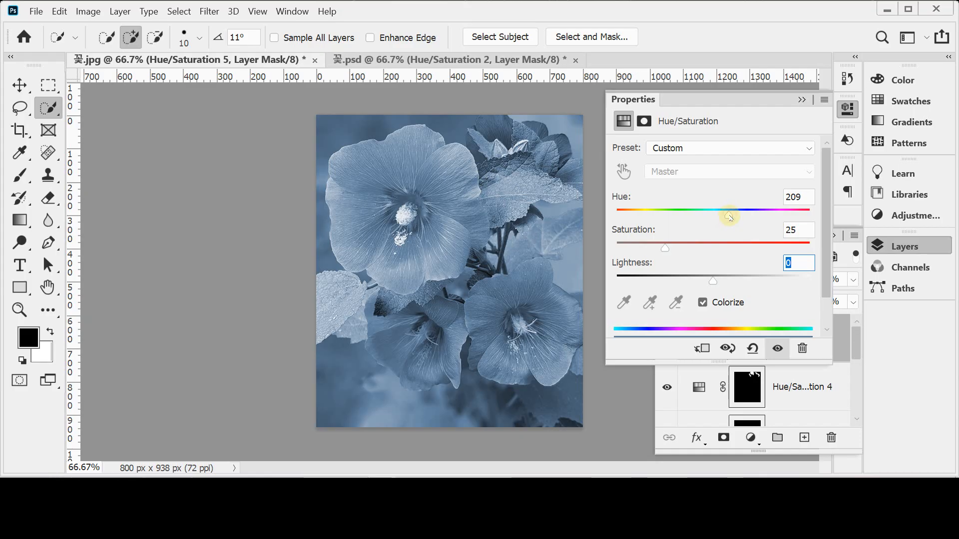
mouse_move(723, 216)
left_mouse_down()
mouse_move(737, 217)
mouse_move(725, 216)
left_mouse_up()
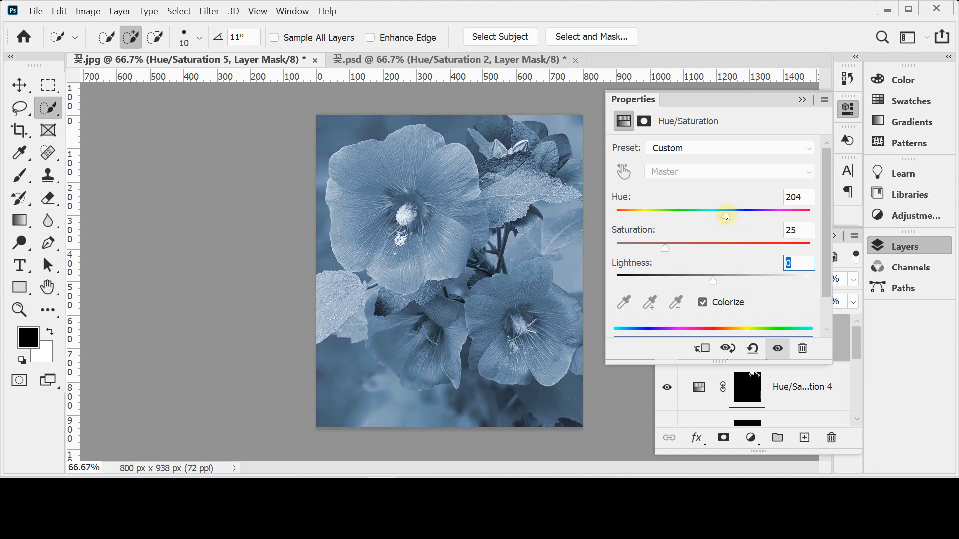
left_click(893, 247)
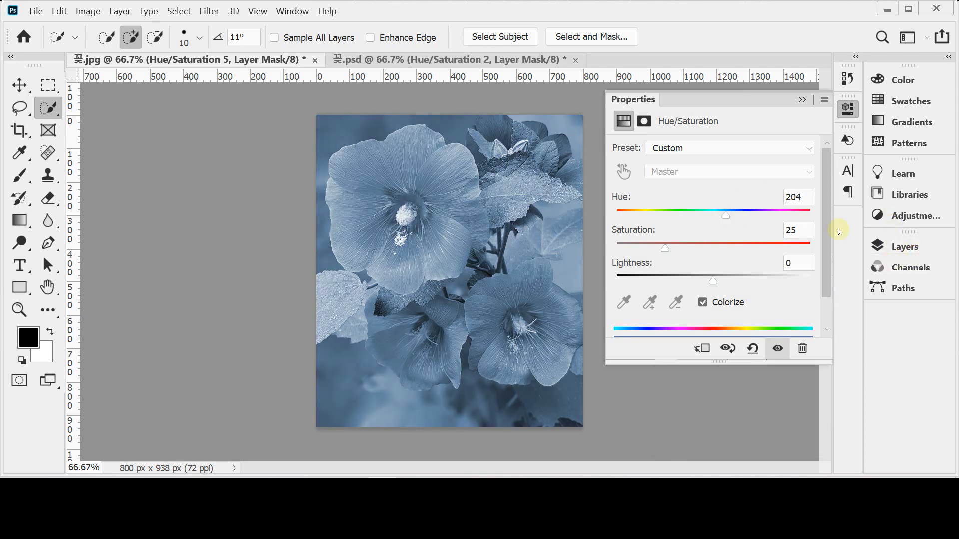
left_click(847, 109)
left_click(902, 246)
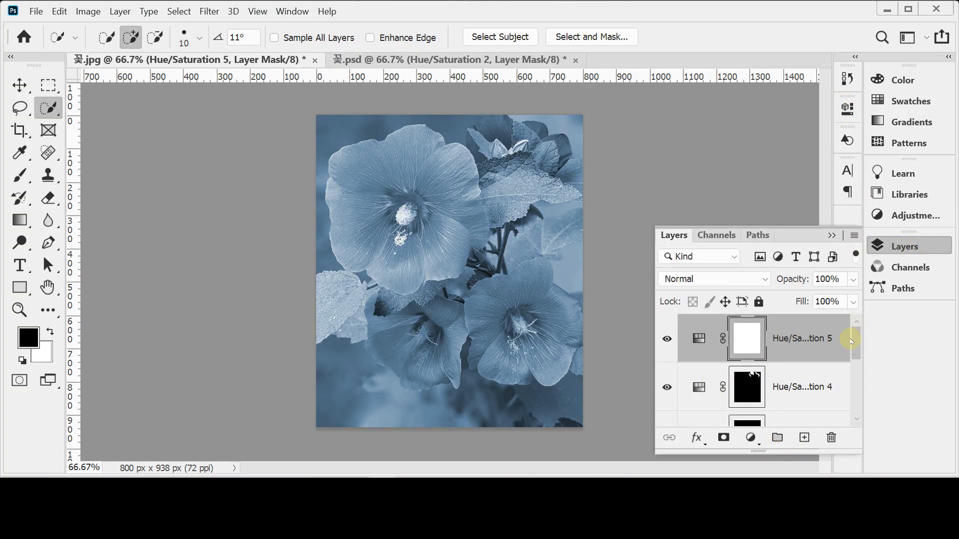
scroll(855, 345, "down", 1)
scroll(855, 344, "up", 1)
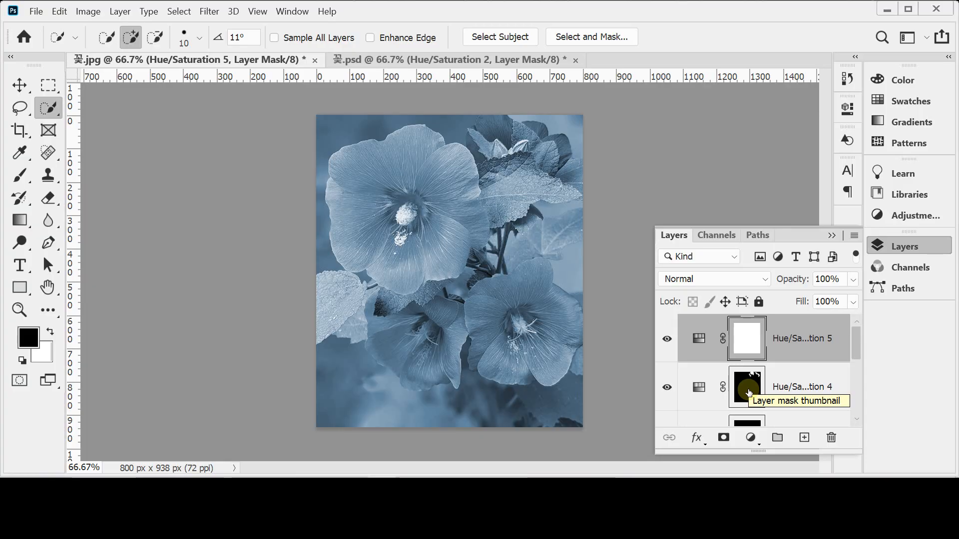
Step: Move the whole-image Hue/Saturation layer beneath all the flower adjustments, directly above the Background layer
left_click(801, 341)
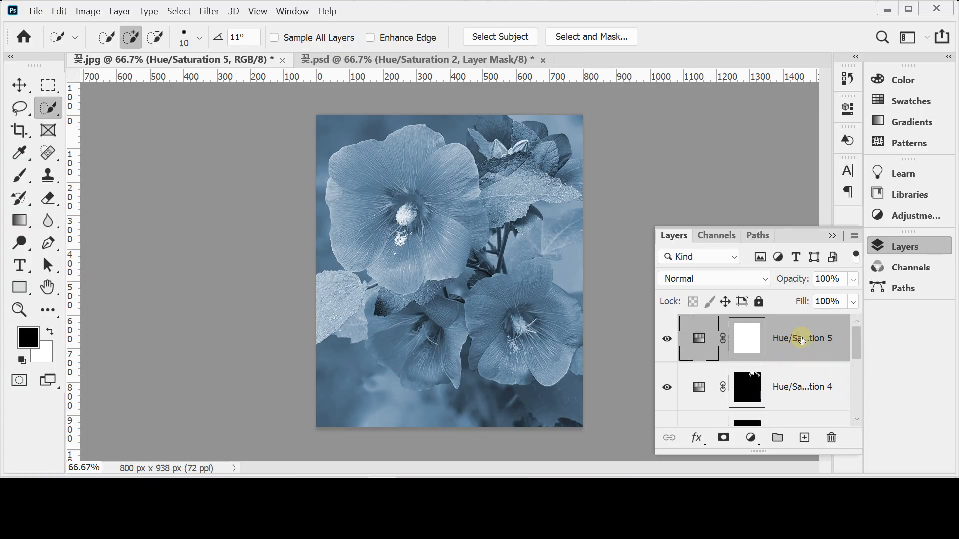
key("ctrl+shift+[")
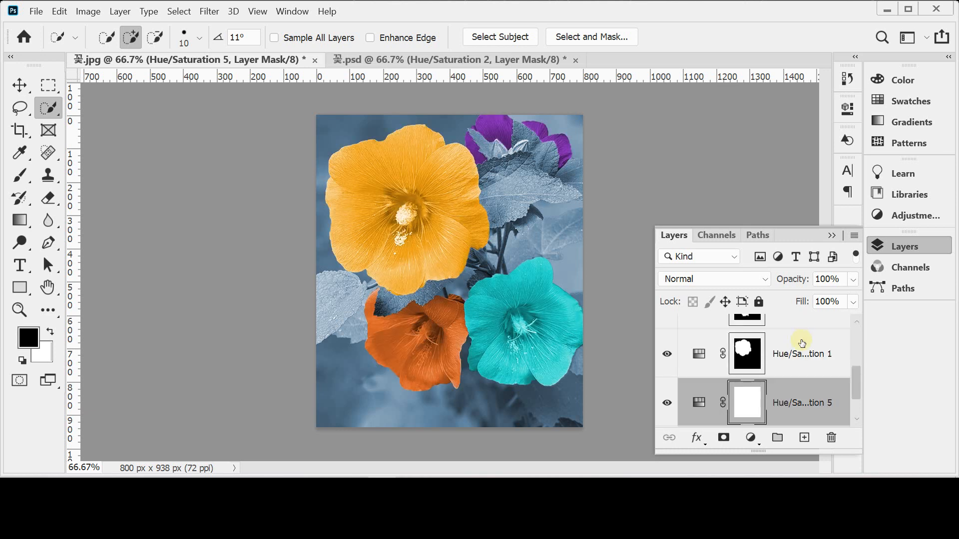
scroll(853, 382, "down", 2)
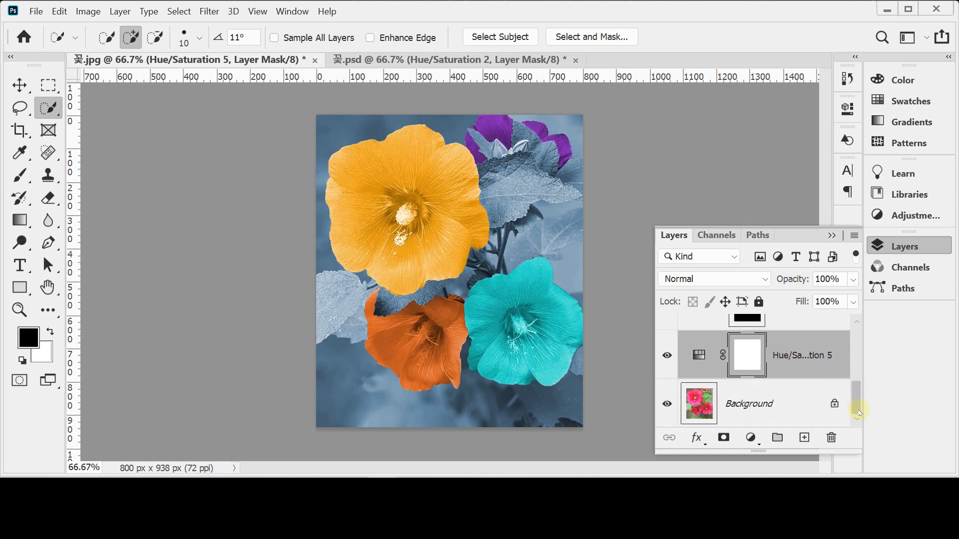
left_click(766, 402)
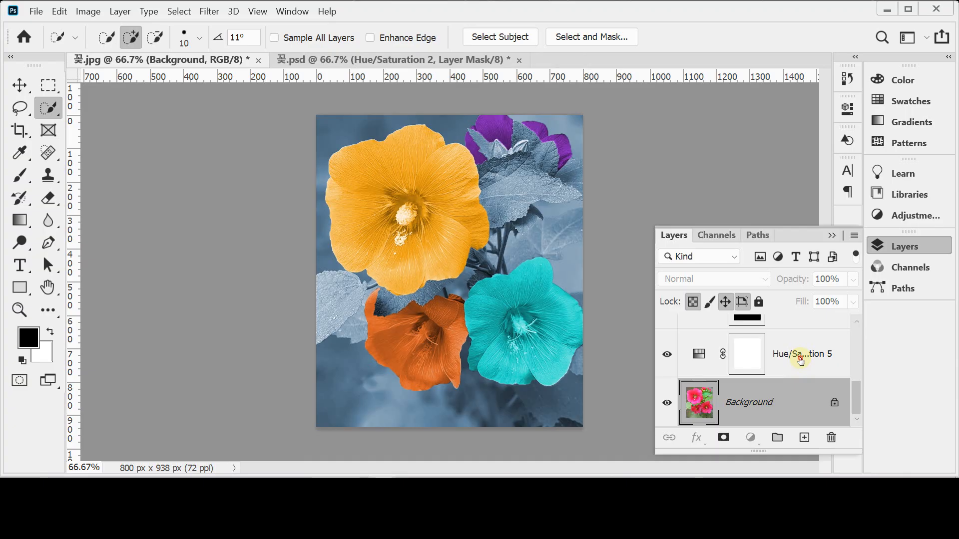
left_click(801, 360)
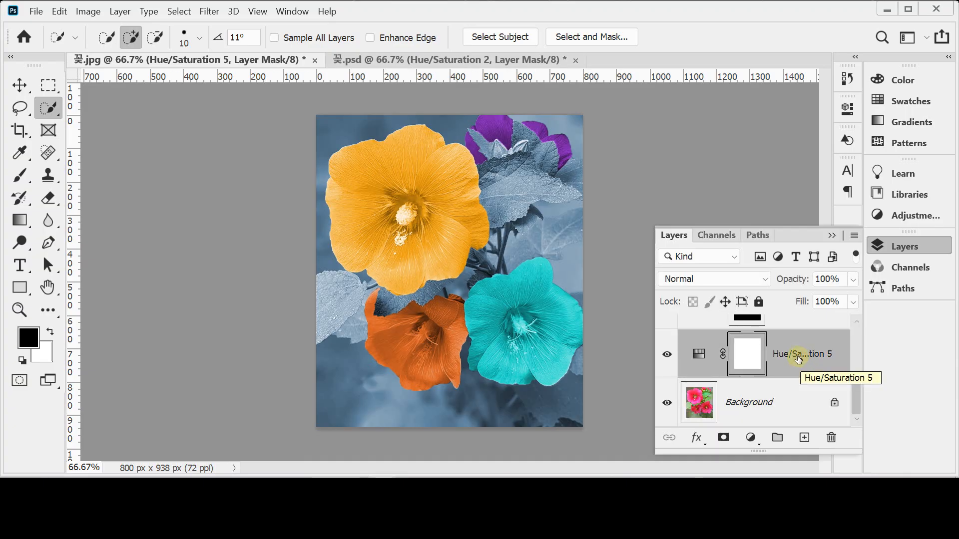
mouse_move(798, 360)
left_mouse_down()
mouse_move(794, 321)
mouse_move(792, 355)
left_mouse_up()
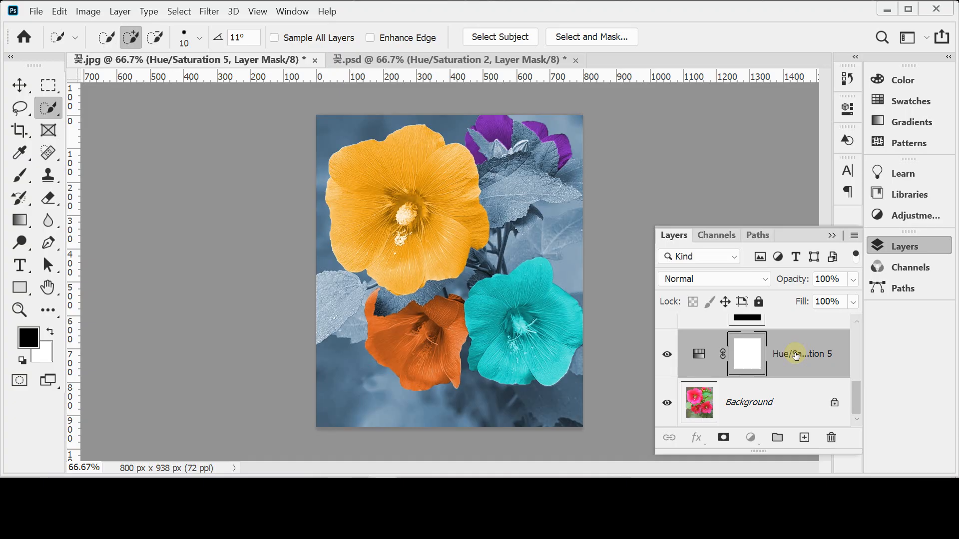
Step: Raise the whole-image adjustment layer one level at a time to the top of the stack, and lower it stepwise back above the Background
key("ctrl+bracketright")
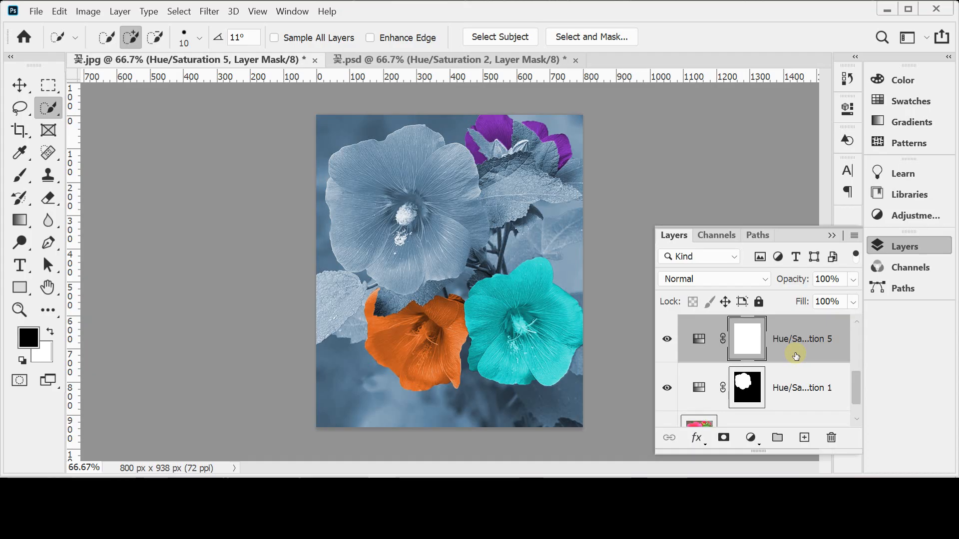
key("ctrl+bracketright")
key("ctrl+bracketright")
key("ctrl+bracketright")
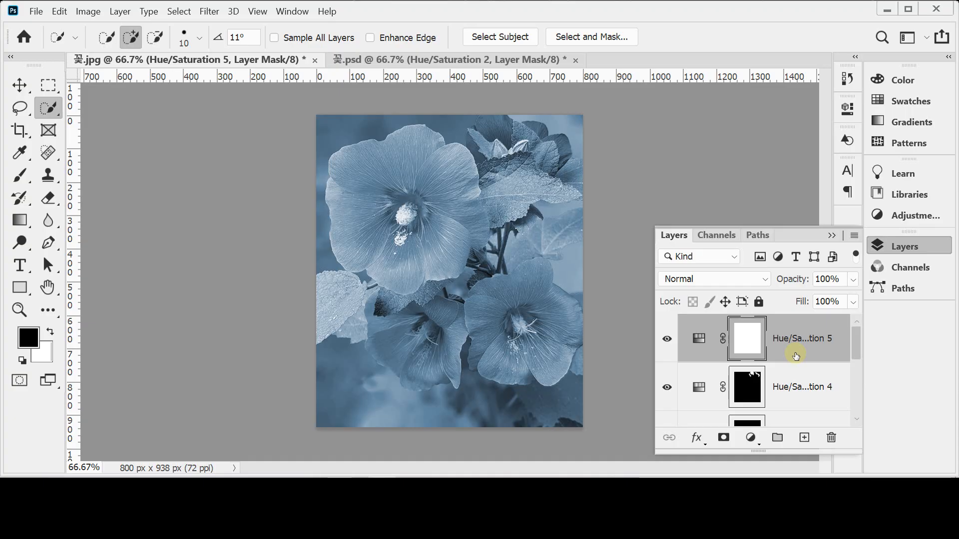
key("ctrl+bracketleft")
key("ctrl+bracketleft")
key("ctrl+bracketleft")
key("ctrl+bracketleft")
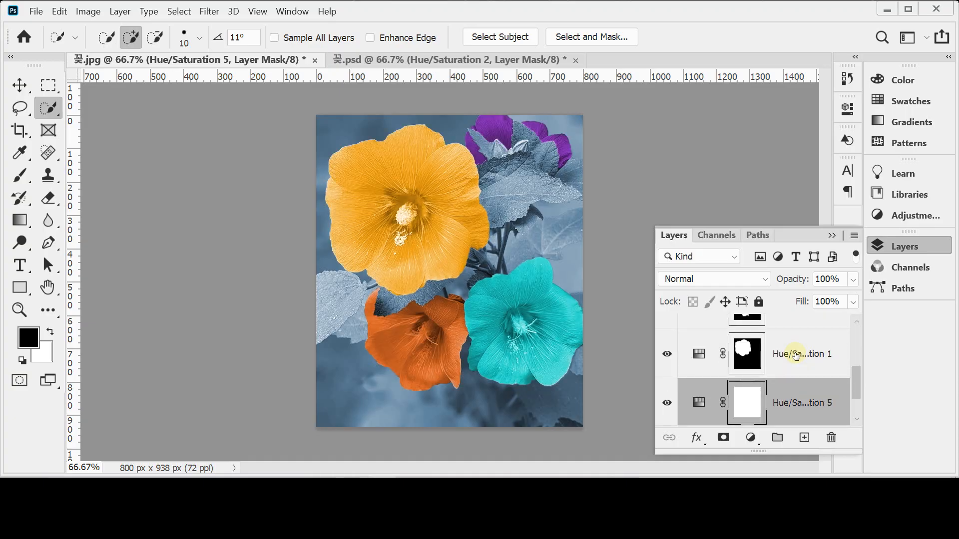
Step: Raise the whole-image adjustment stepwise to the top, and send it straight to the back, to the front and to the back again
key("ctrl+bracketright")
key("ctrl+bracketright")
key("ctrl+bracketright")
key("ctrl+bracketright")
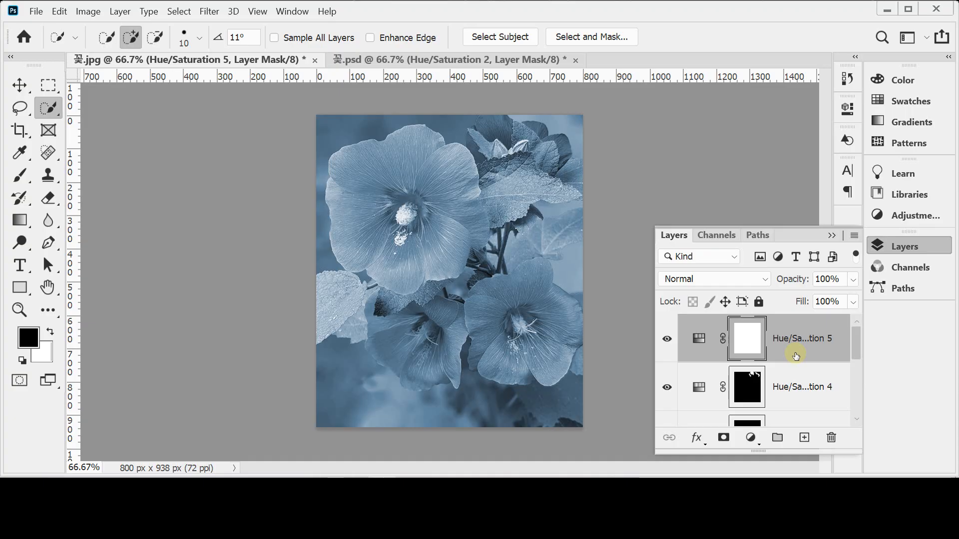
key("ctrl+shift+bracketleft")
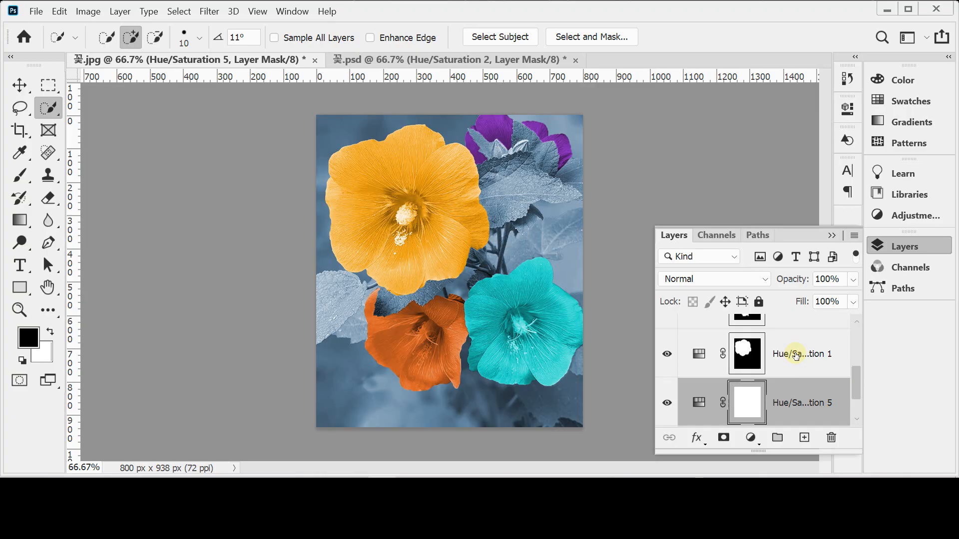
key("ctrl+shift+bracketright")
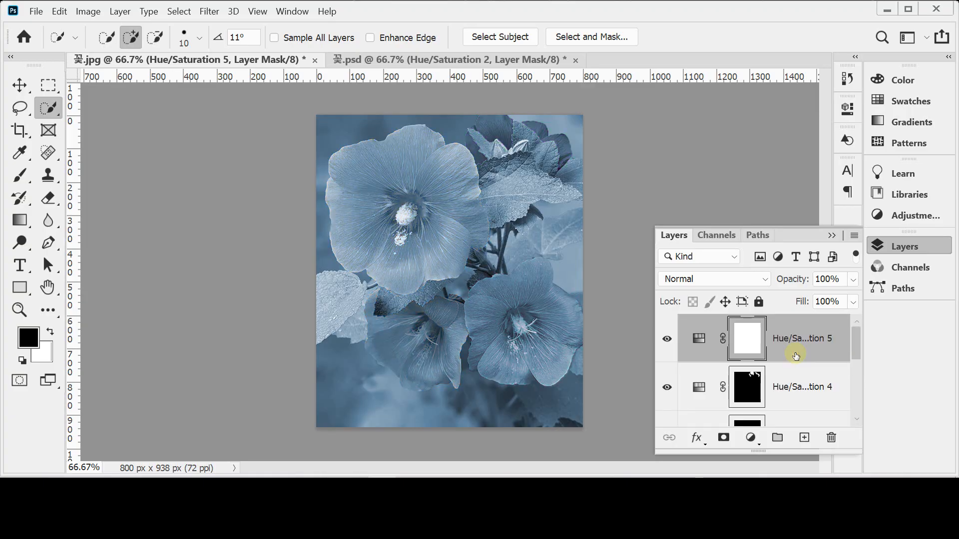
key("ctrl+shift+bracketleft")
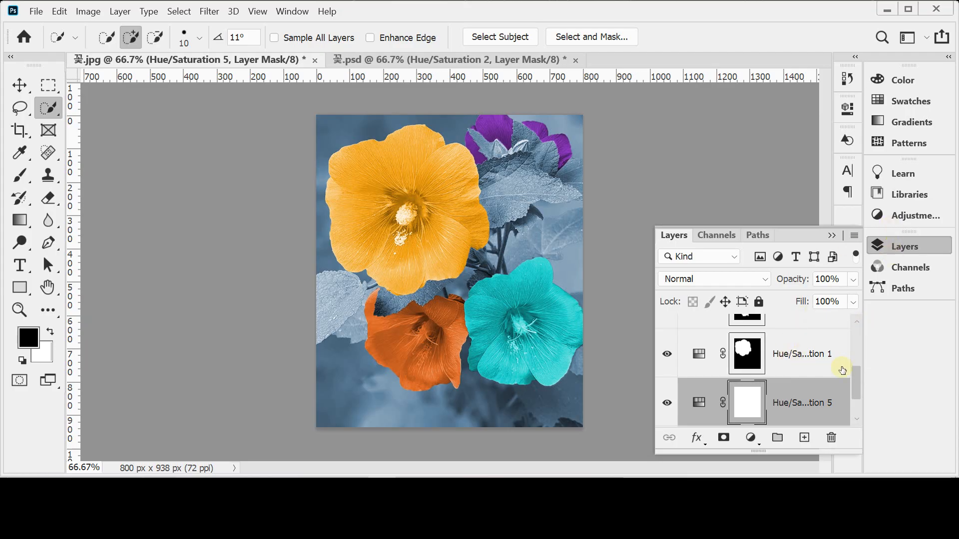
Step: Compare the Background layer with the adjustment directly above it and review the available adjustment layer types
left_click_drag(855, 389, 856, 407)
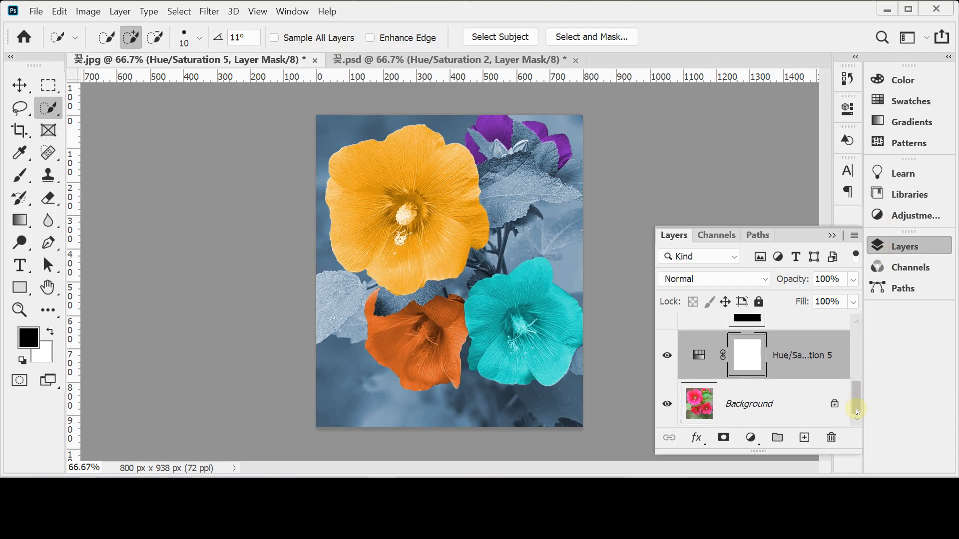
left_click(724, 405)
left_click(772, 366)
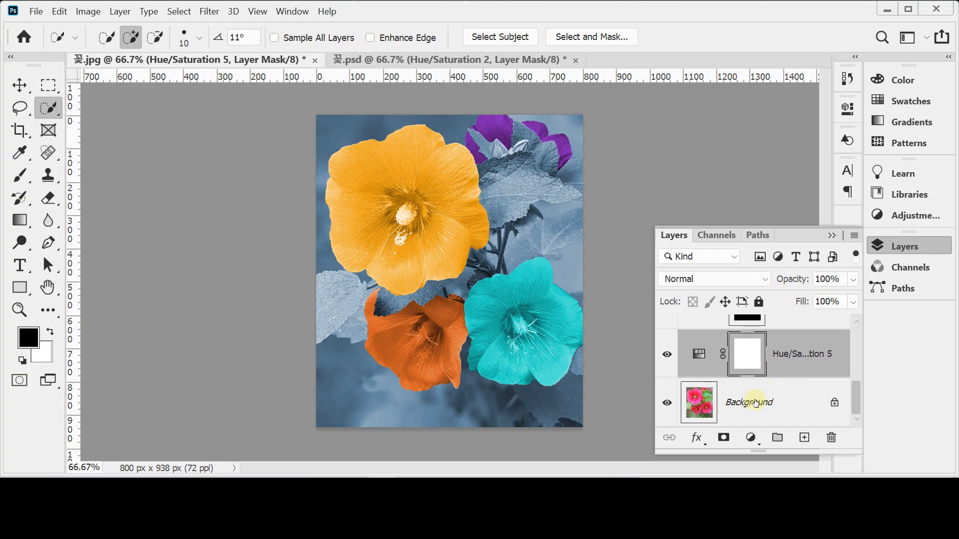
left_click(755, 403)
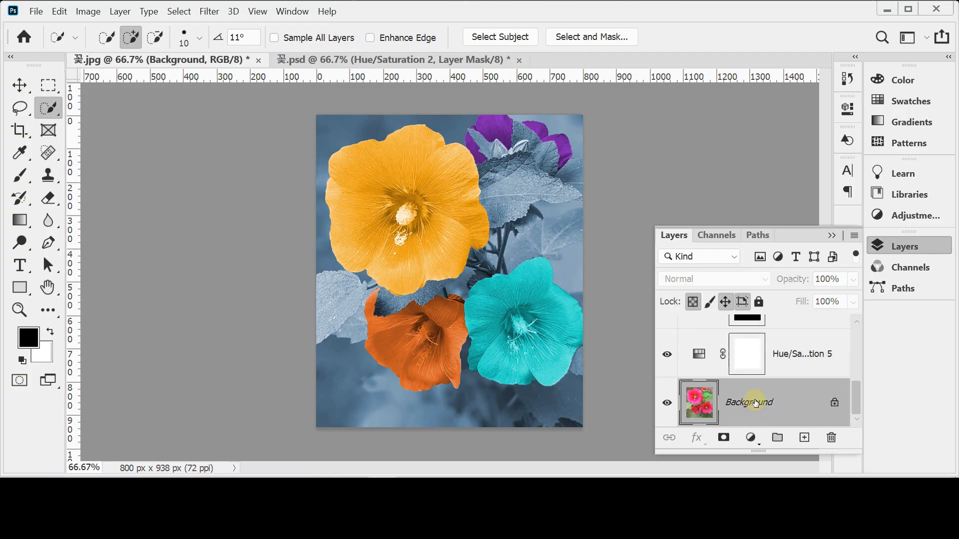
left_click(749, 438)
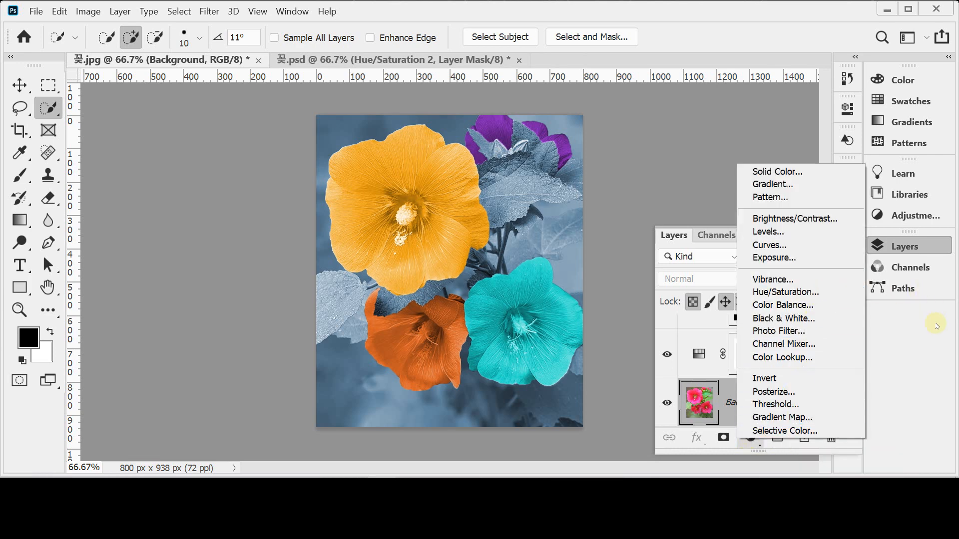
key("Escape")
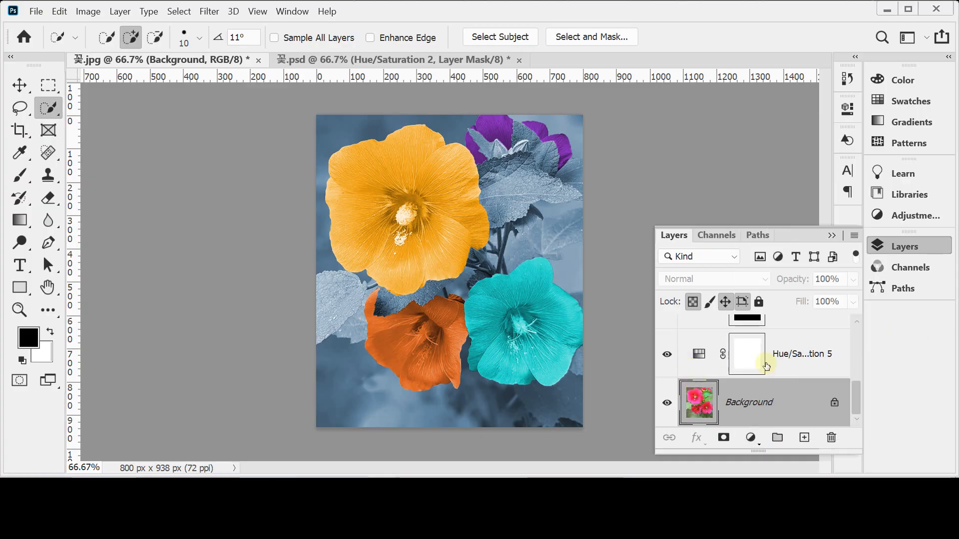
Step: Set the whole-image adjustment to Hue 198, Saturation 49 and Lightness 10 for a brighter blue background
left_click(760, 357)
double_click(699, 354)
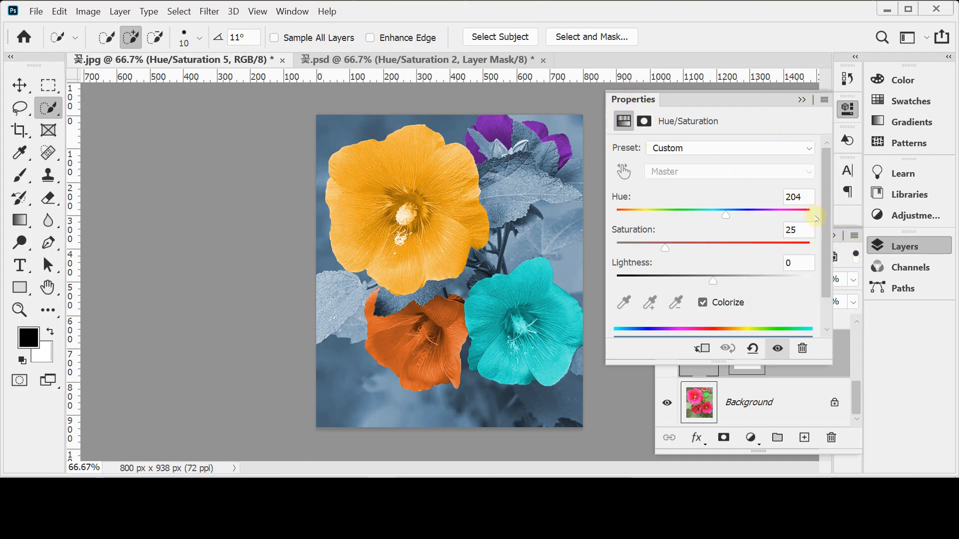
left_click(797, 197)
type("198")
key("Tab")
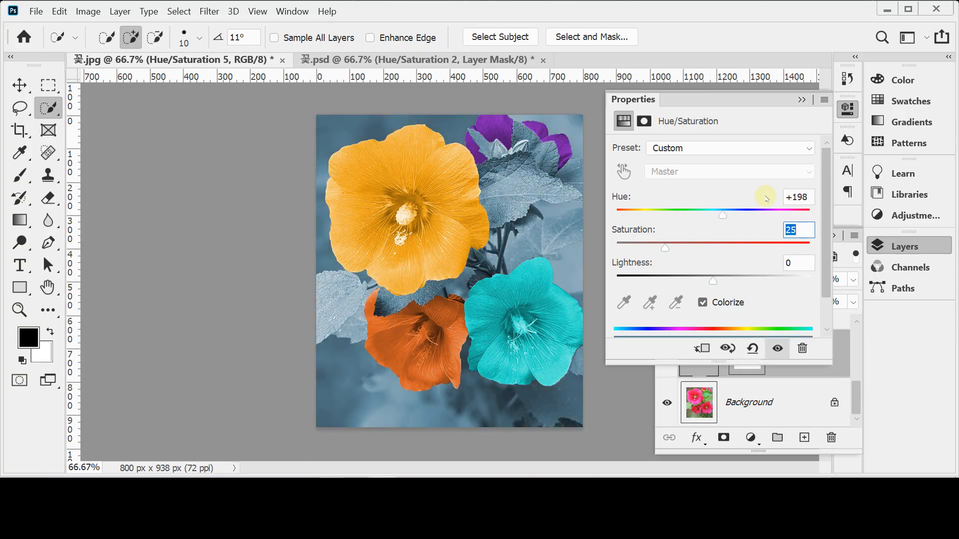
type("49")
key("Tab")
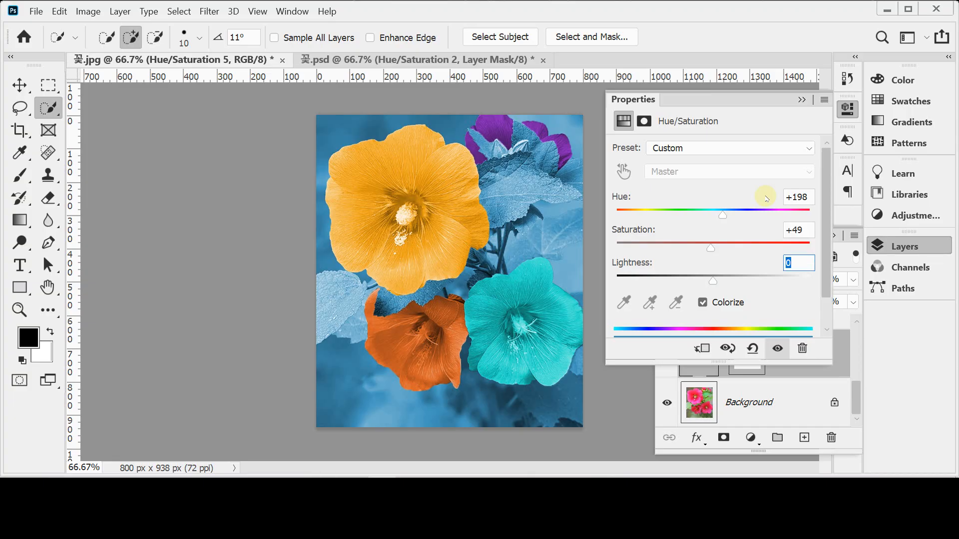
type("10")
left_click(898, 247)
left_click(843, 119)
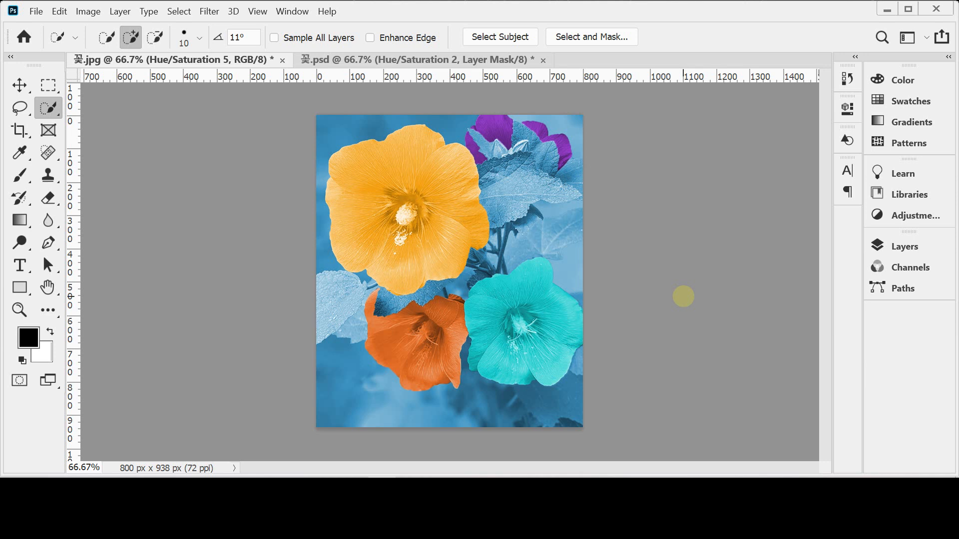
Step: Review the two places where adjustments can be added and the adjustment layer above the Background
left_click(898, 215)
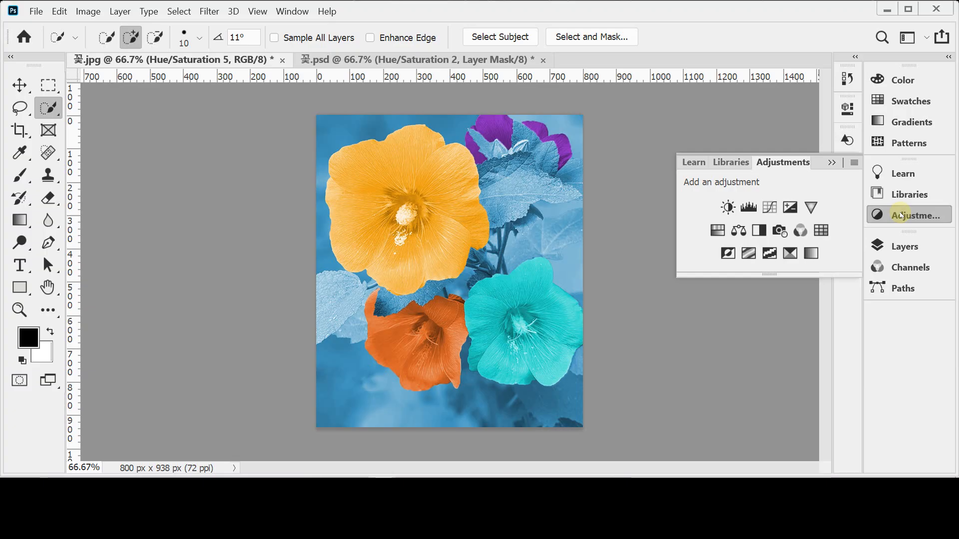
left_click(899, 215)
left_click(899, 246)
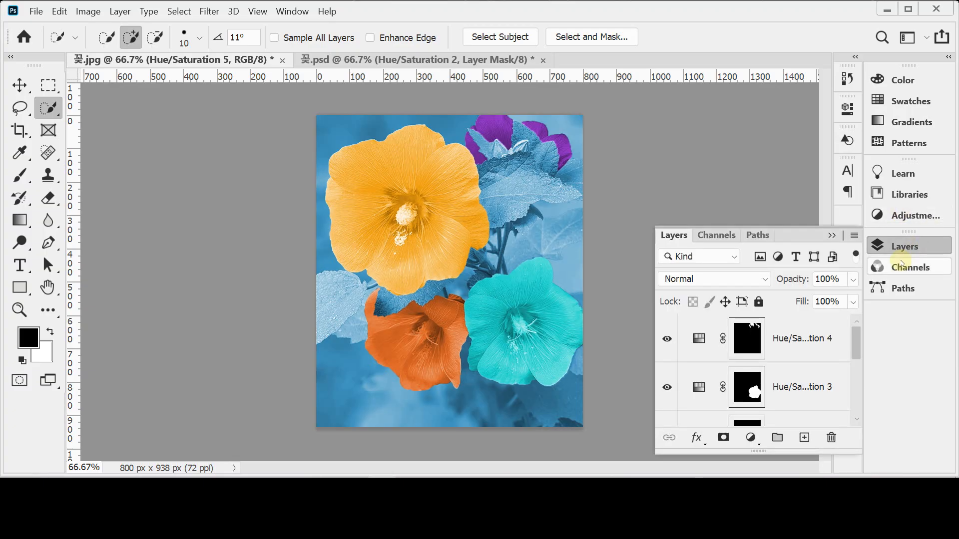
left_click_drag(855, 348, 856, 412)
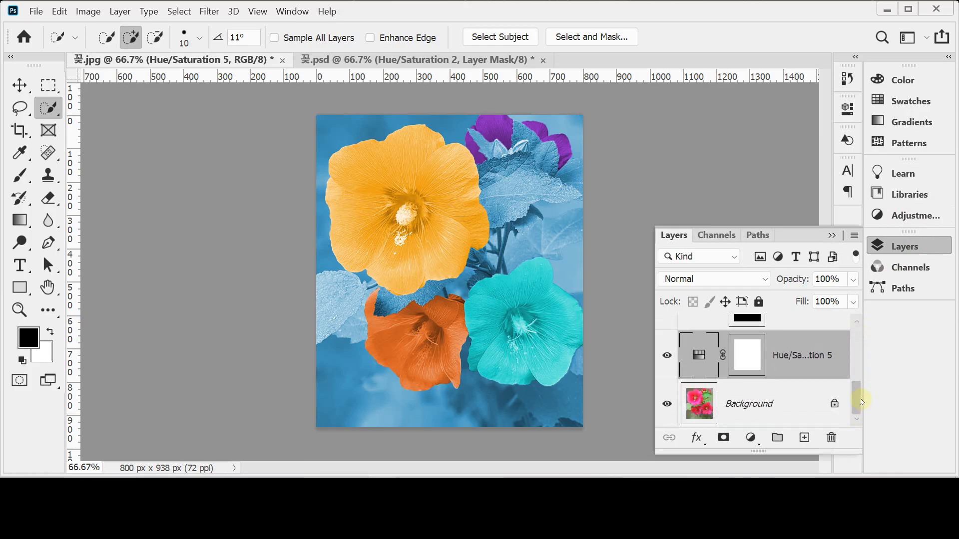
left_click(751, 438)
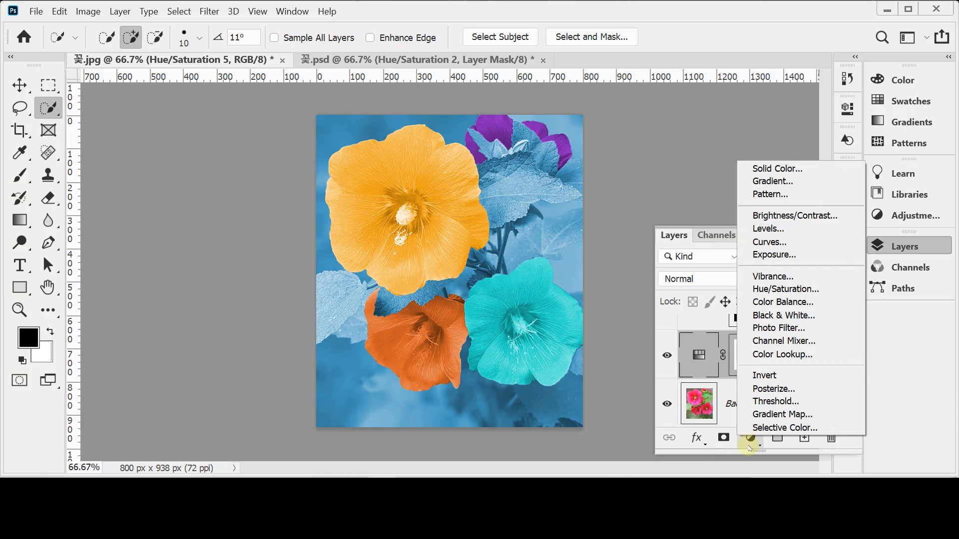
left_click(908, 368)
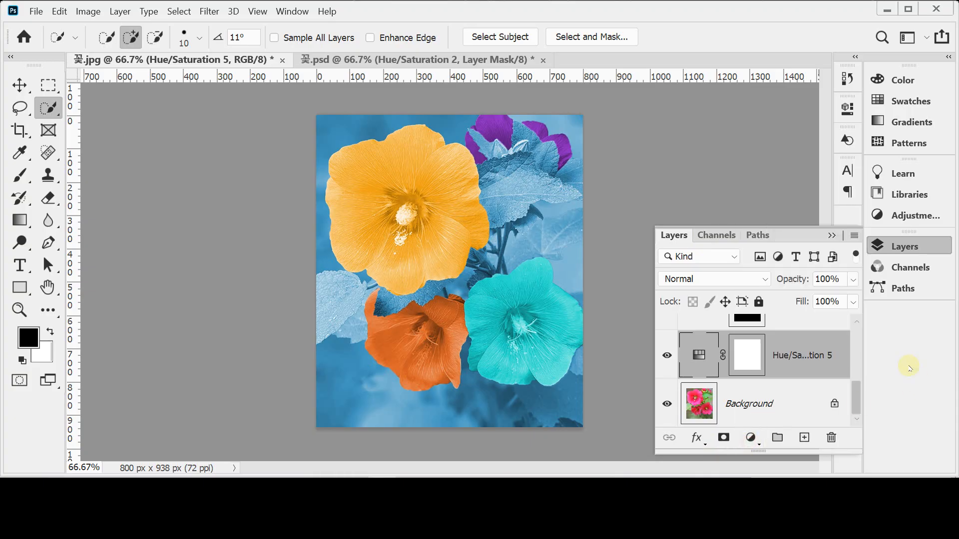
left_click_drag(860, 392, 855, 411)
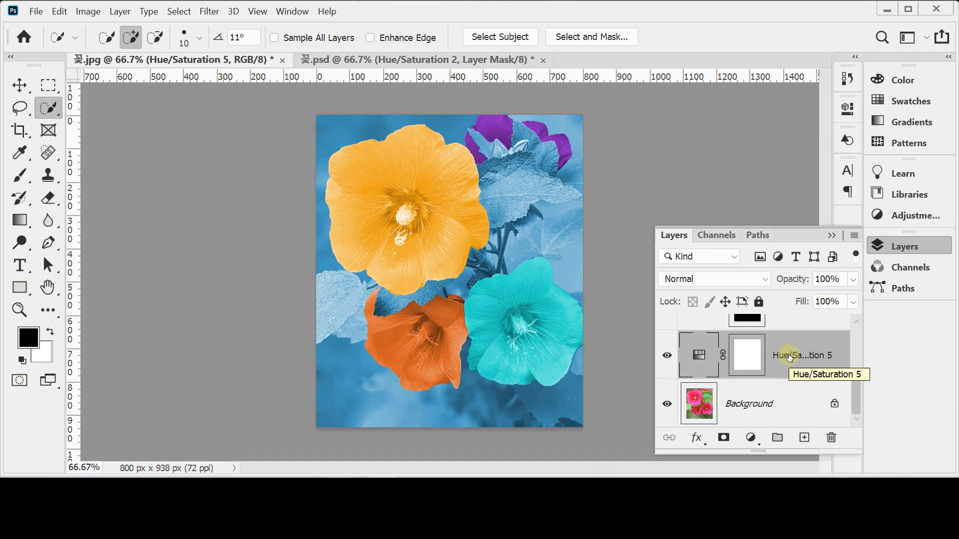
Step: Raise the whole-image adjustment above the large and lower-left flowers' layers, and lower it back to just above the Background
key("ctrl+]")
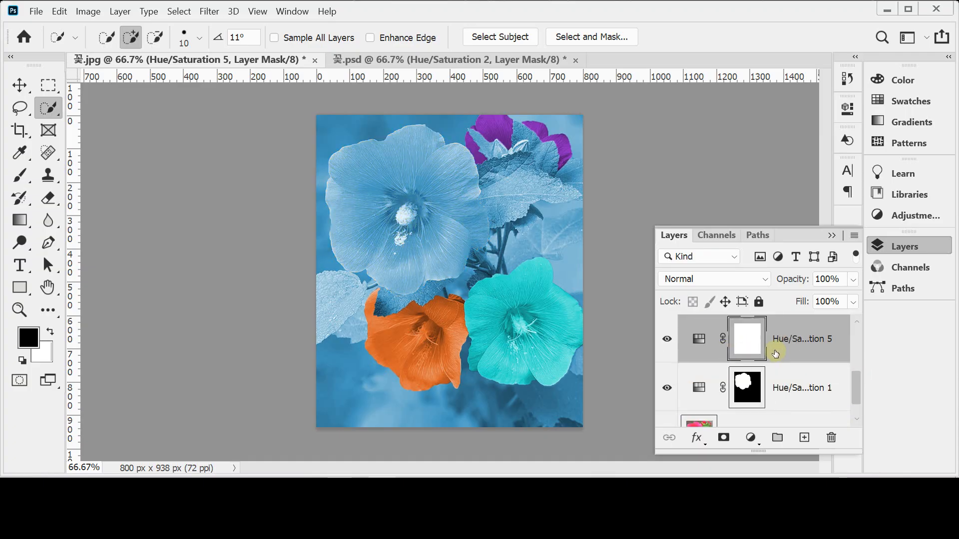
key("ctrl+]")
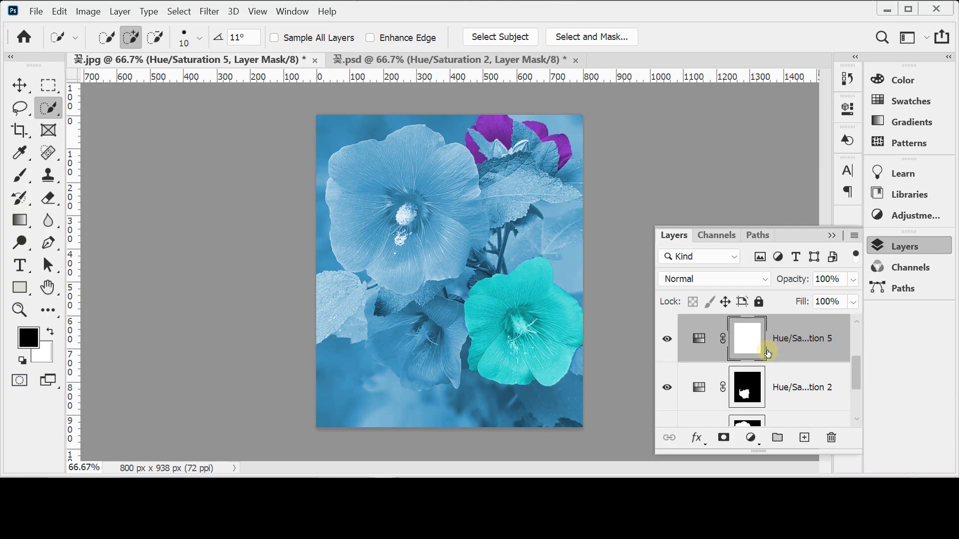
key("ctrl+bracketleft")
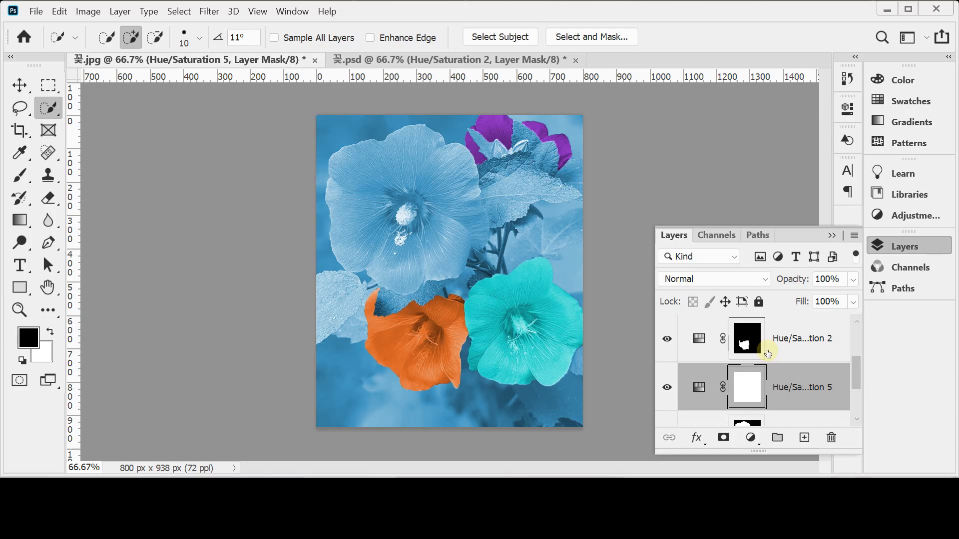
key("ctrl+bracketleft")
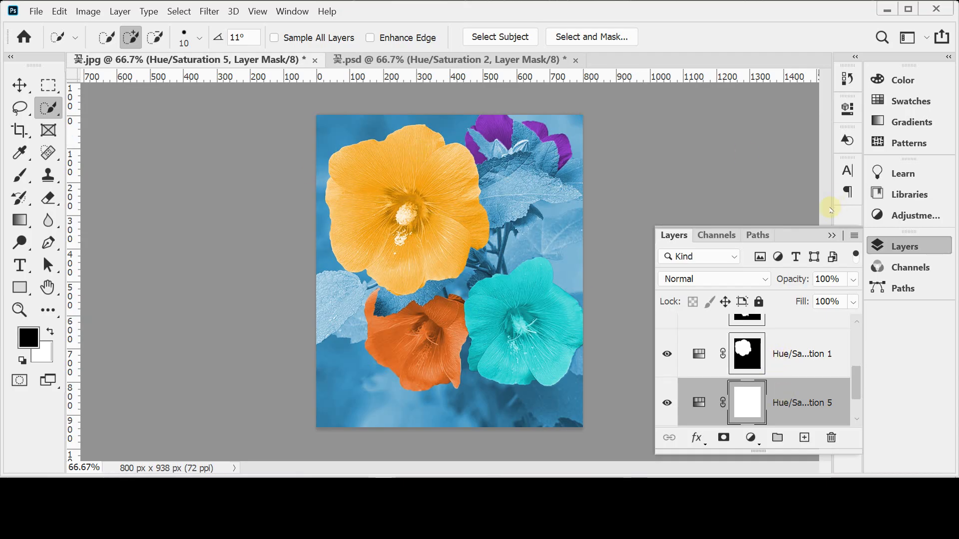
left_click(905, 245)
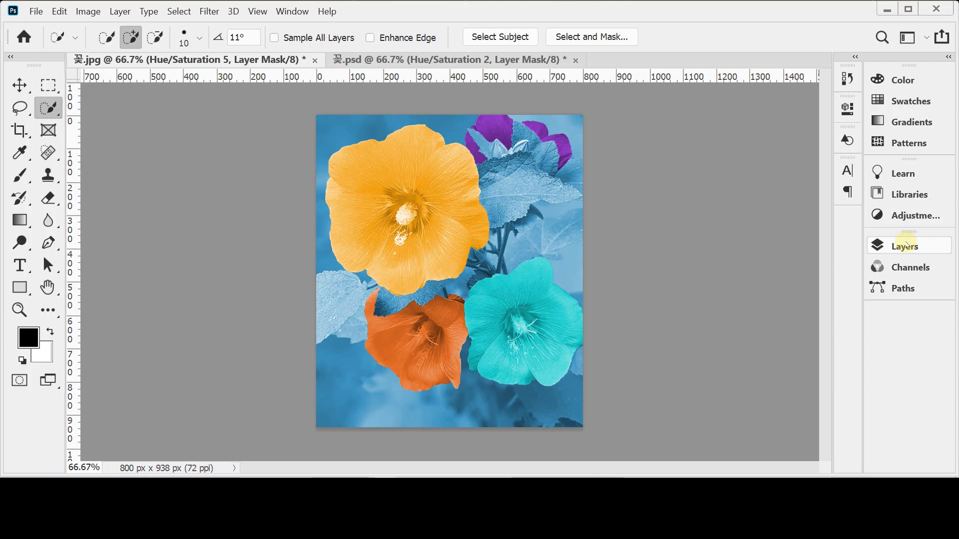